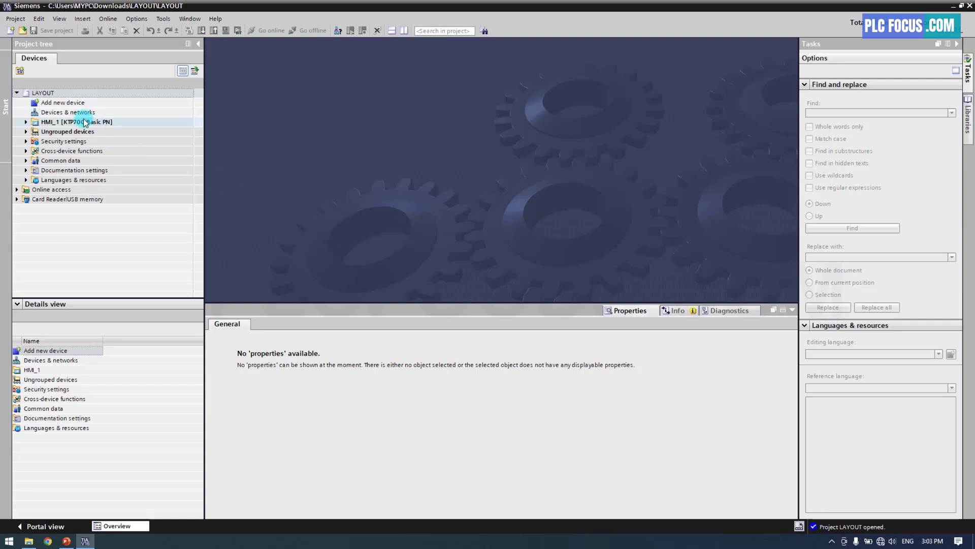
Step: Add an S7-1200 CPU 1212C AC/DC/Rly controller, article number 6ES7 212-1BE40-0XB0, to the LAYOUT project
left_click(56, 103)
double_click(56, 103)
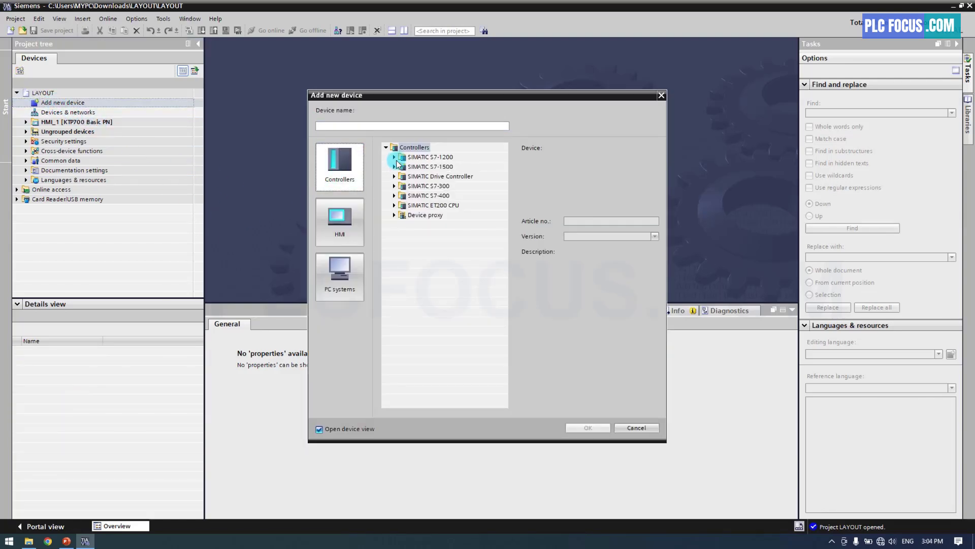
left_click(394, 157)
left_click(402, 168)
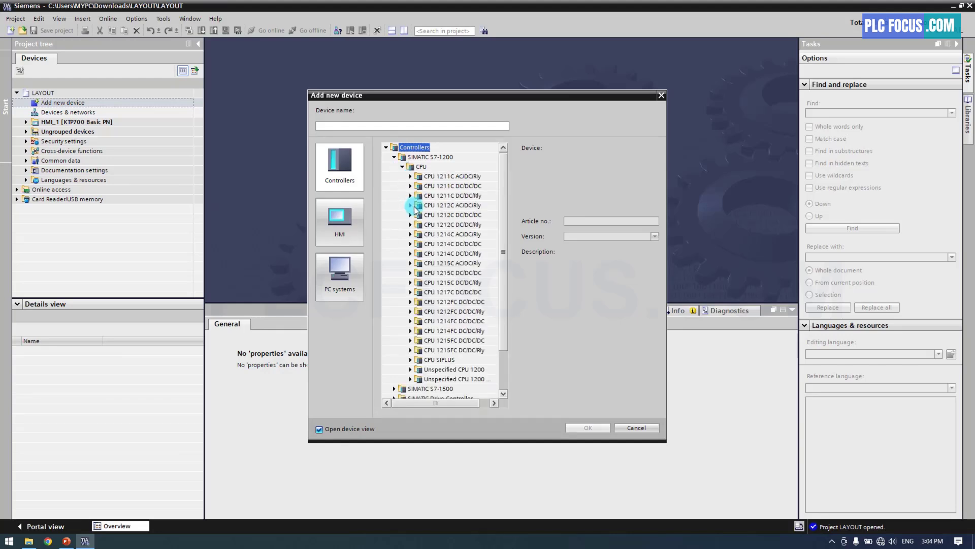
left_click(411, 206)
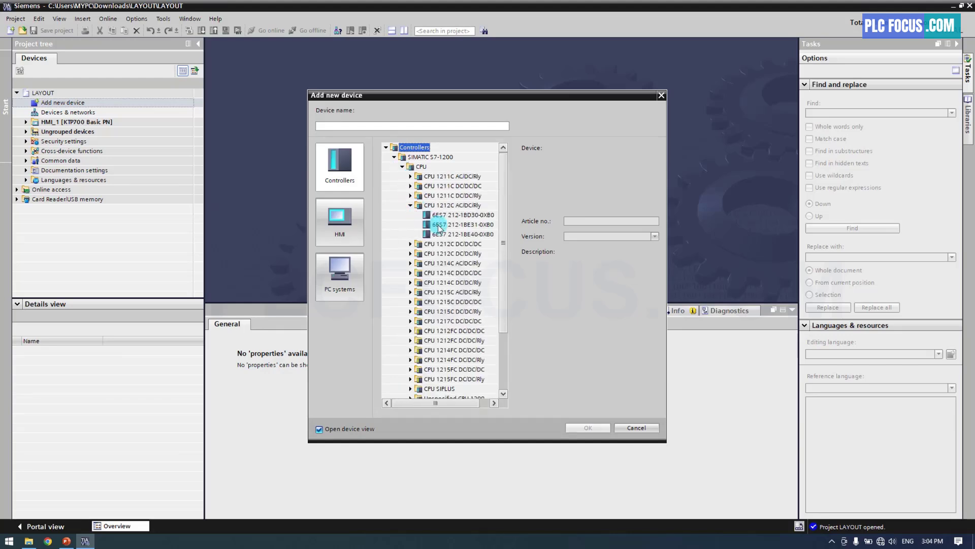
left_click(451, 235)
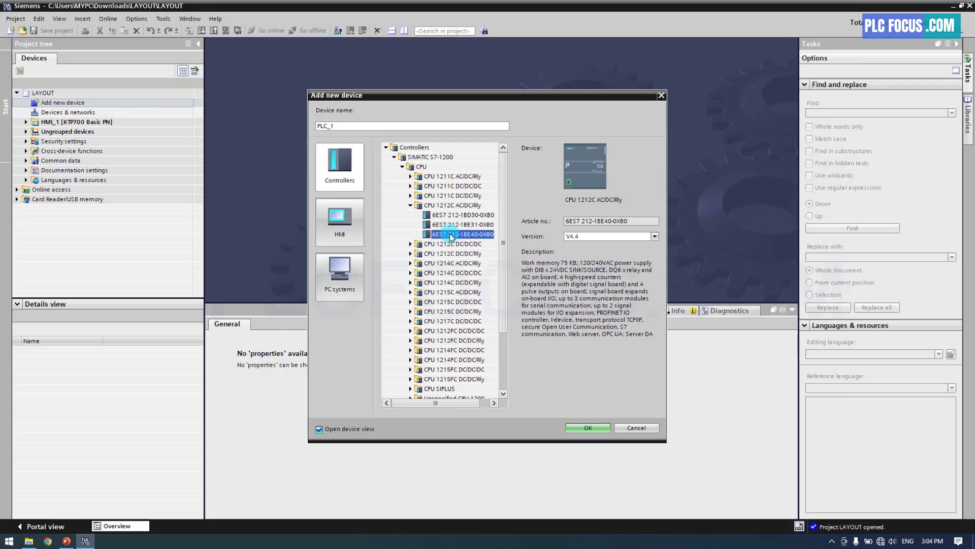
left_click(575, 429)
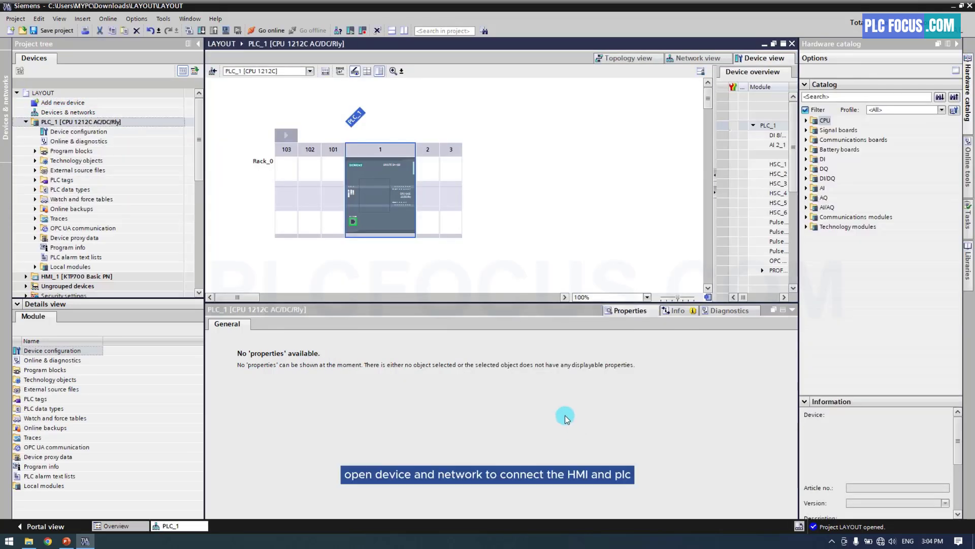
Step: In Devices & networks, link HMI_1 and PLC_1 through their PROFINET ports and create an HMI connection between them
left_click(75, 113)
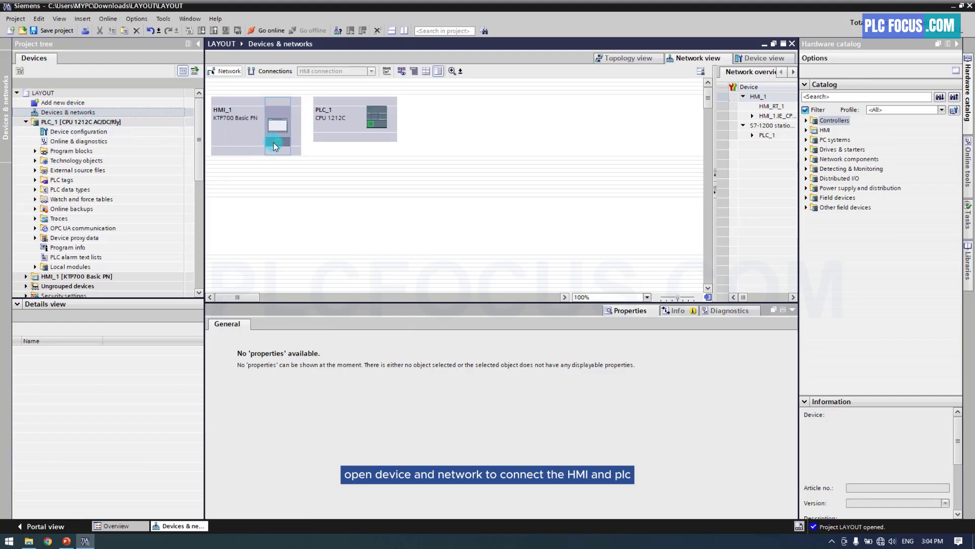
left_click_drag(275, 145, 373, 125)
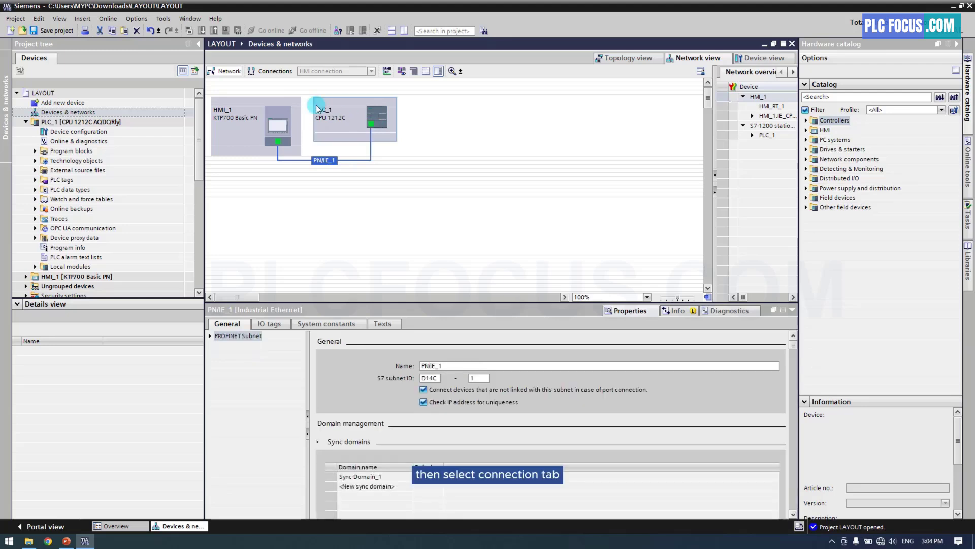
left_click(270, 72)
left_click_drag(278, 126, 379, 128)
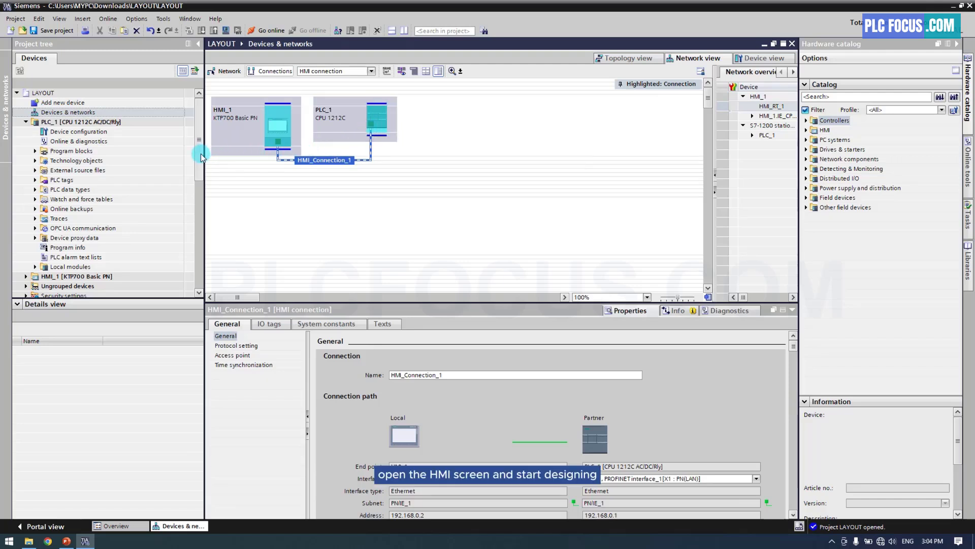
Step: Open Screen - Home of HMI_1 for editing and collapse the properties area to show the whole screen
scroll(201, 203, "down", 5)
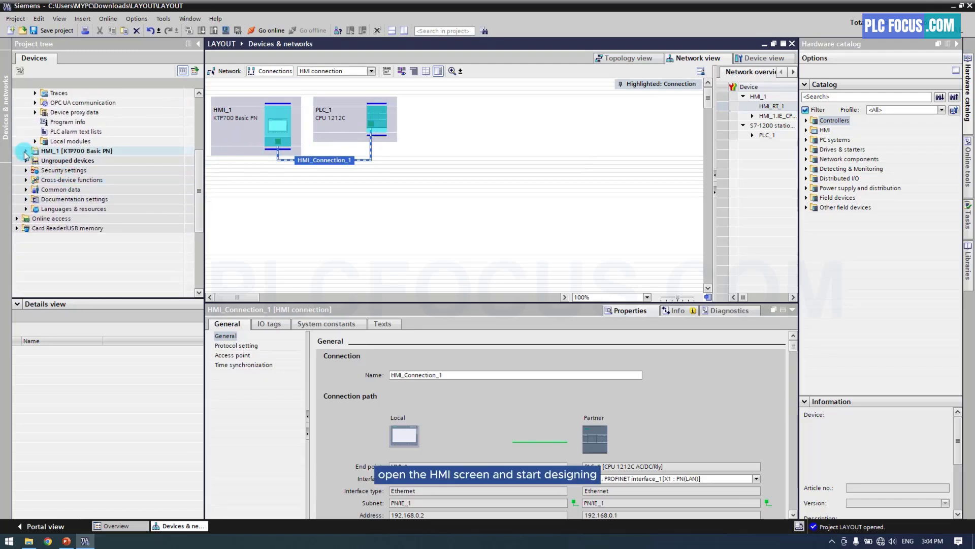
left_click(26, 151)
left_click(34, 189)
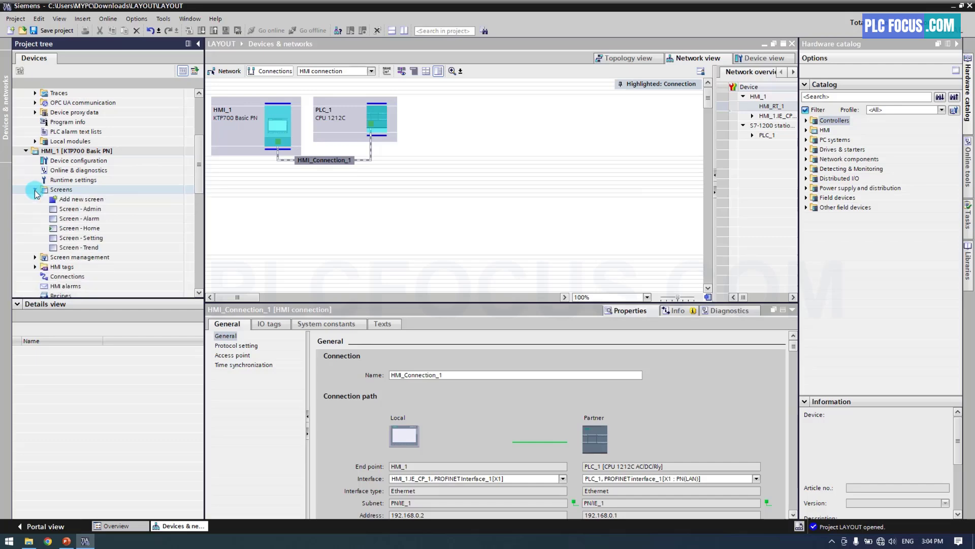
left_click(86, 230)
double_click(87, 230)
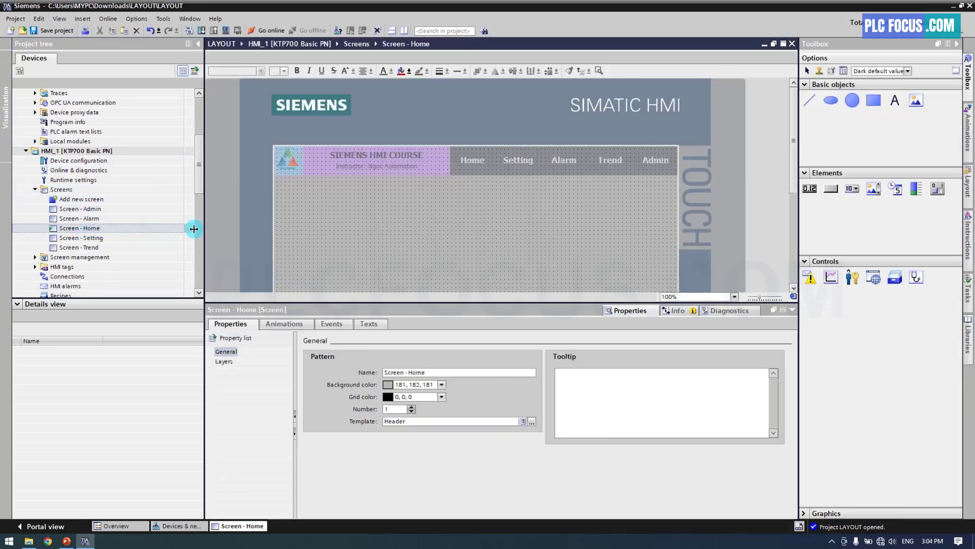
left_click(793, 310)
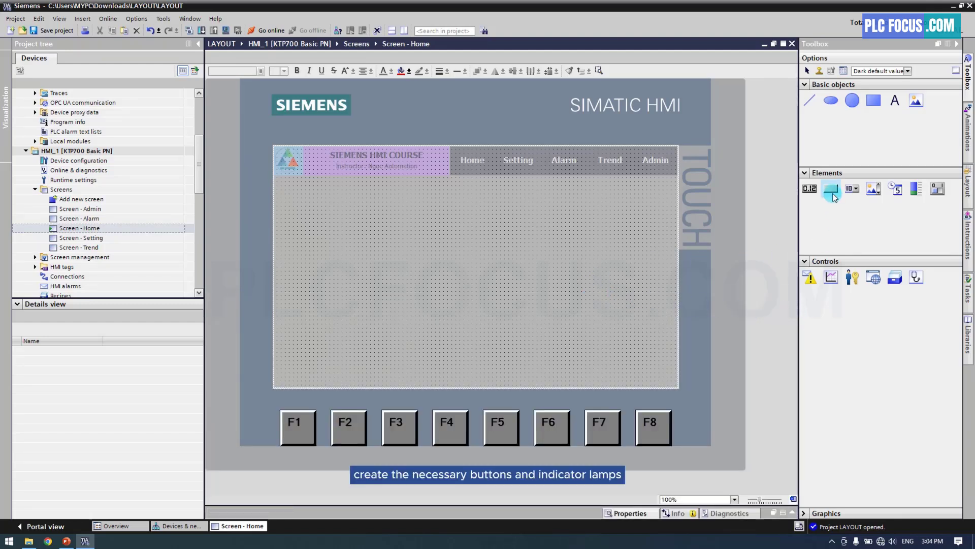
Step: Create three equally sized buttons labelled START, STOP and SIMU, stacked vertically on the Home screen
left_click_drag(829, 189, 328, 216)
type("START")
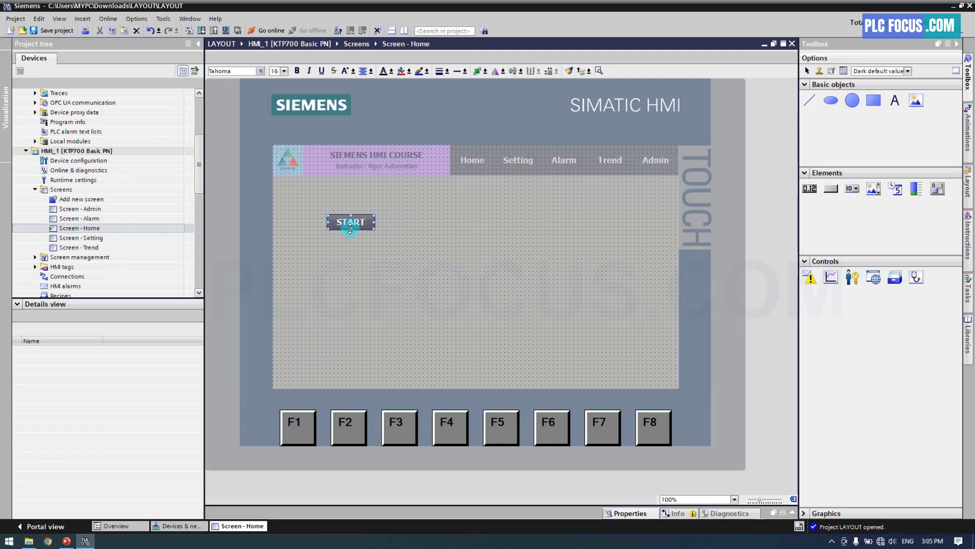
left_click(351, 228)
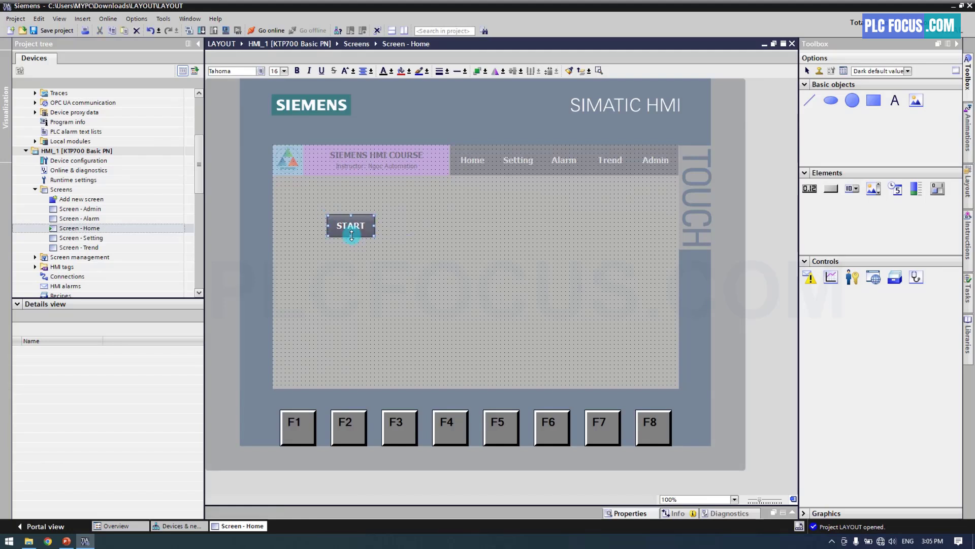
left_click_drag(356, 227, 362, 291)
type("SIMU")
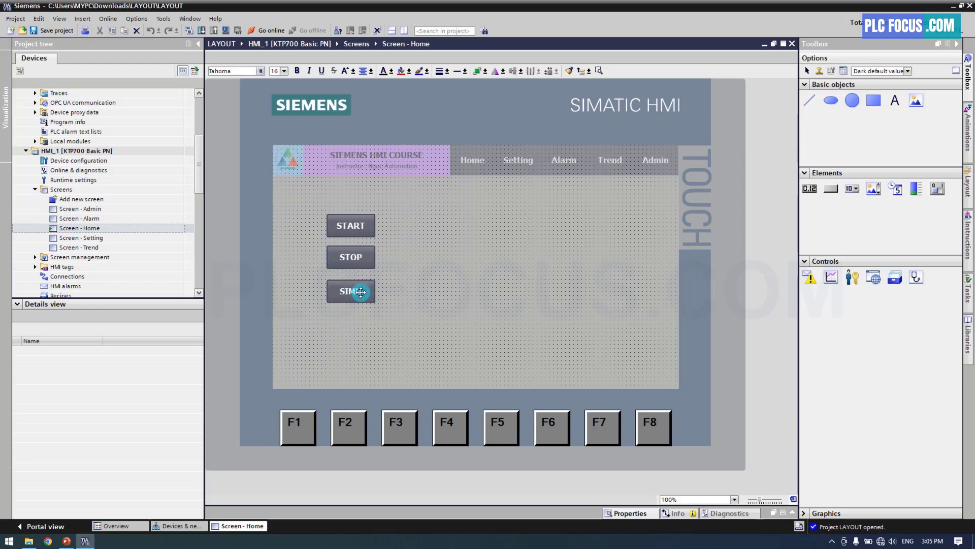
left_click(396, 278)
Step: Place a circle as an indicator lamp beside the STOP button and put a RUN text field on it
left_click_drag(852, 102, 448, 289)
left_click_drag(430, 273, 416, 263)
left_click_drag(894, 102, 412, 258)
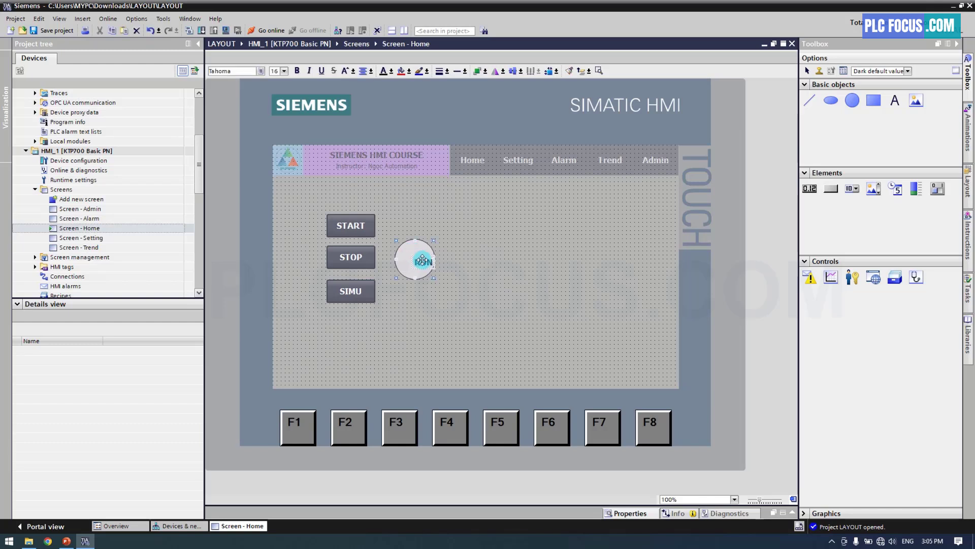
Step: Centre the RUN text in the circle, and shift the three buttons and the lamp together slightly down and left
left_click(522, 71)
left_click(525, 93)
left_click(487, 248)
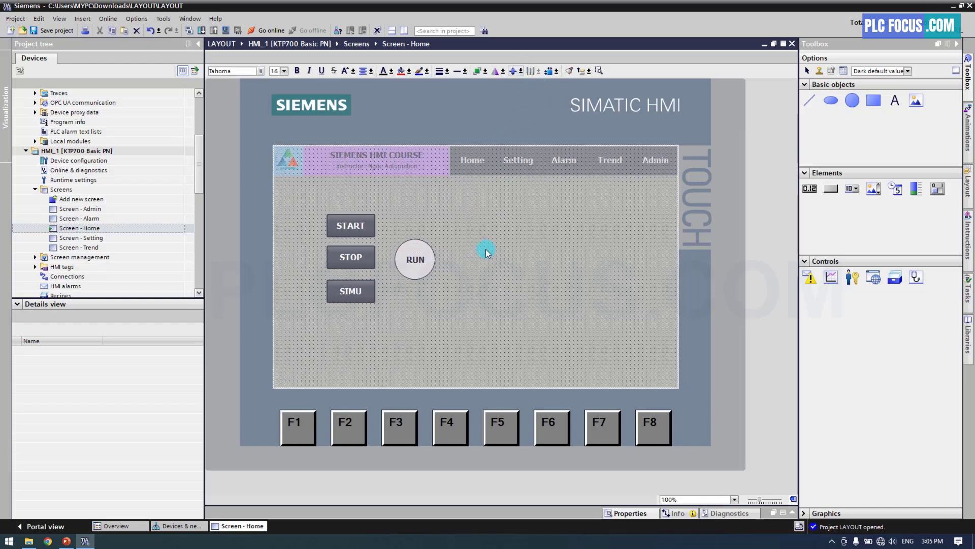
left_click_drag(300, 202, 454, 317)
left_click_drag(413, 259, 395, 273)
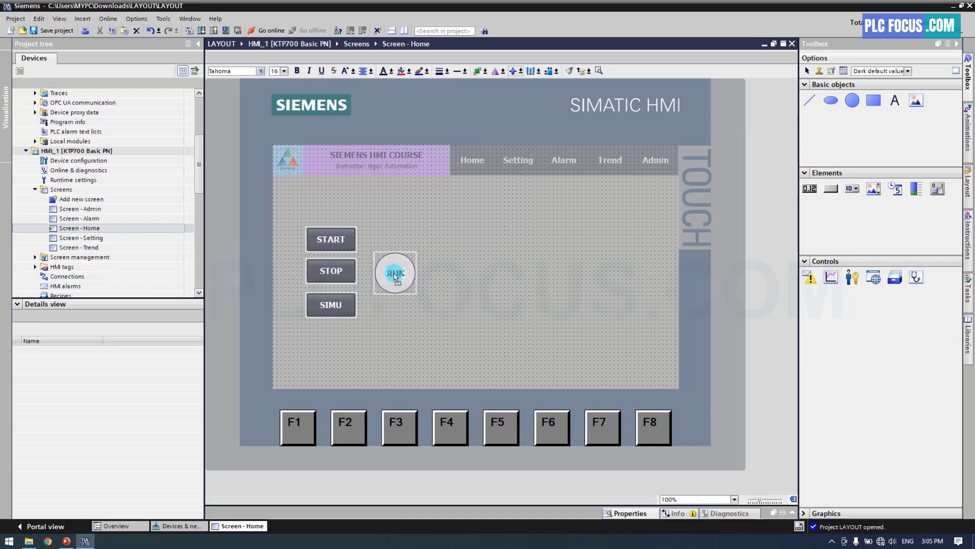
Step: Switch to Symbol Factory, select the Reactor 6 symbol in the Tanks category and widen its preview
key("super+d")
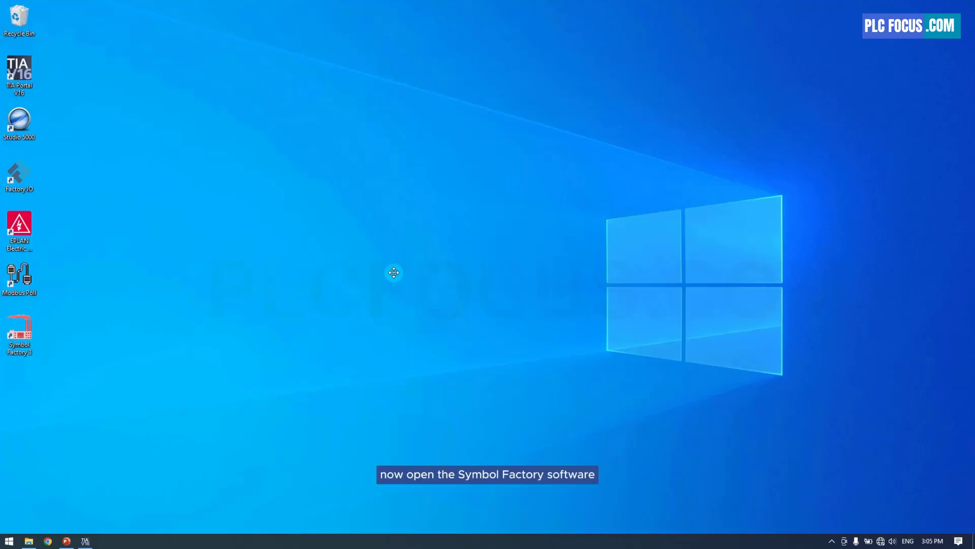
double_click(28, 339)
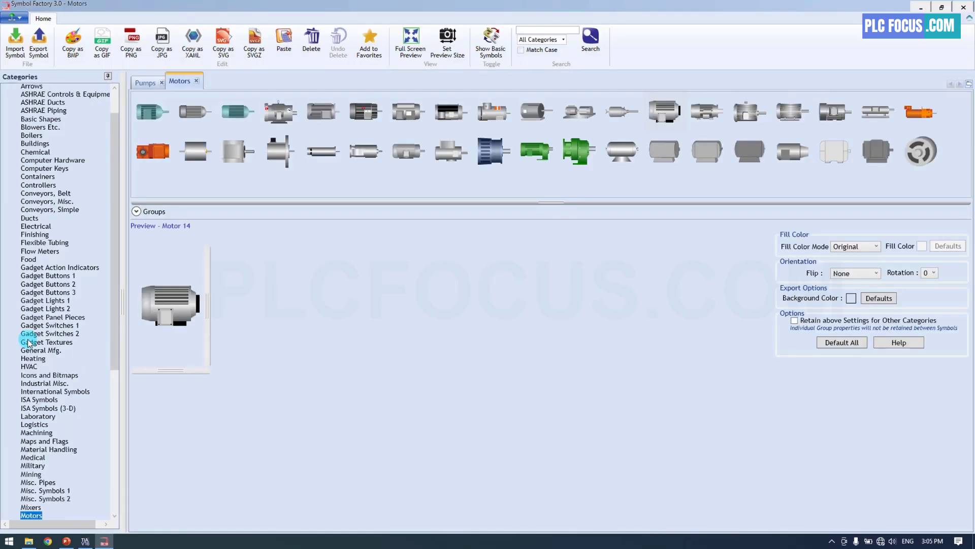
left_click_drag(118, 193, 111, 310)
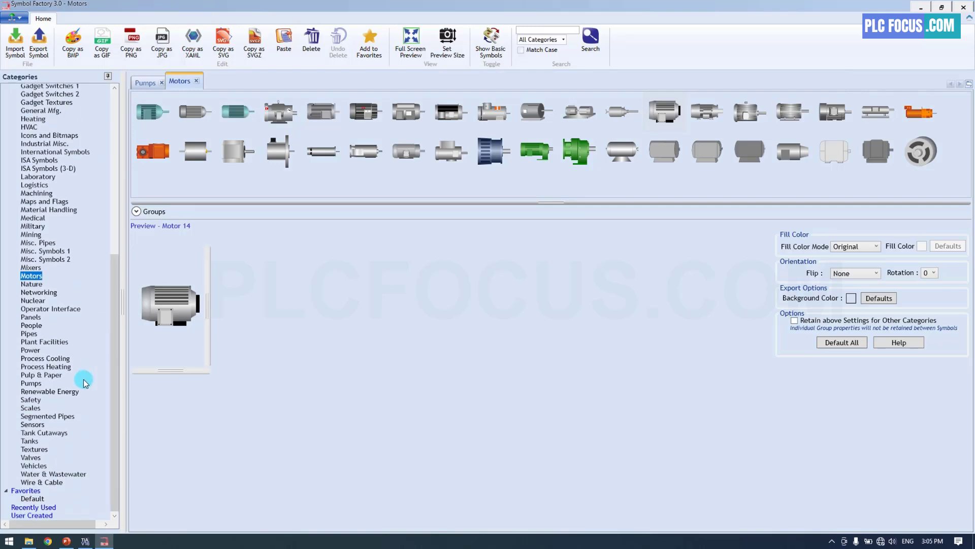
left_click(37, 443)
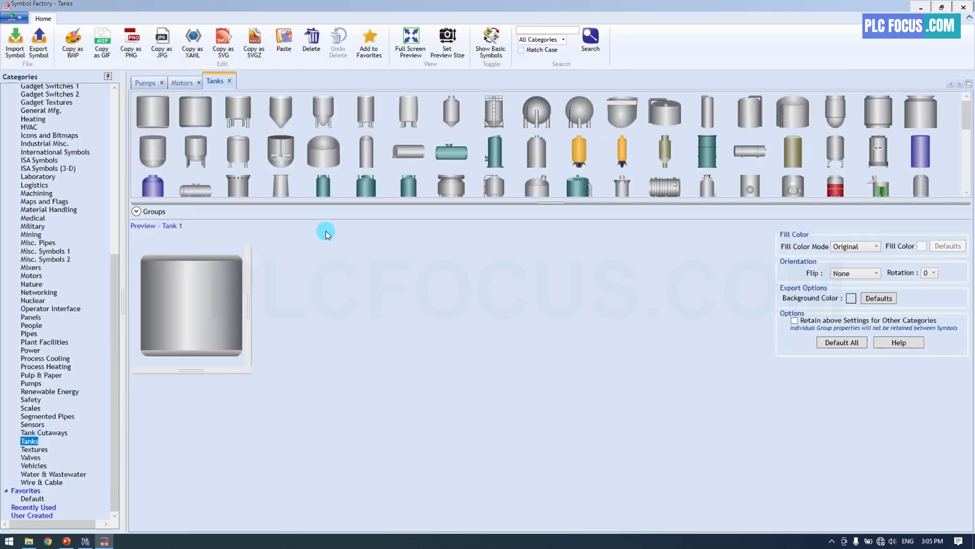
left_click_drag(347, 203, 344, 400)
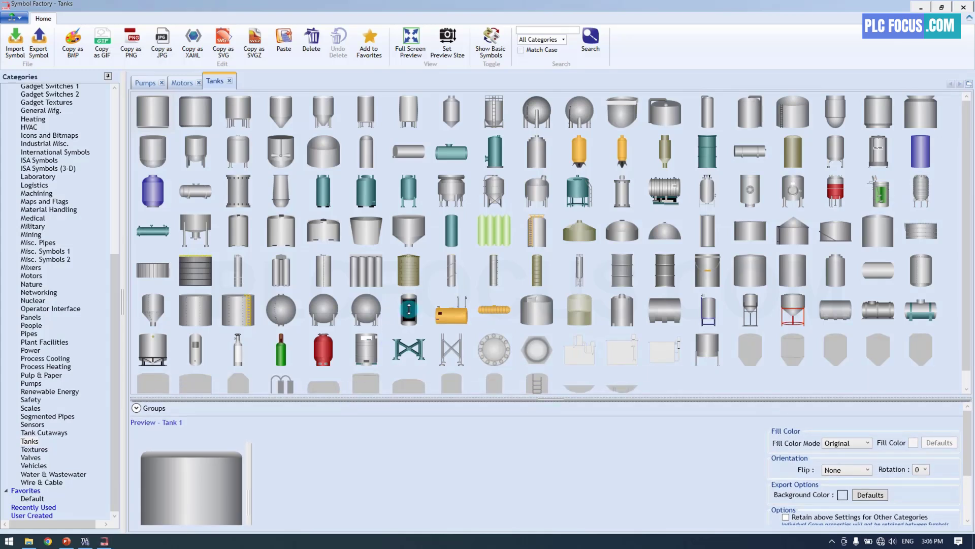
left_click(454, 189)
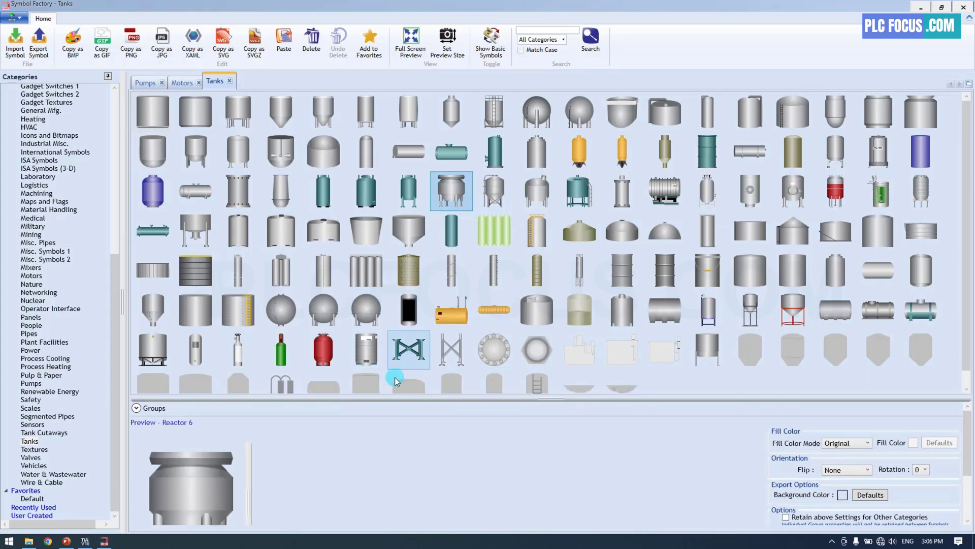
left_click_drag(383, 399, 349, 273)
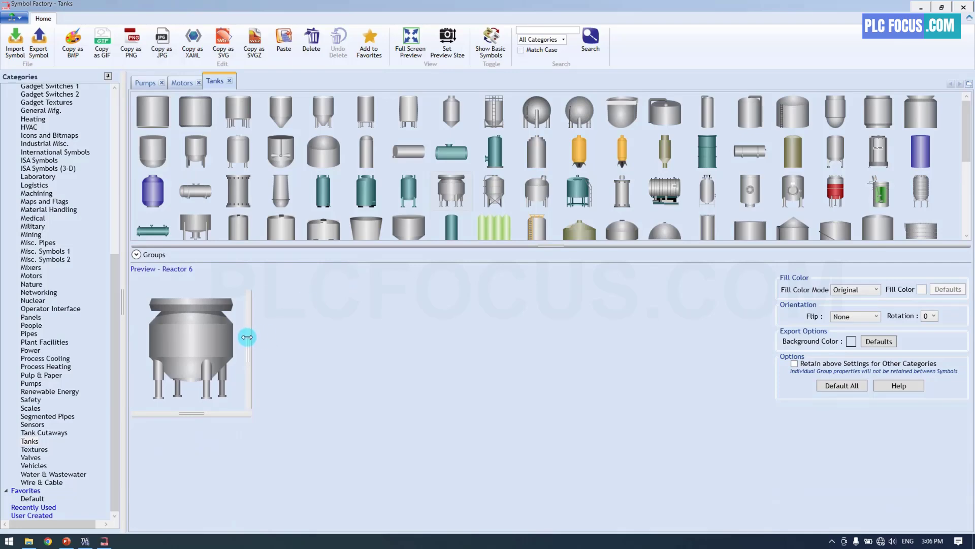
left_click_drag(247, 334, 323, 337)
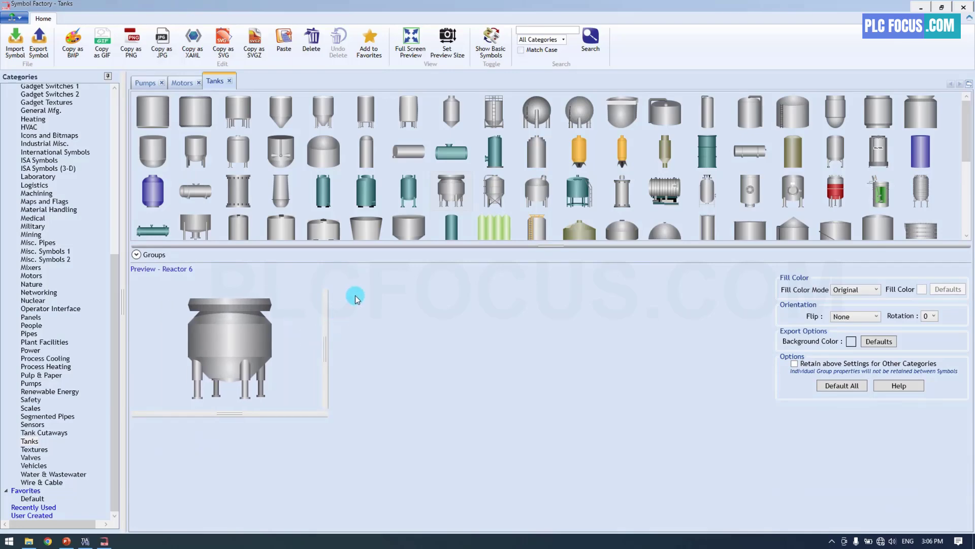
Step: Place the Reactor 6 tank from Symbol Factory on the right half of the HMI Home screen and enlarge it
left_click(943, 8)
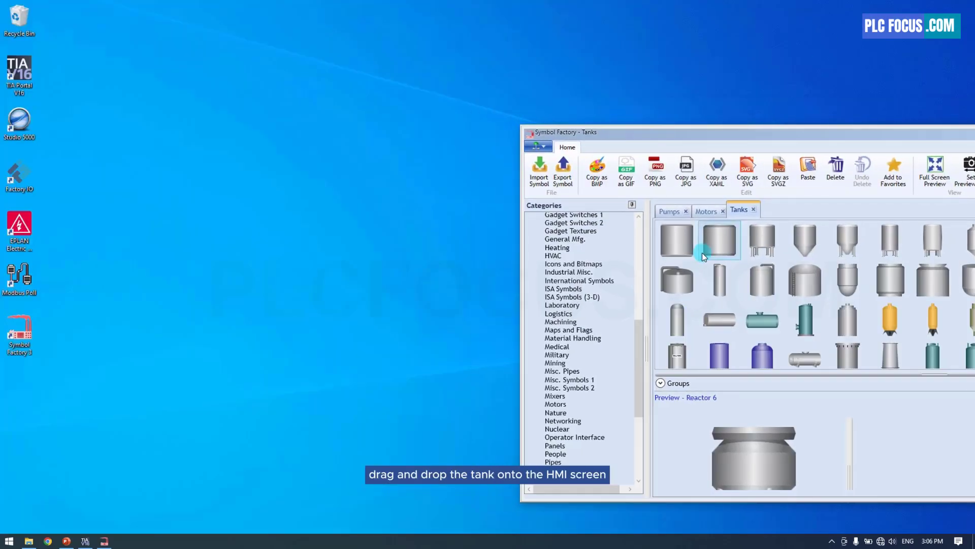
left_click_drag(754, 134, 548, 48)
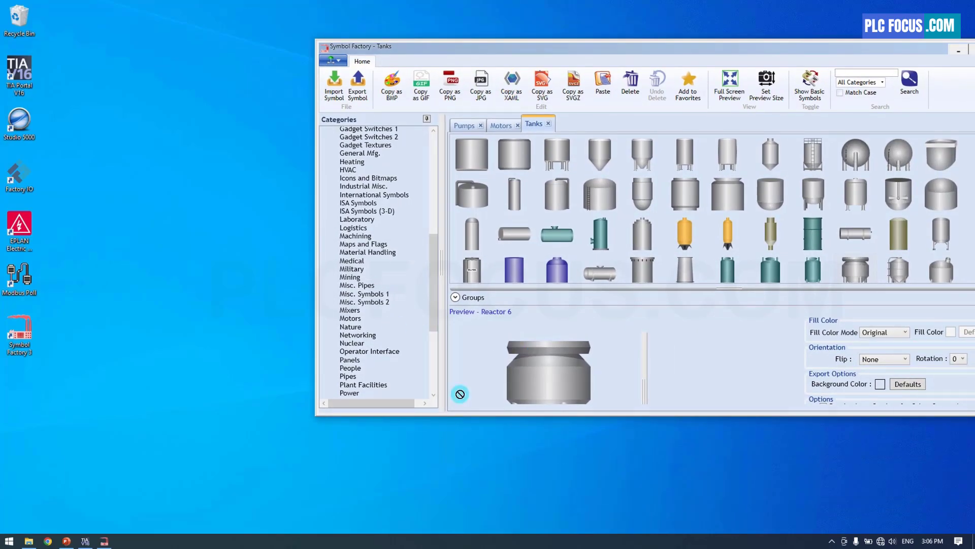
left_click_drag(460, 394, 496, 264)
left_click_drag(533, 304, 587, 330)
mouse_move(552, 283)
left_mouse_down()
mouse_move(579, 299)
mouse_move(570, 289)
left_mouse_up()
left_click(622, 262)
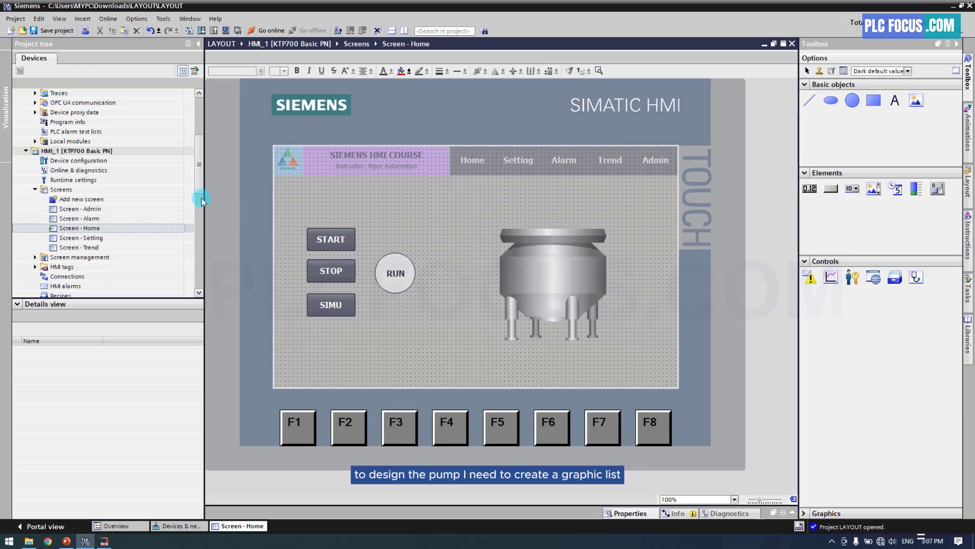
Step: Create a new graphic list named Pump in the Text and graphic lists of HMI_1
scroll(199, 200, "down", 4)
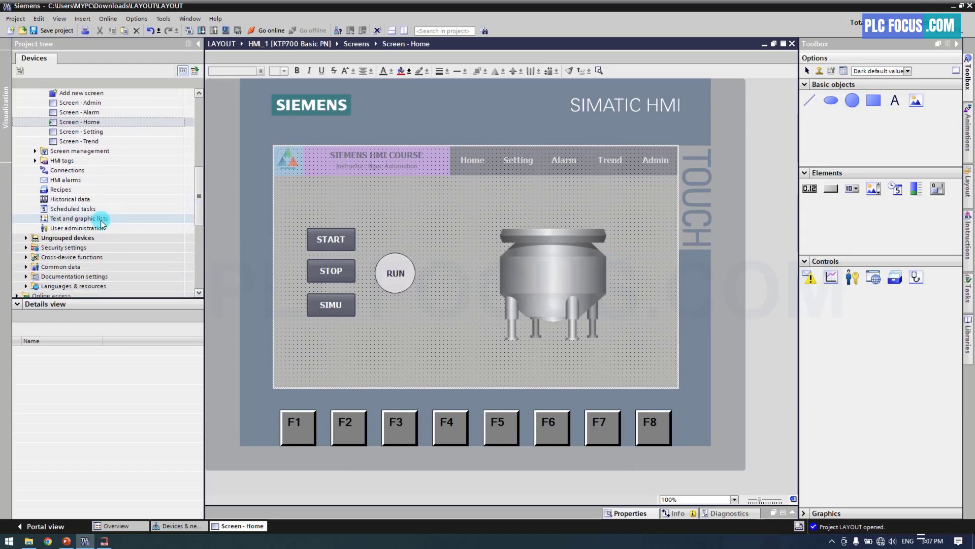
double_click(74, 222)
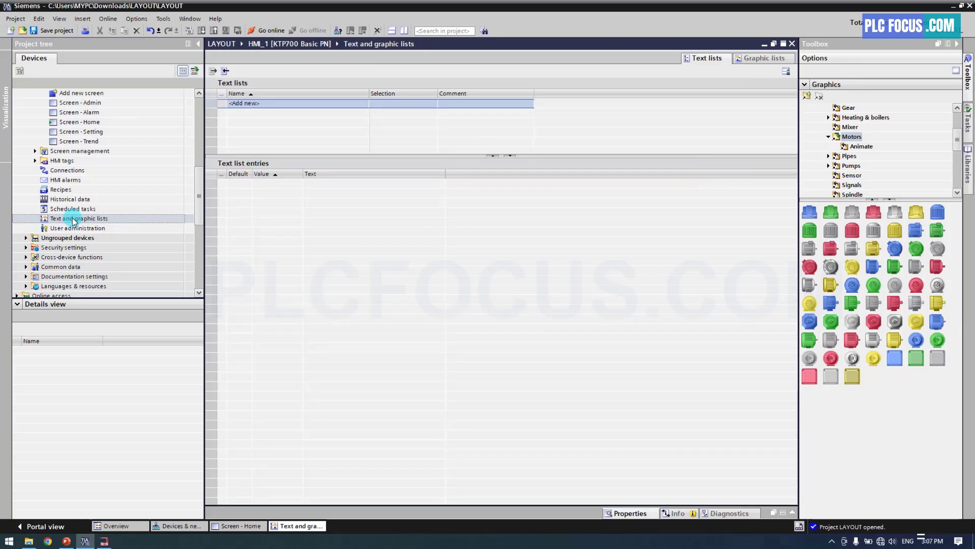
left_click(756, 59)
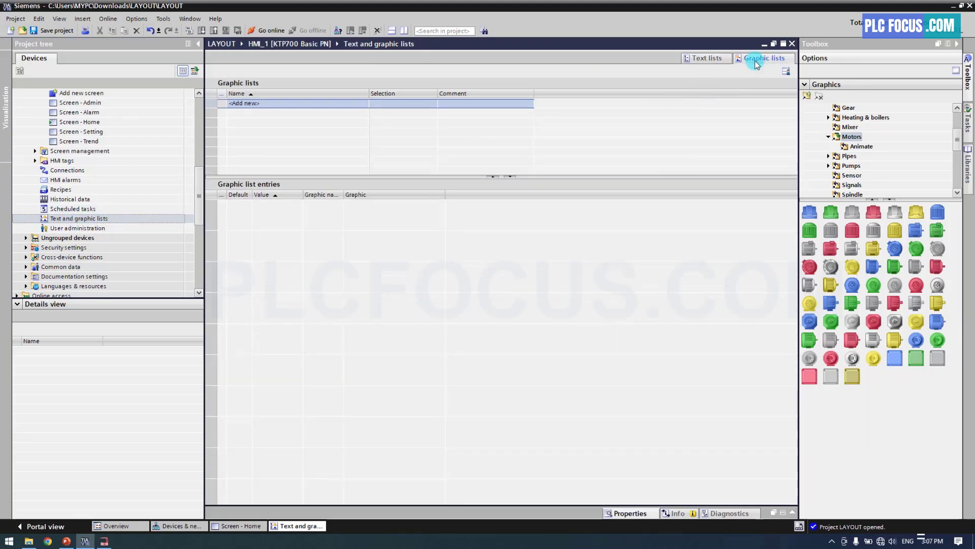
double_click(261, 103)
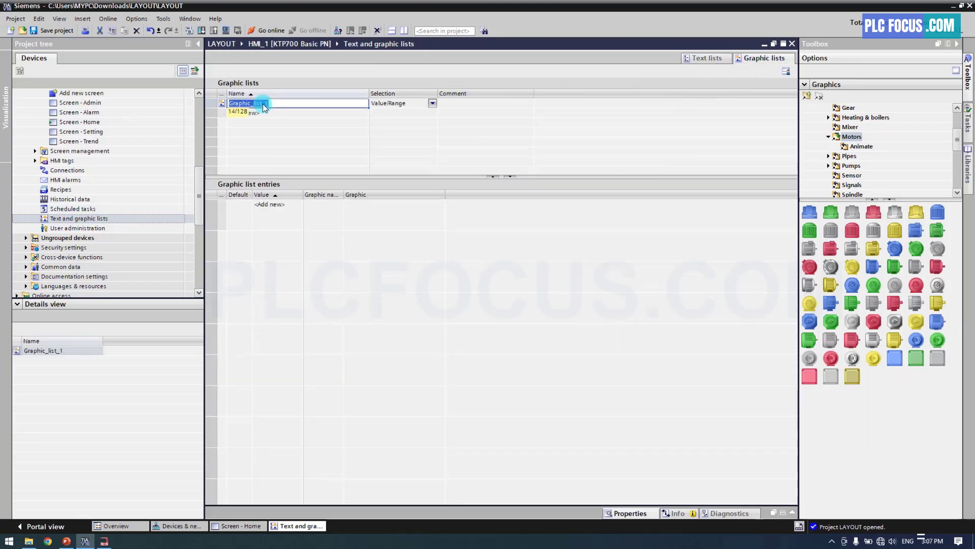
key("Return")
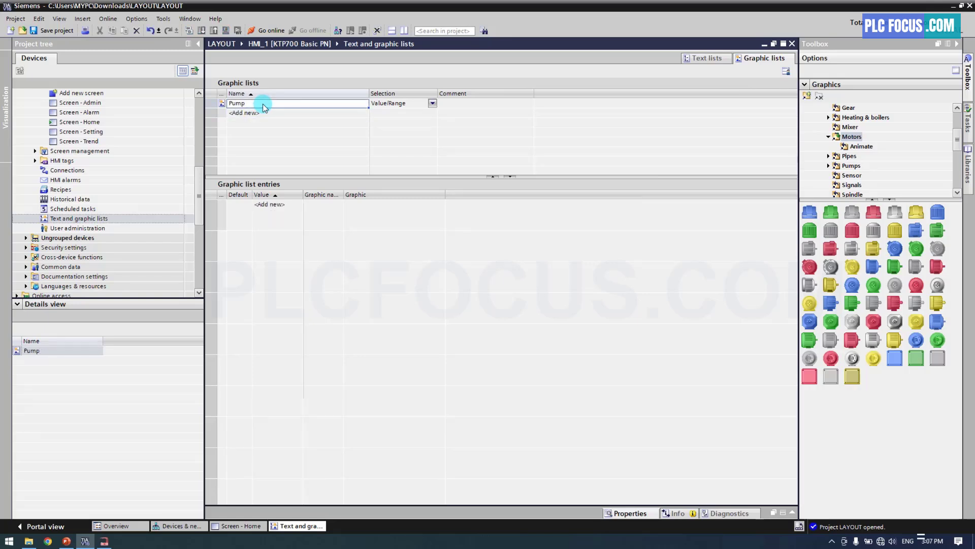
Step: Add entries with values 0 and 1 to the Pump graphic list and make the 0 entry the default
left_click(266, 220)
double_click(266, 219)
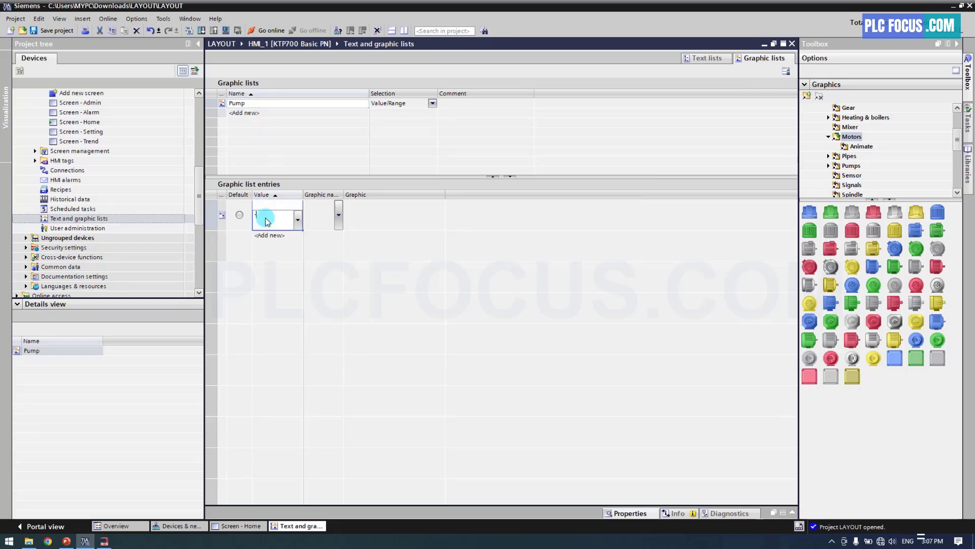
double_click(264, 242)
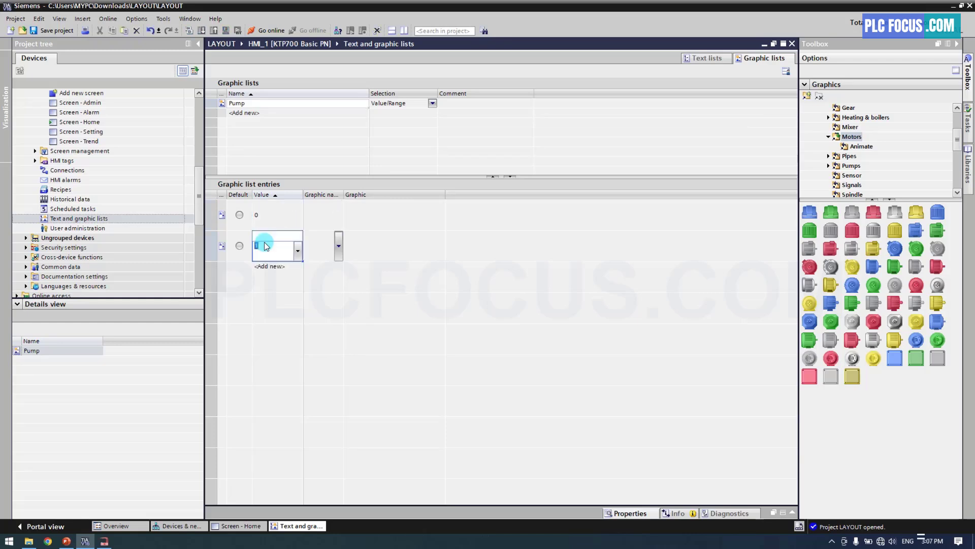
key("Return")
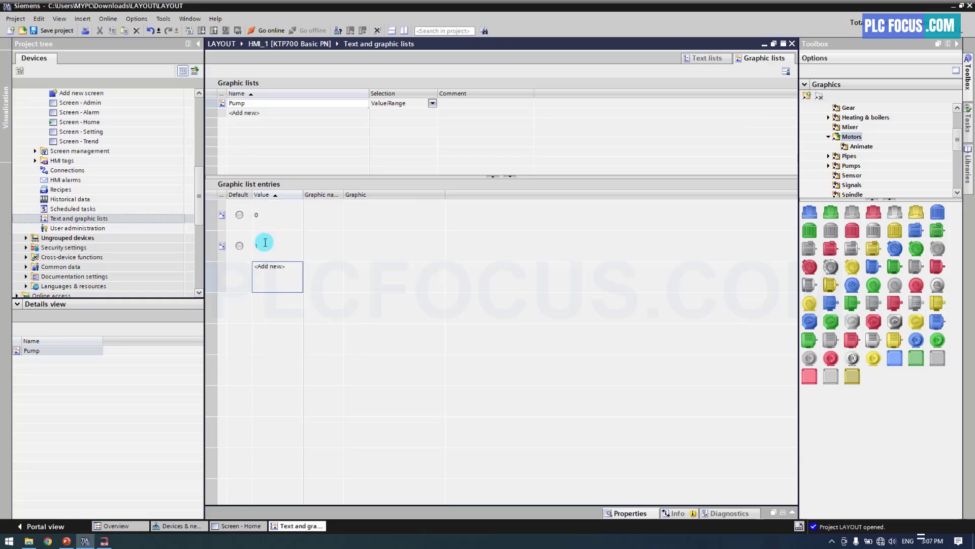
left_click(239, 215)
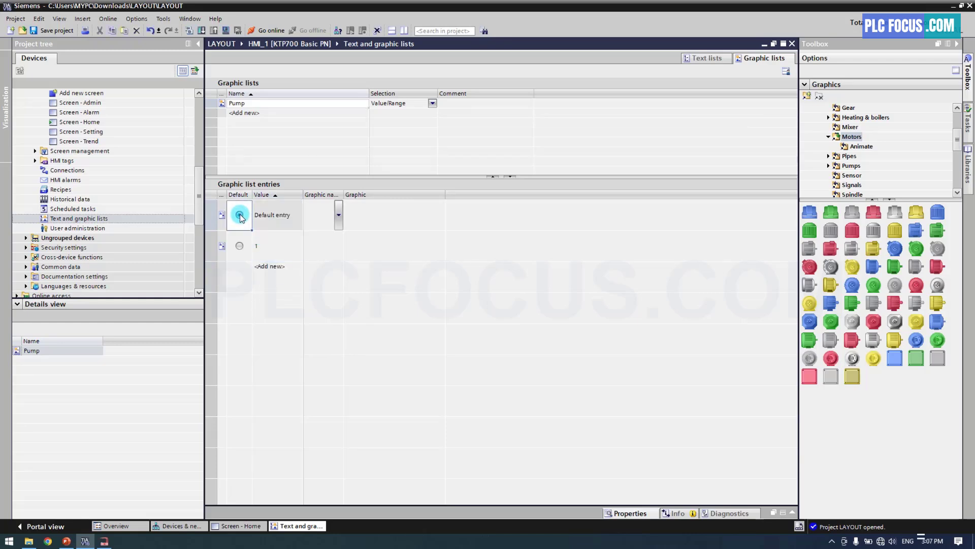
Step: Switch to Symbol Factory, maximize it and select the Centrifugal pump 4 symbol in the Pumps category
left_click(361, 216)
left_click(106, 541)
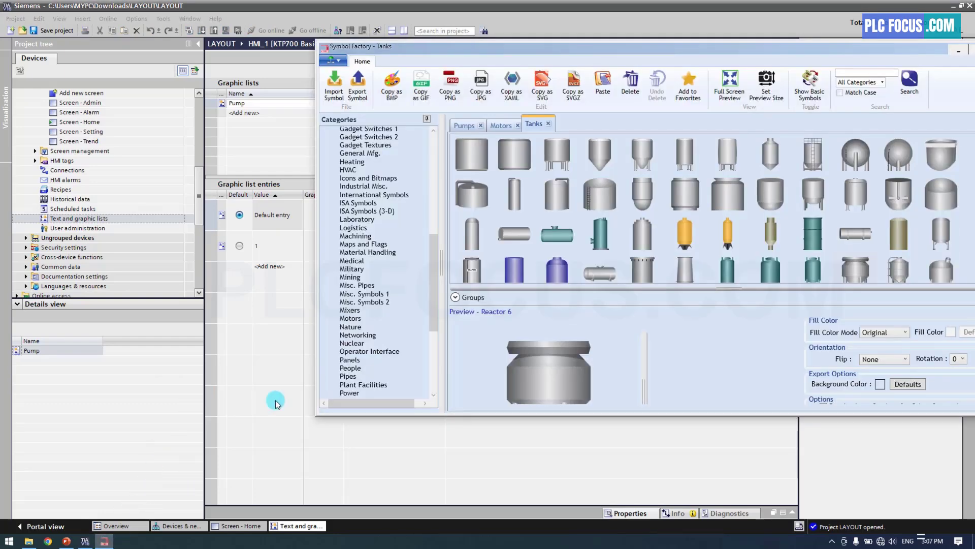
double_click(503, 53)
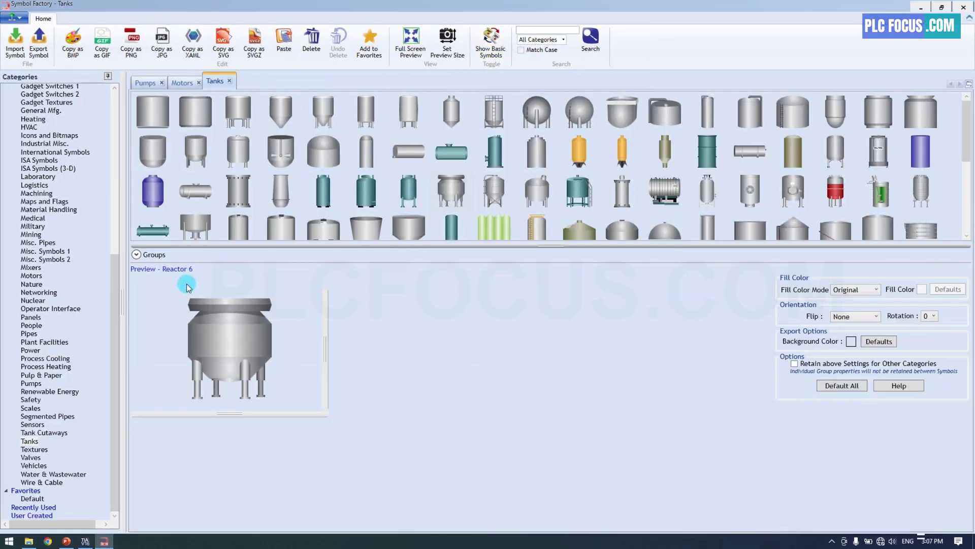
scroll(117, 287, "up", 1)
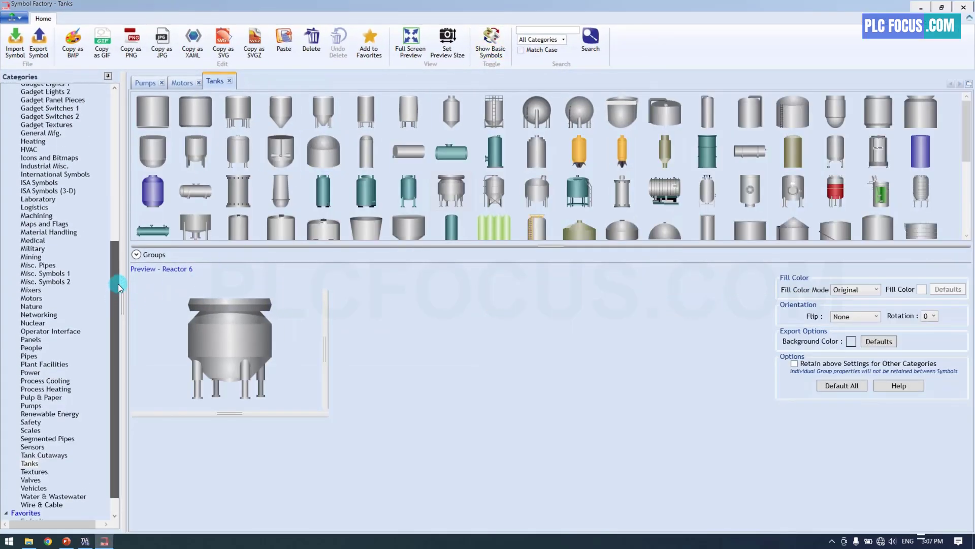
left_click(32, 406)
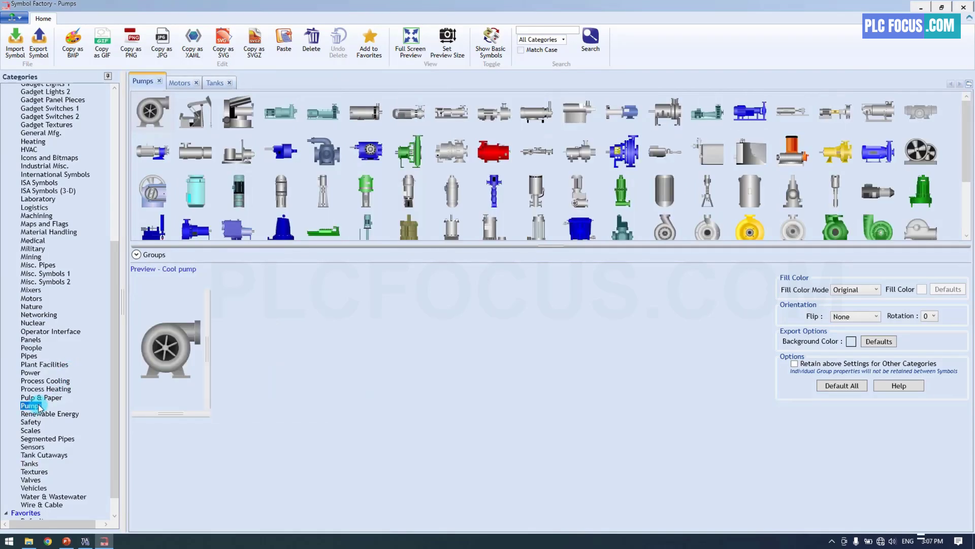
left_click(491, 120)
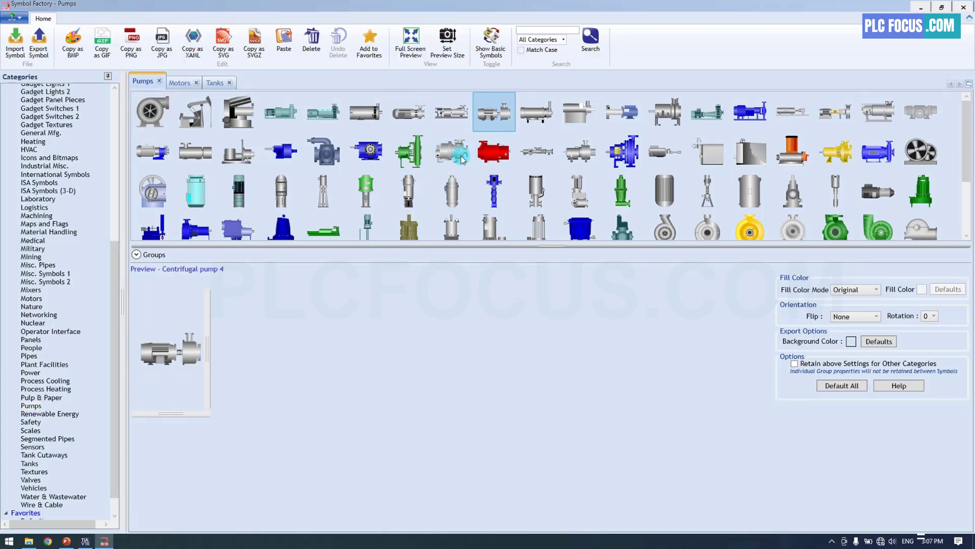
Step: Enlarge the Centrifugal pump 4 preview and place the grey pump as the graphic of the Pump list's default entry
left_click_drag(213, 349, 302, 354)
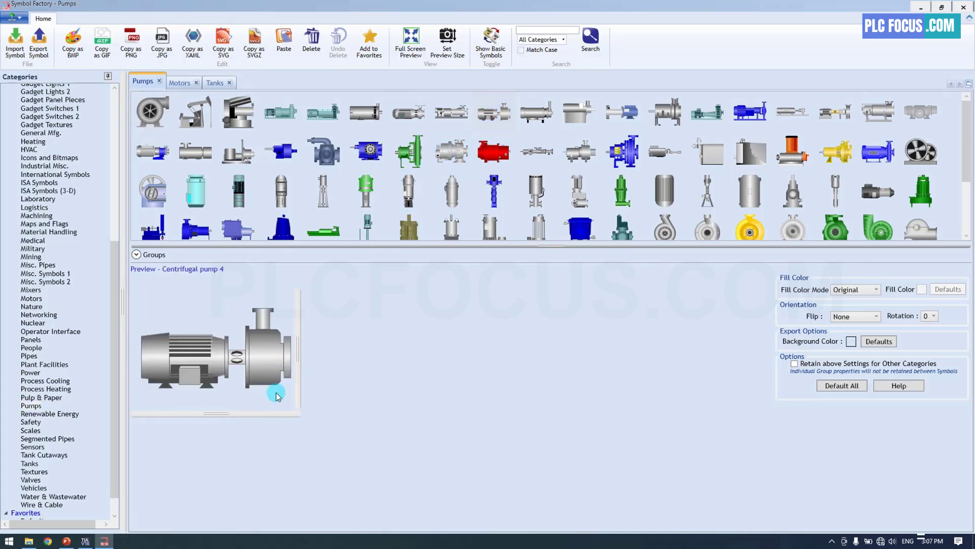
left_click_drag(257, 414, 252, 421)
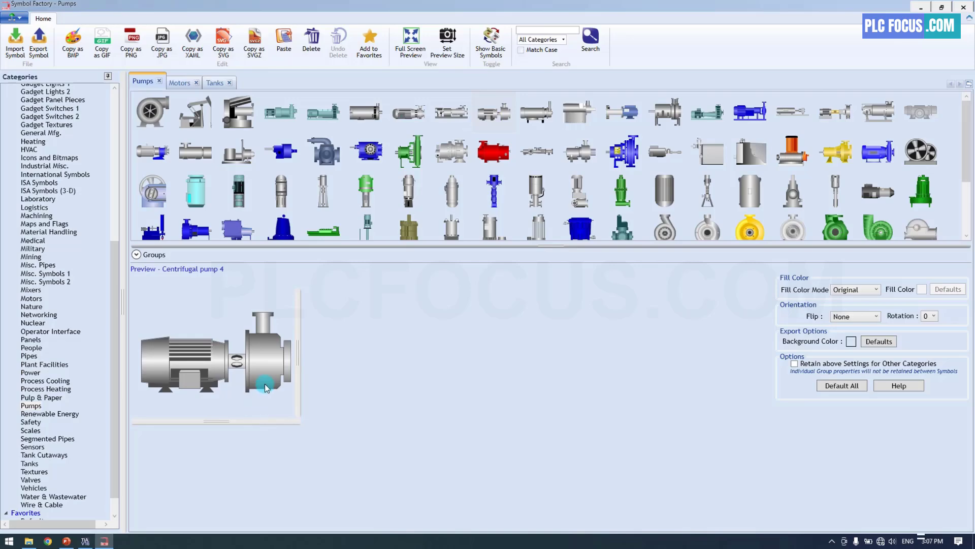
left_click_drag(259, 367, 380, 217)
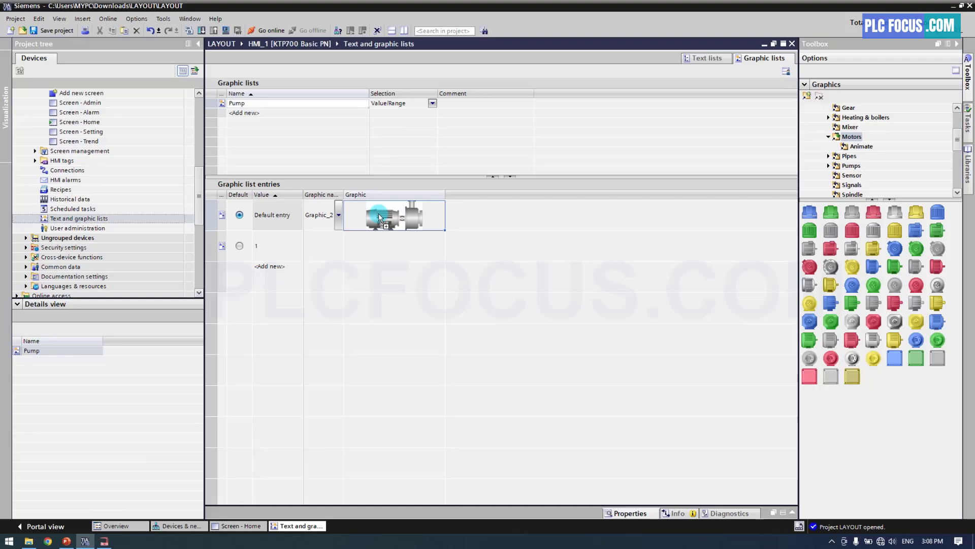
Step: Set the pump's fill color mode to Shaded in Symbol Factory and place the green pump as the graphic for value 1
left_click(104, 541)
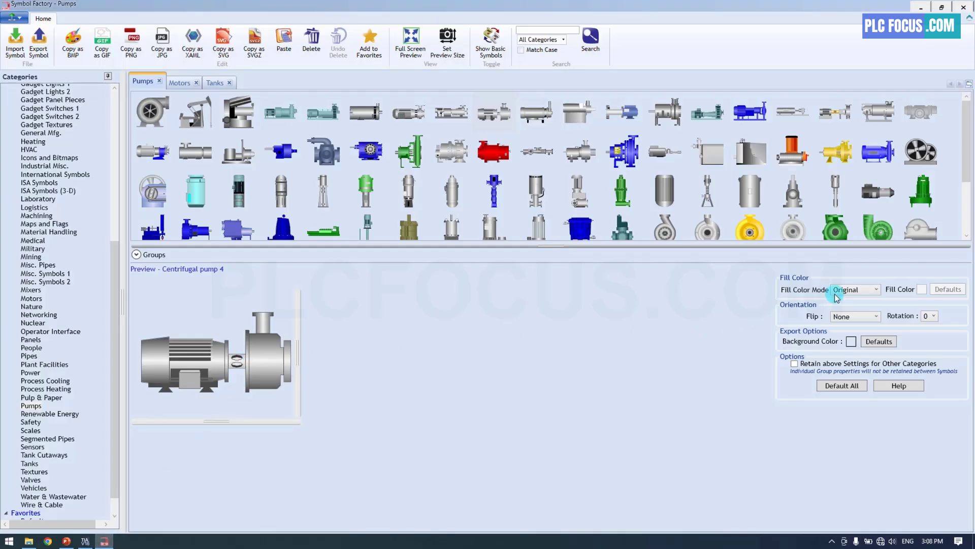
left_click(858, 290)
left_click(847, 310)
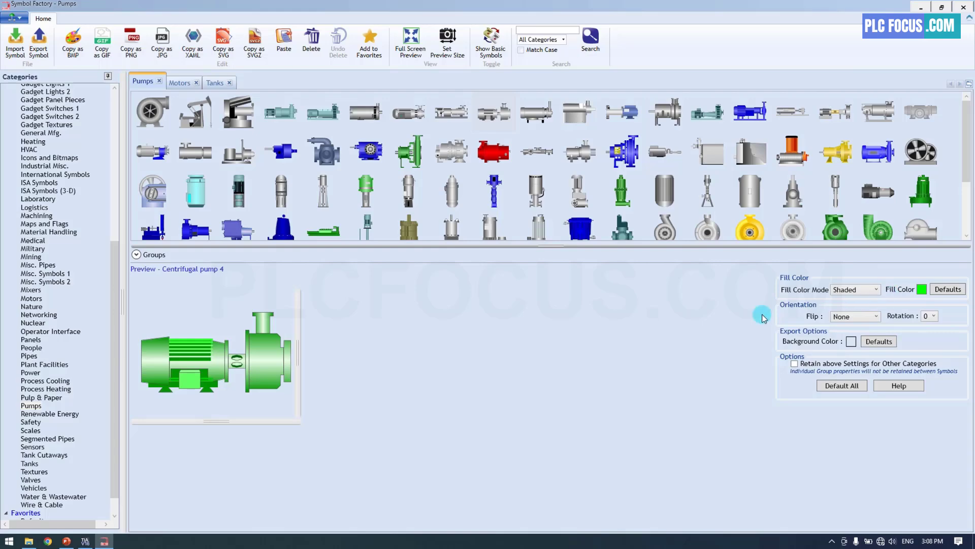
left_click_drag(214, 372, 382, 246)
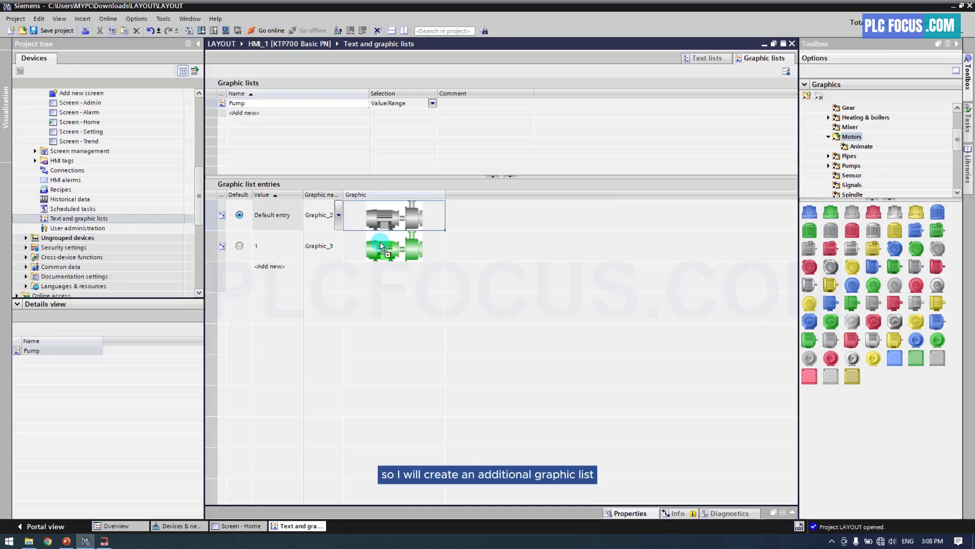
Step: Create a second graphic list named Sensor below the Pump list
left_click(254, 113)
type("Sensor")
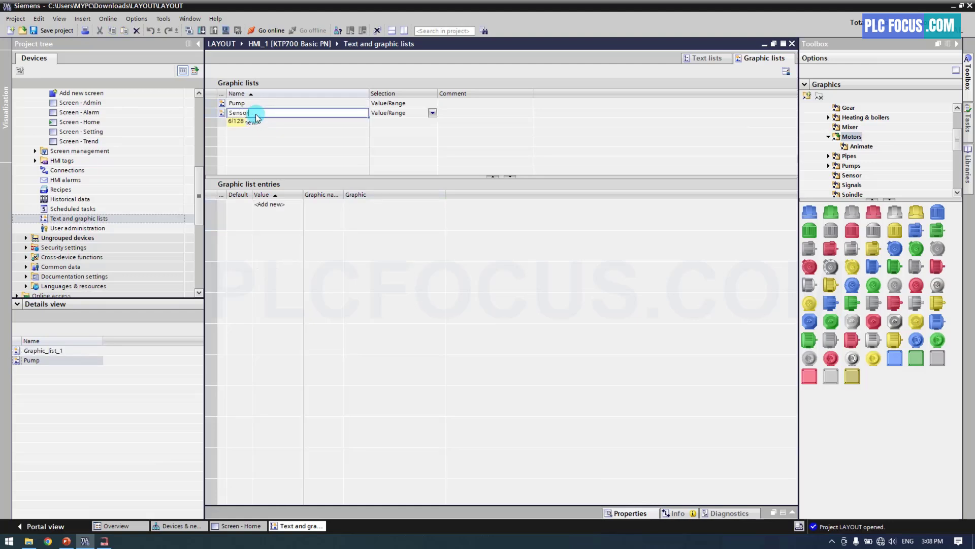
key("Return")
Step: Add entries with values 0 and 1 to the Sensor graphic list and make the 0 entry the default
left_click(268, 211)
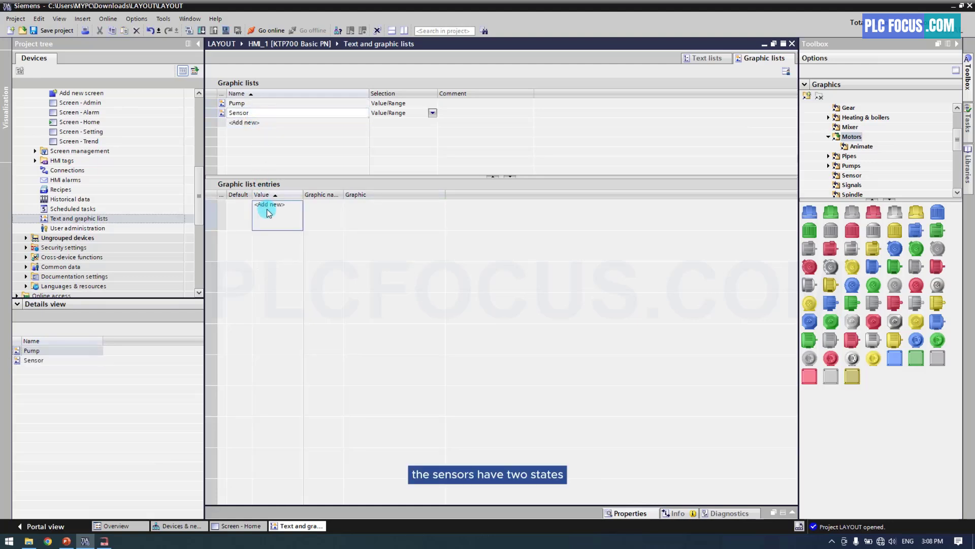
left_click(268, 212)
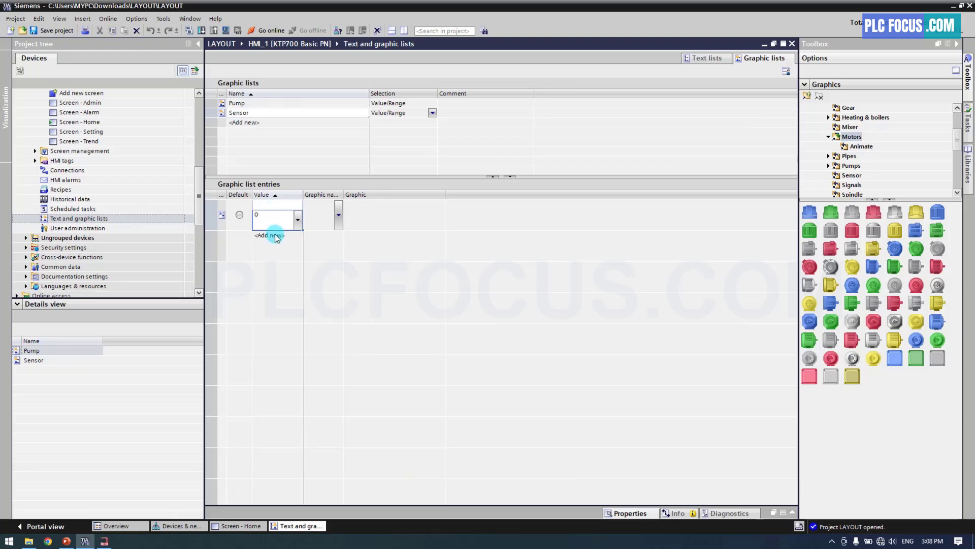
left_click(269, 235)
left_click(261, 221)
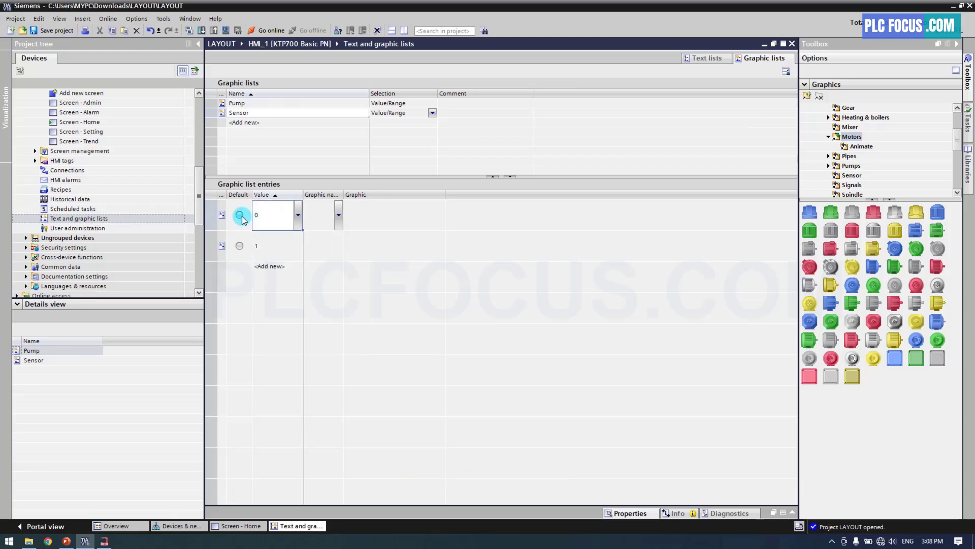
left_click(240, 215)
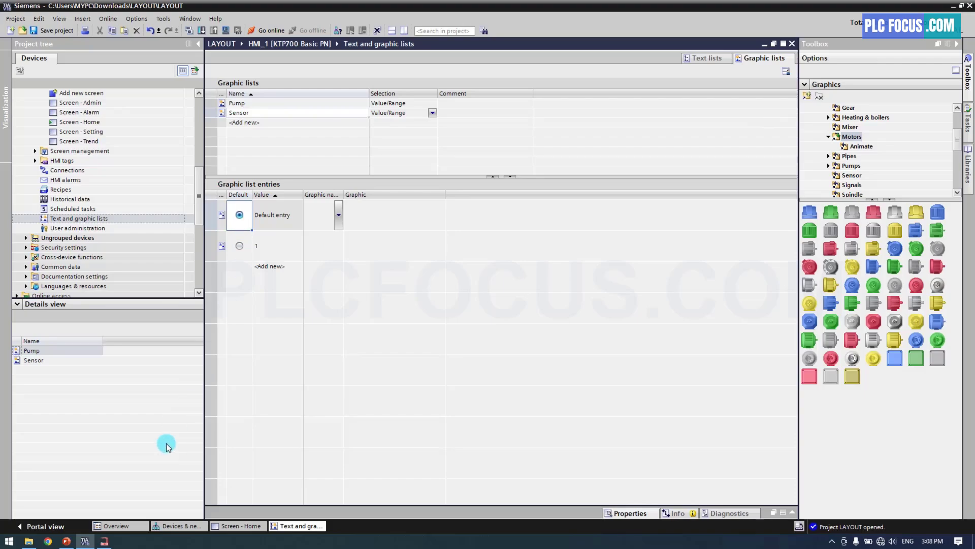
Step: Rotate Sensor 1 from Symbol Factory's Sensors category by 90 degrees and place it as the graphic of the Sensor list's default entry
left_click(104, 540)
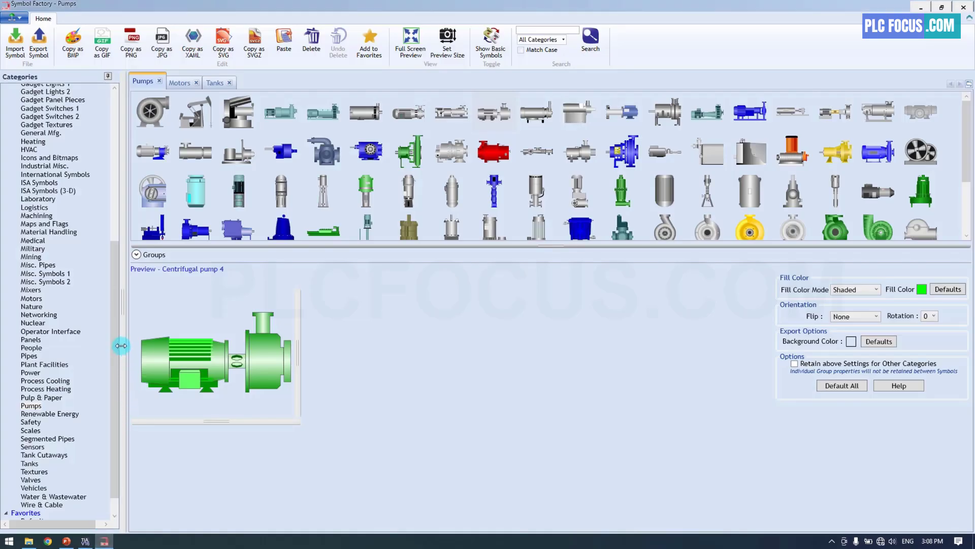
scroll(115, 351, "down", 1)
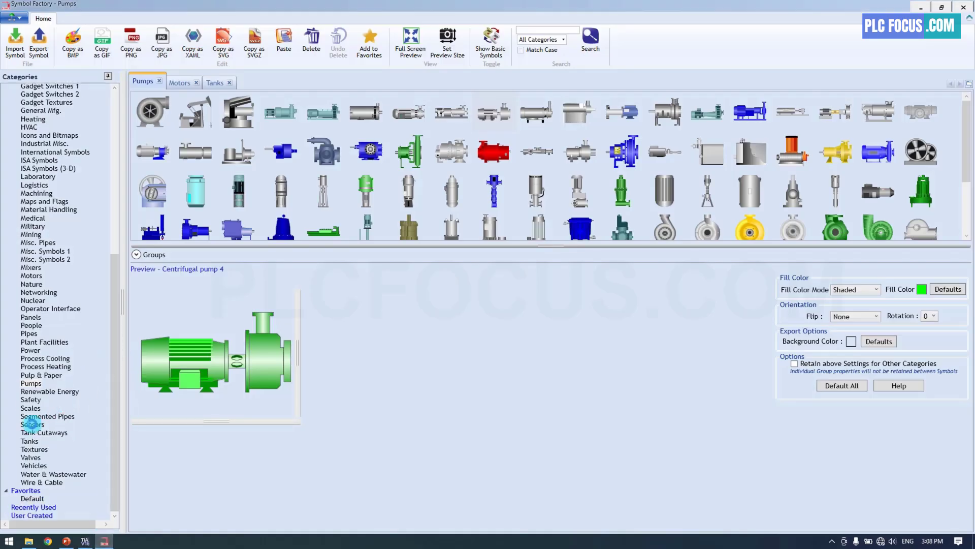
left_click(32, 424)
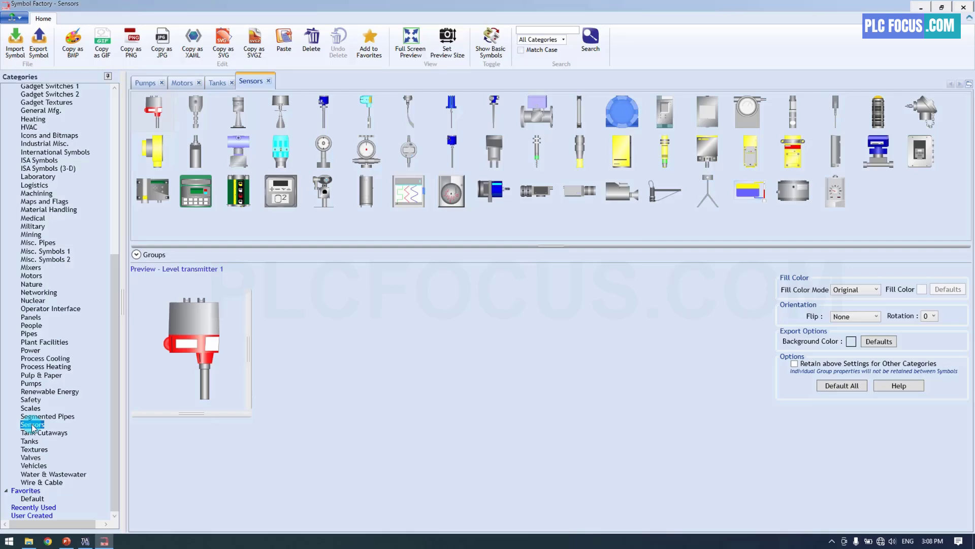
left_click(531, 152)
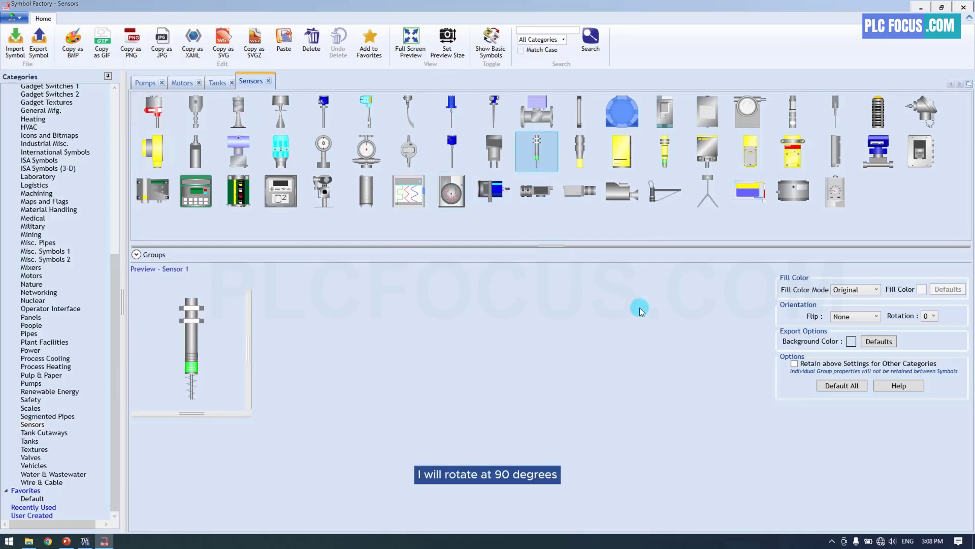
left_click(936, 316)
left_click(932, 339)
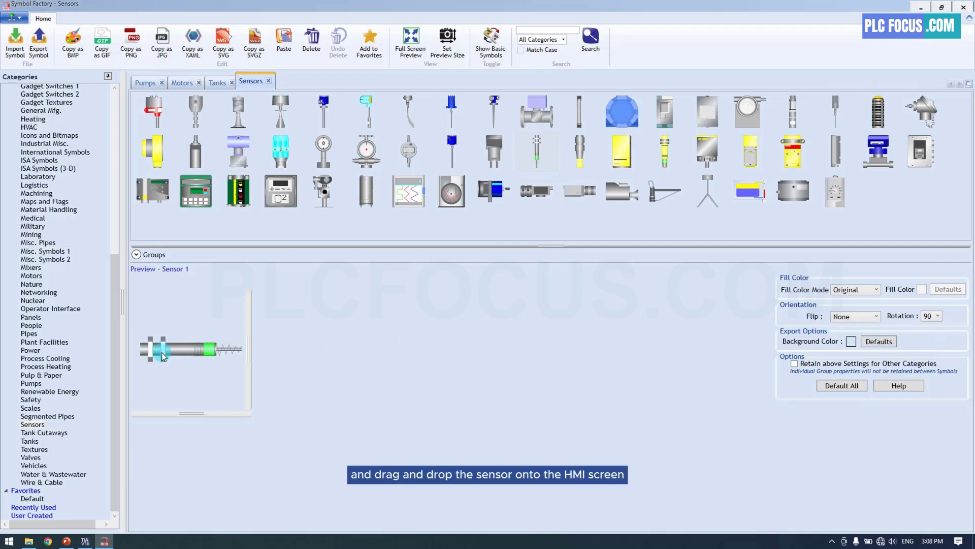
left_click_drag(162, 355, 366, 222)
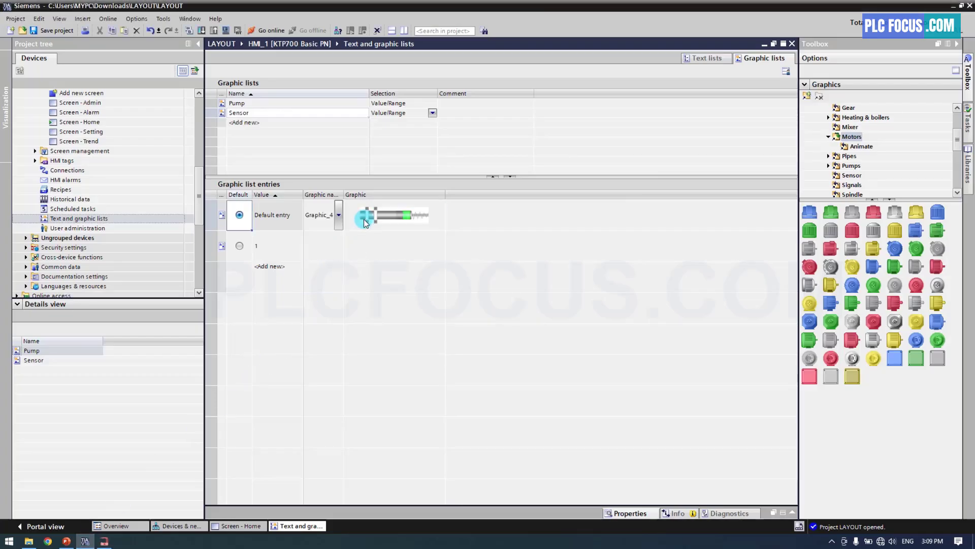
Step: Give Sensor 1 a Shaded fill in green in Symbol Factory and place it as the Sensor list's graphic for value 1
left_click(104, 541)
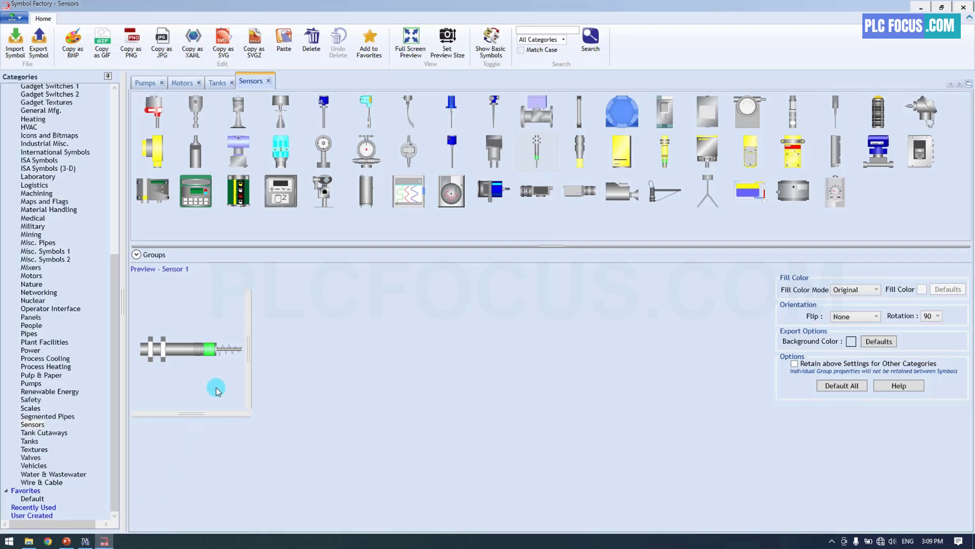
left_click(836, 290)
left_click(841, 312)
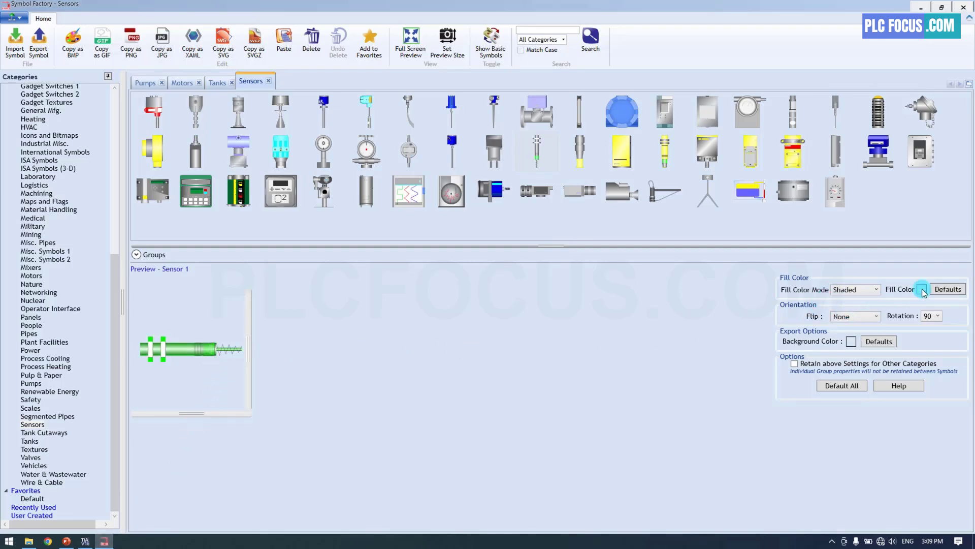
left_click(923, 289)
left_click(466, 175)
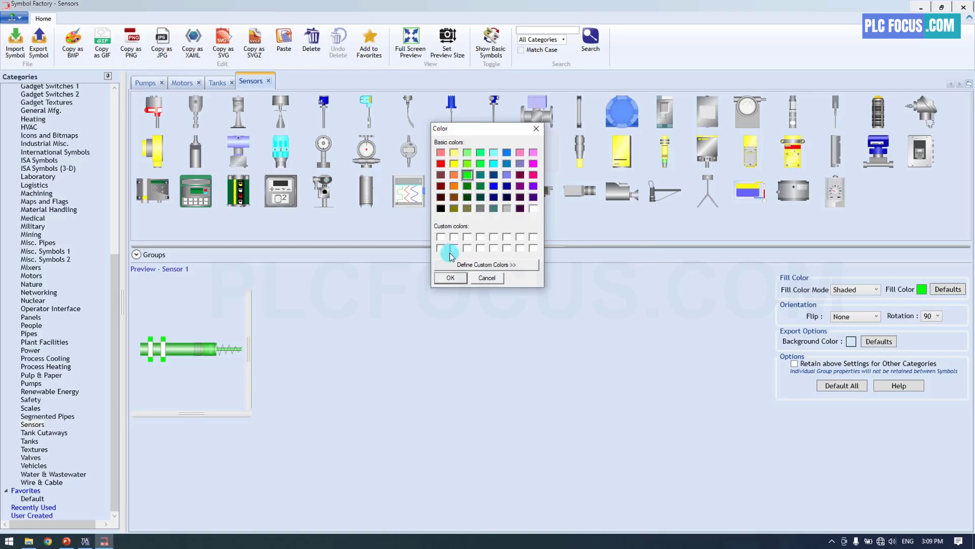
left_click(447, 278)
left_click_drag(198, 352, 382, 245)
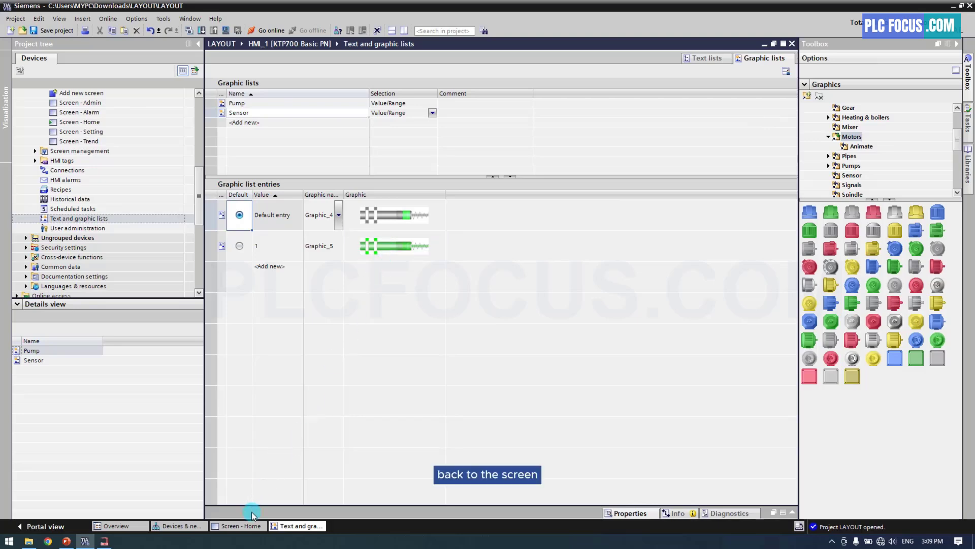
Step: Place the Pump graphic list on the Home screen, below the RUN lamp and beside the tank
left_click(239, 527)
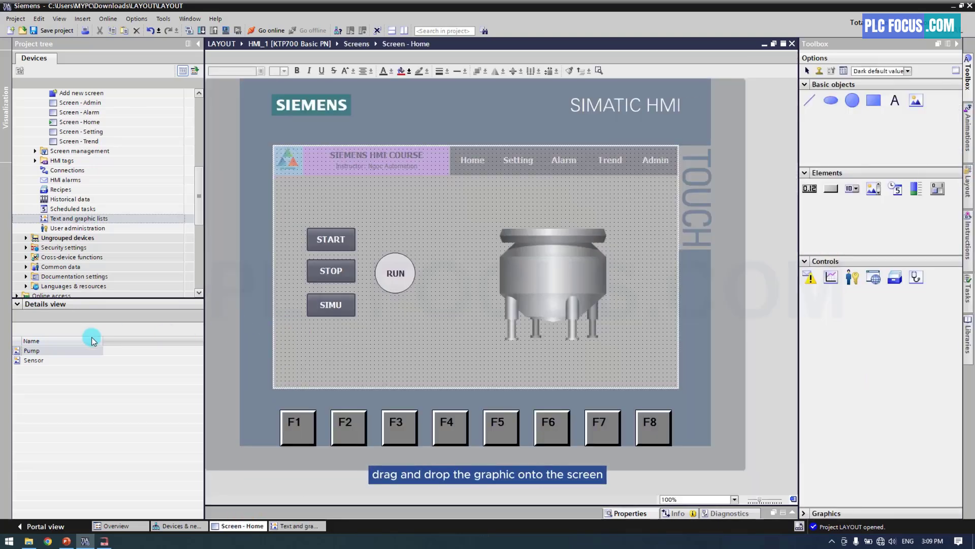
left_click_drag(28, 352, 473, 349)
left_click_drag(457, 336, 455, 338)
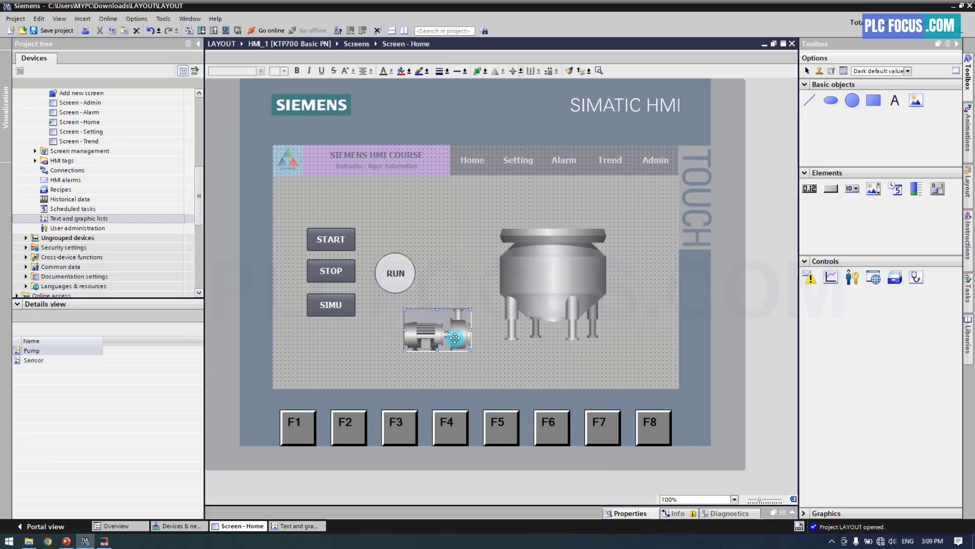
Step: Set the pump graphic field's background fill pattern to Transparent and its border style to Solid
right_click(454, 338)
left_click(475, 495)
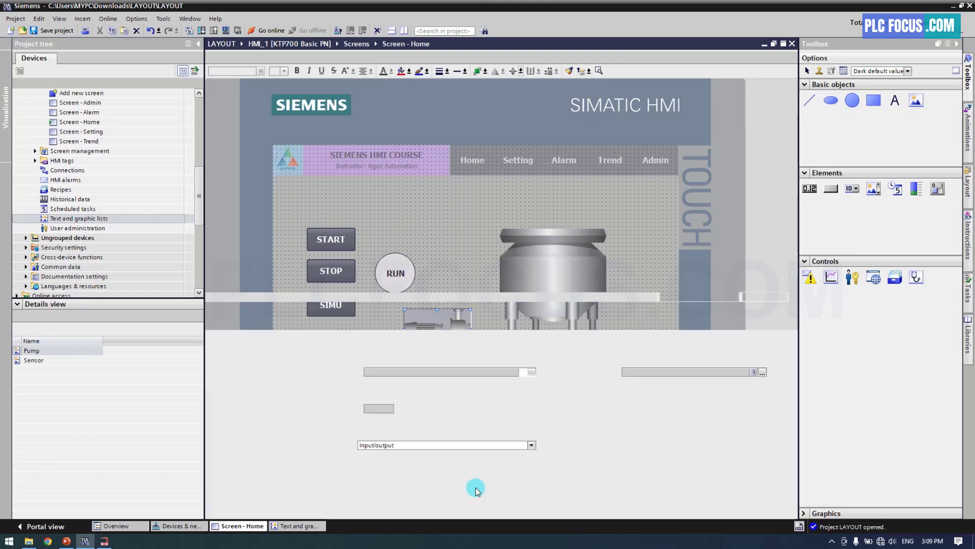
scroll(442, 224, "down", 3)
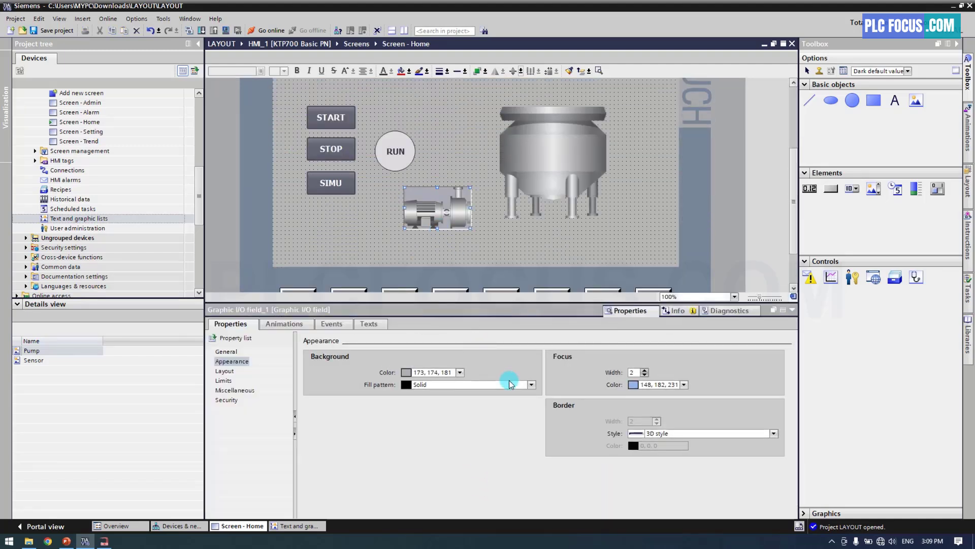
left_click(532, 384)
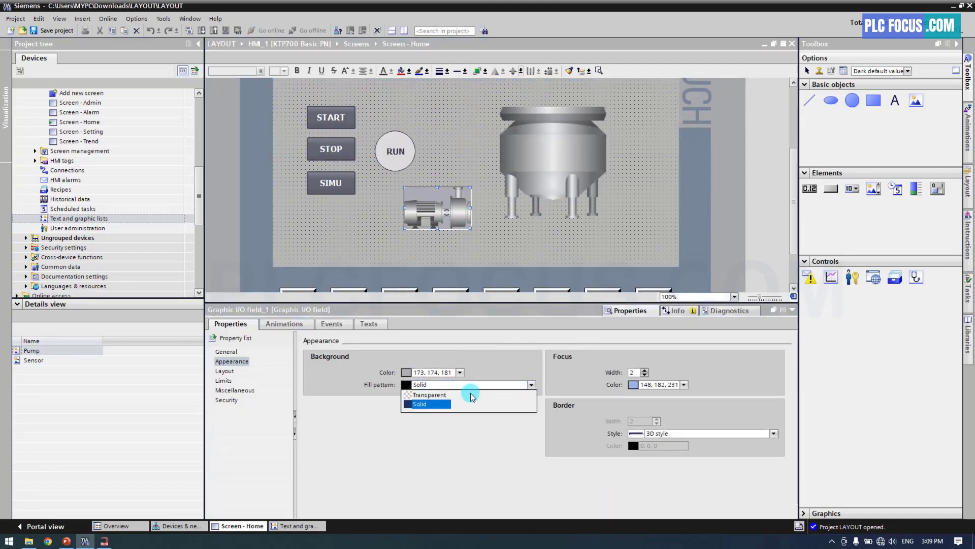
left_click(439, 398)
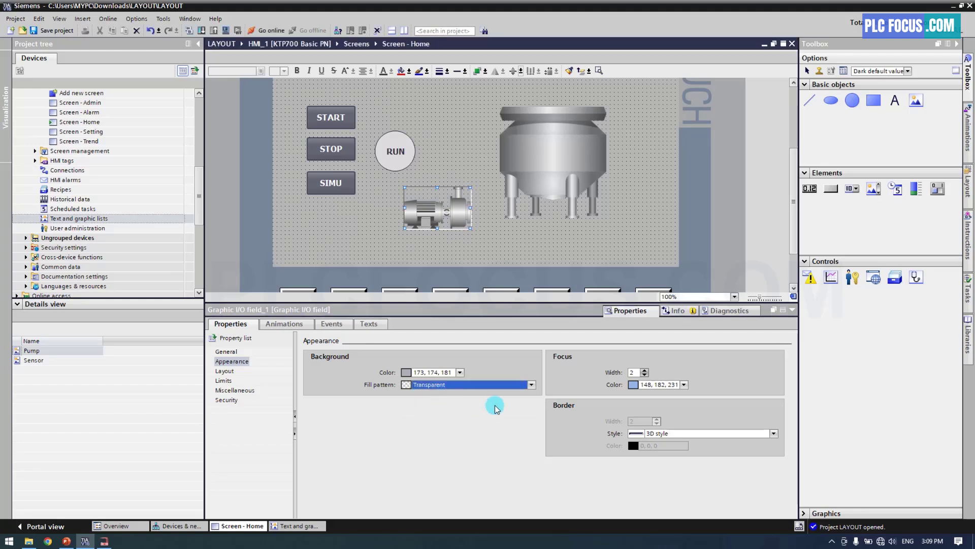
left_click(648, 434)
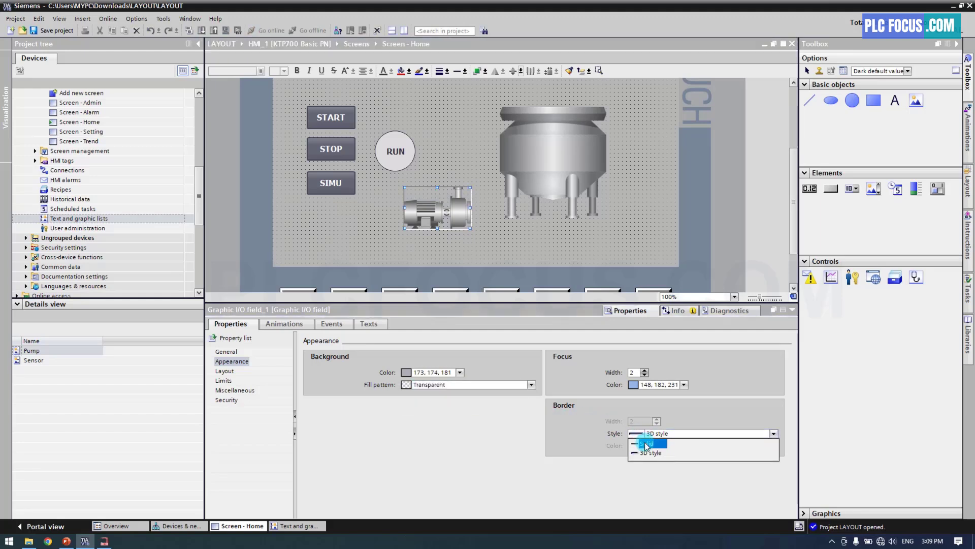
left_click(646, 444)
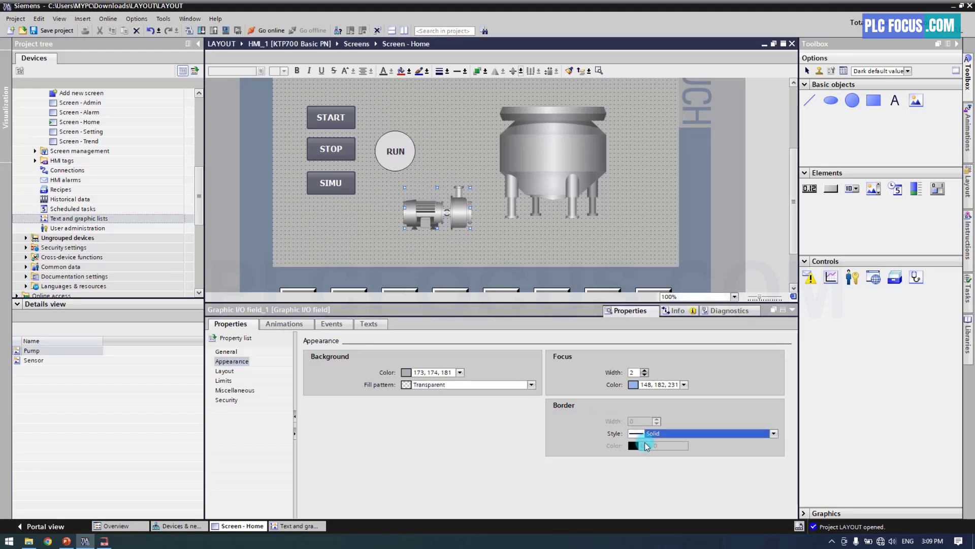
Step: Duplicate the pump graphic field and place the copy to the right of the tank
right_click(451, 211)
left_click(469, 226)
left_click(498, 230)
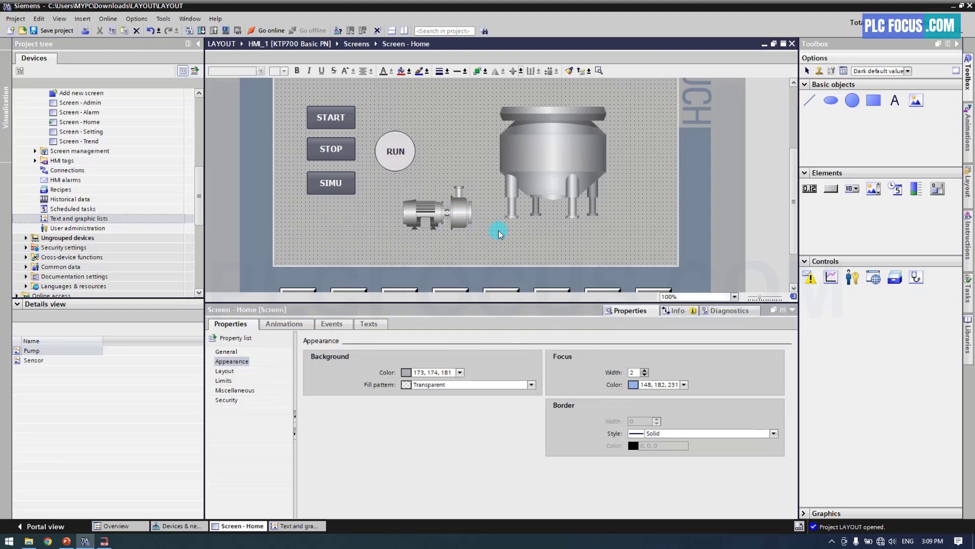
right_click(500, 231)
left_click(507, 239)
left_click_drag(462, 220, 655, 216)
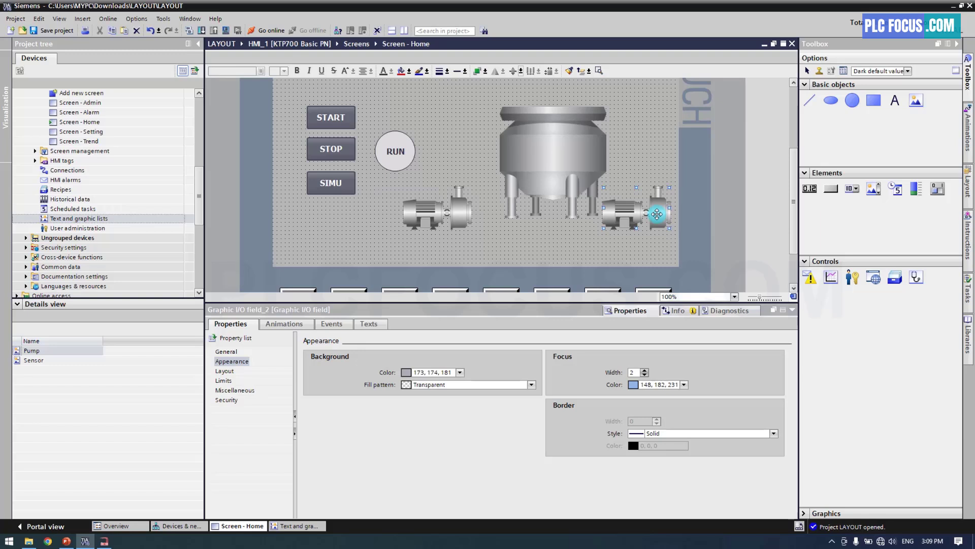
Step: Assign the Sensor graphic list to the copied field and shrink it to fit against the tank's upper right side
left_click(227, 352)
left_click(753, 373)
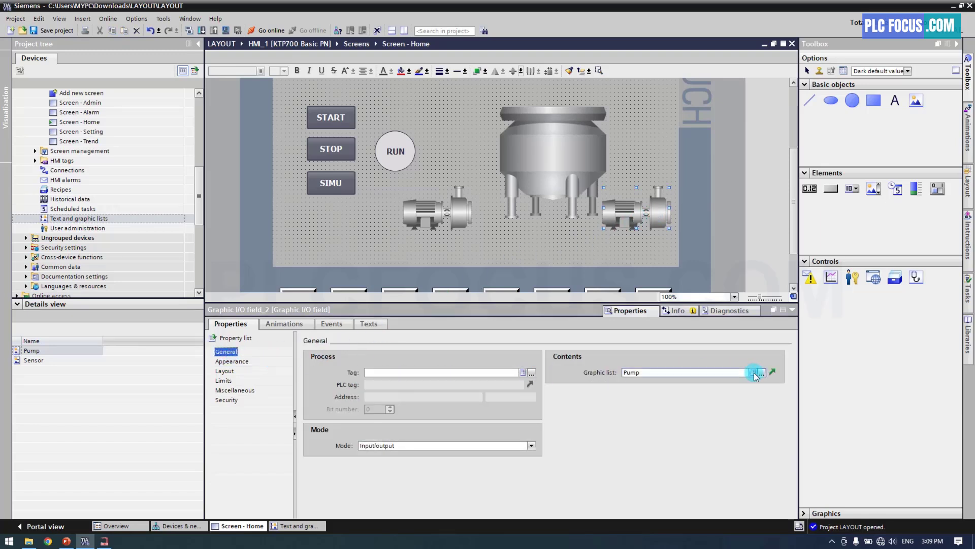
left_click(754, 374)
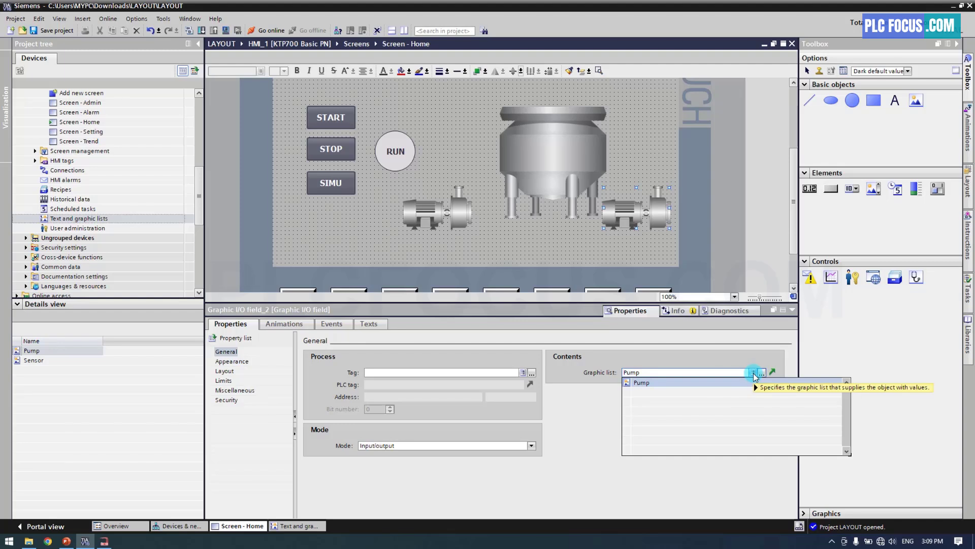
left_click(762, 372)
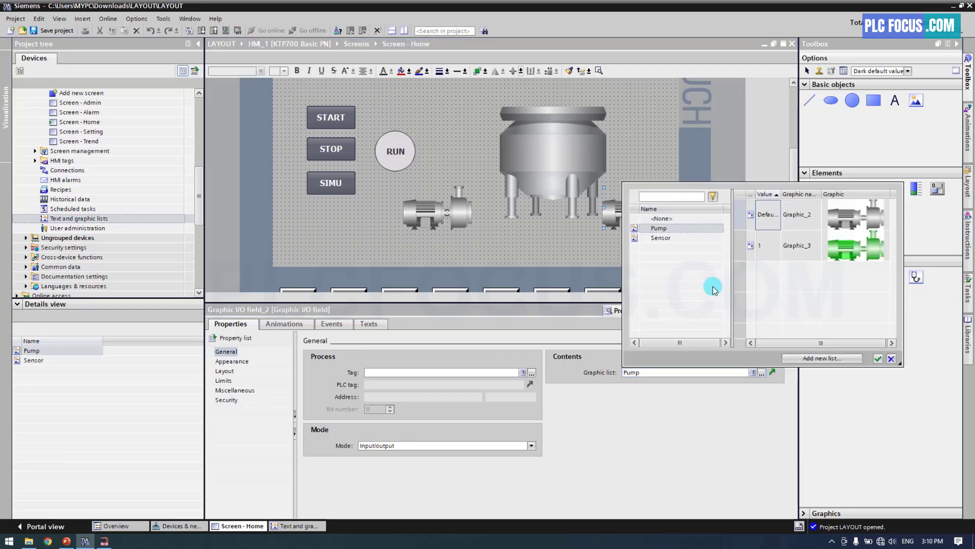
left_click(668, 244)
left_click(878, 358)
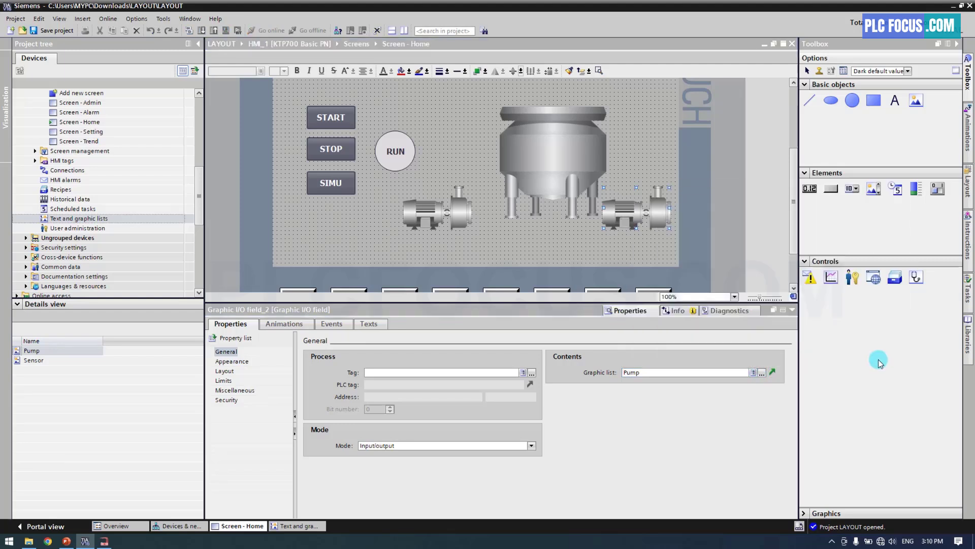
left_click_drag(670, 228, 617, 141)
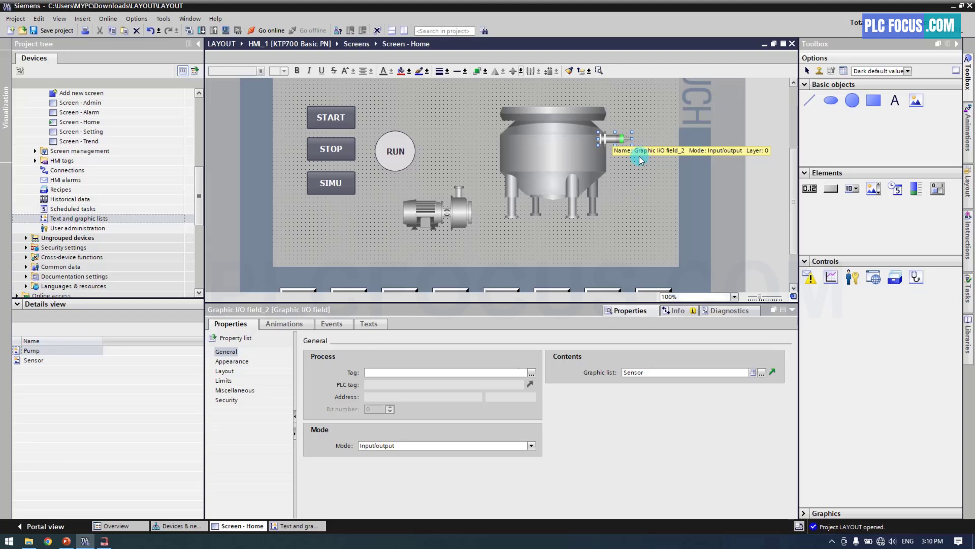
left_click(639, 162)
Step: Add a text field reading S1 just right of the sensor on the tank
left_click(895, 100)
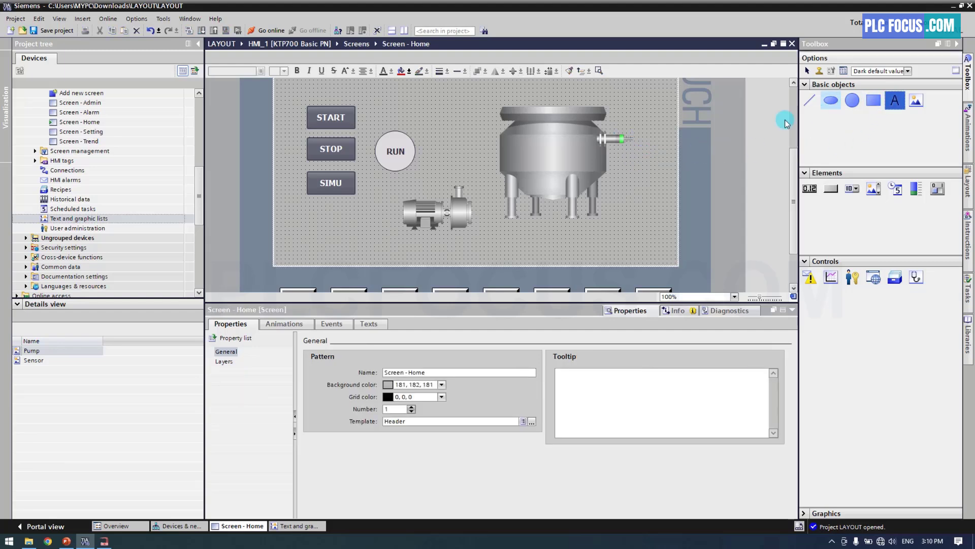
left_click(637, 128)
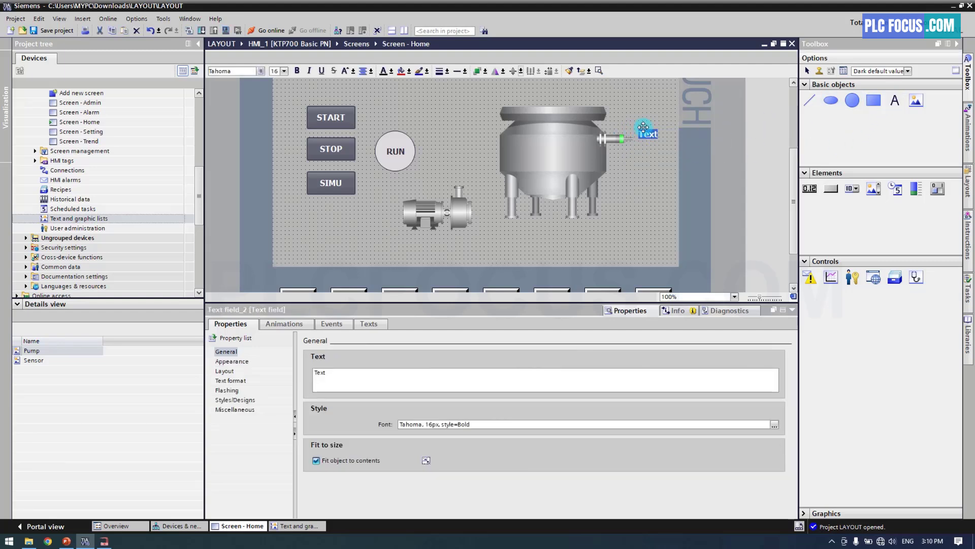
type("S1")
left_click(643, 146)
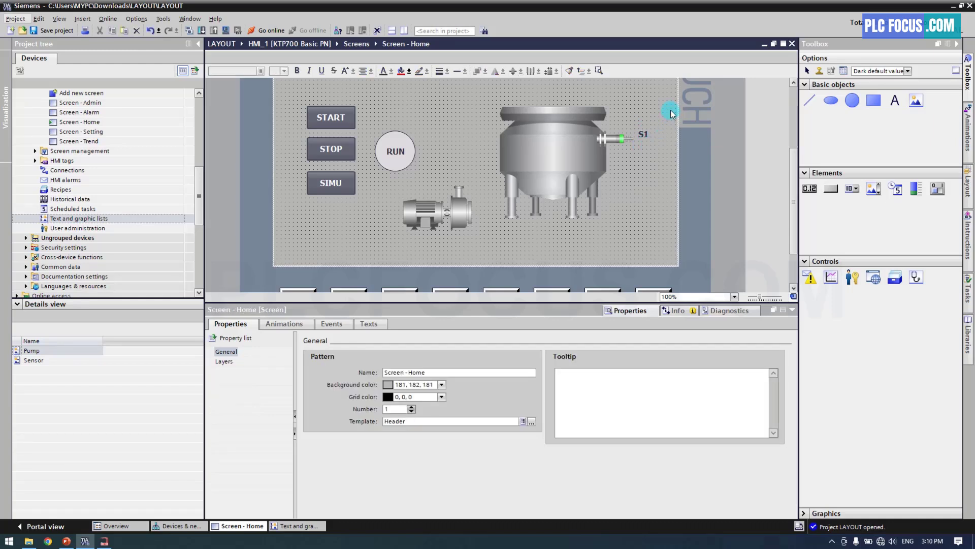
Step: Duplicate the sensor and its S1 label lower on the tank's right side, and change the copied label to S2
left_click(595, 159)
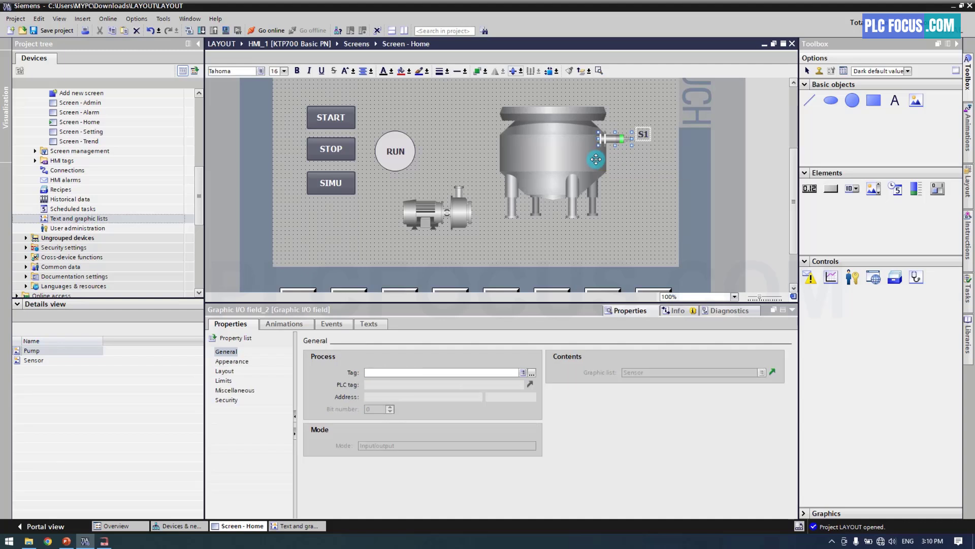
key("ctrl+c")
key("ctrl+v")
left_click_drag(616, 144, 613, 179)
left_click(638, 198)
left_click(642, 174)
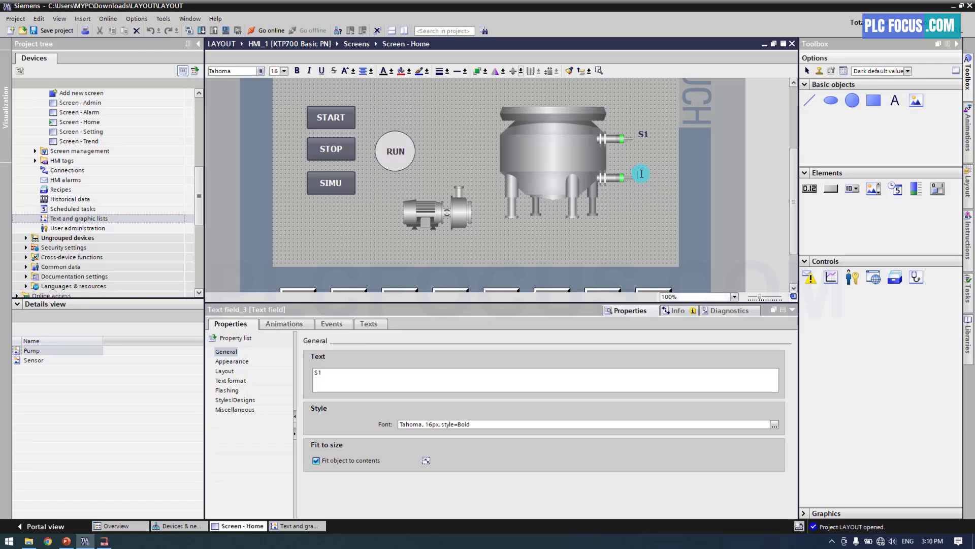
left_click(651, 159)
scroll(652, 159, "up", 3)
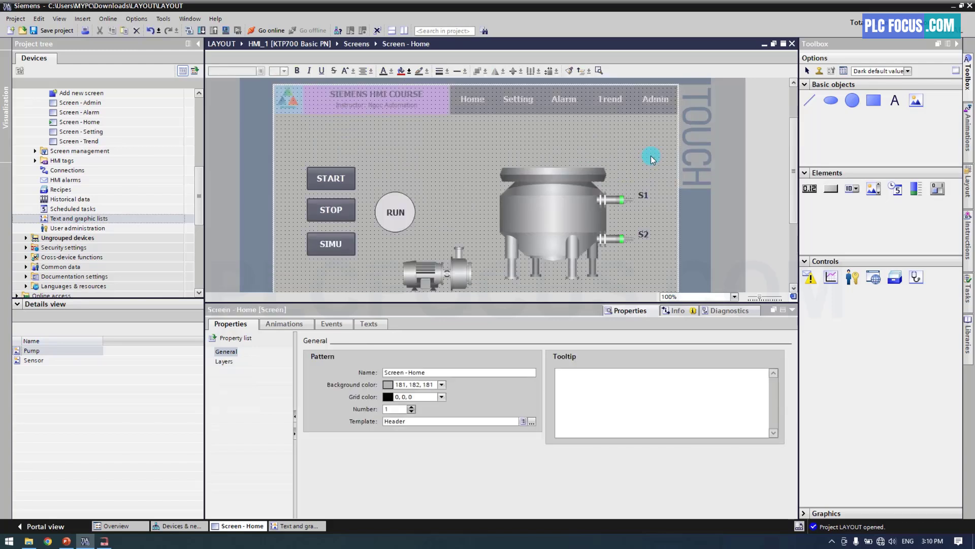
Step: Place the Short vertical pipe from Symbol Factory's Pipes category on the Home screen, narrowed and rising from the pump's outlet
left_click(793, 310)
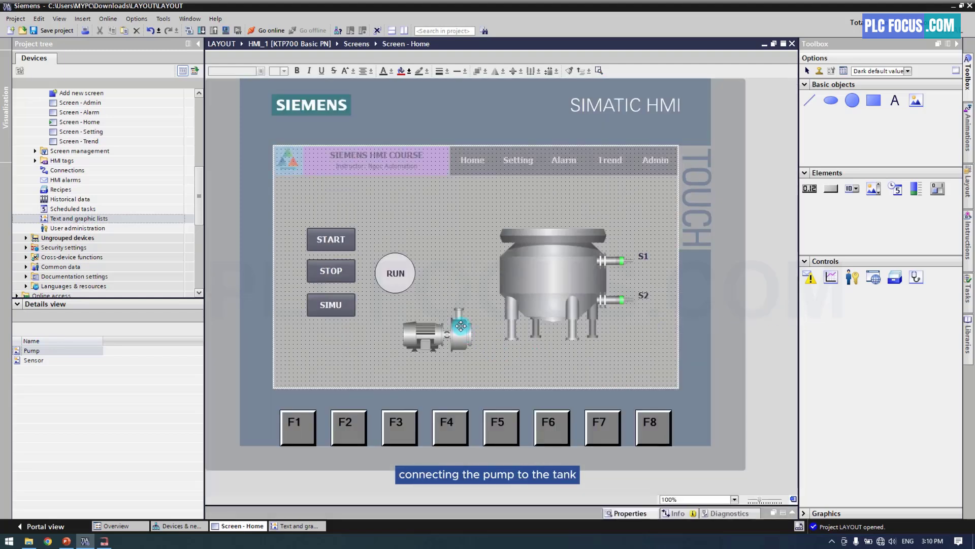
left_click(103, 541)
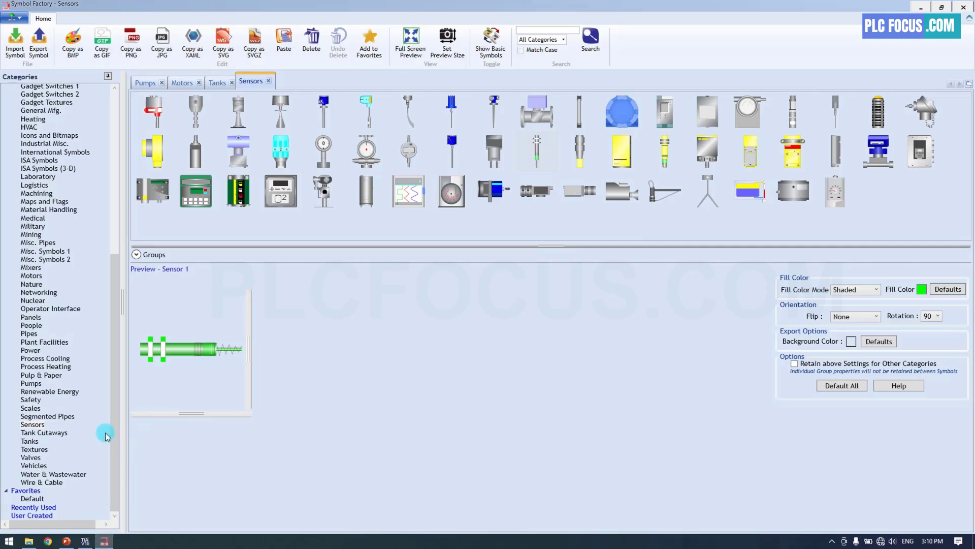
left_click(31, 334)
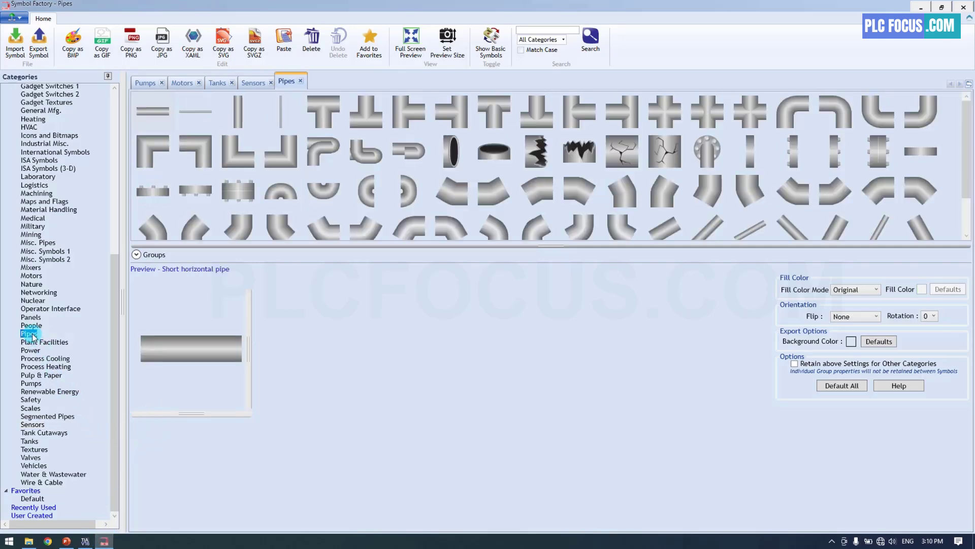
left_click(236, 107)
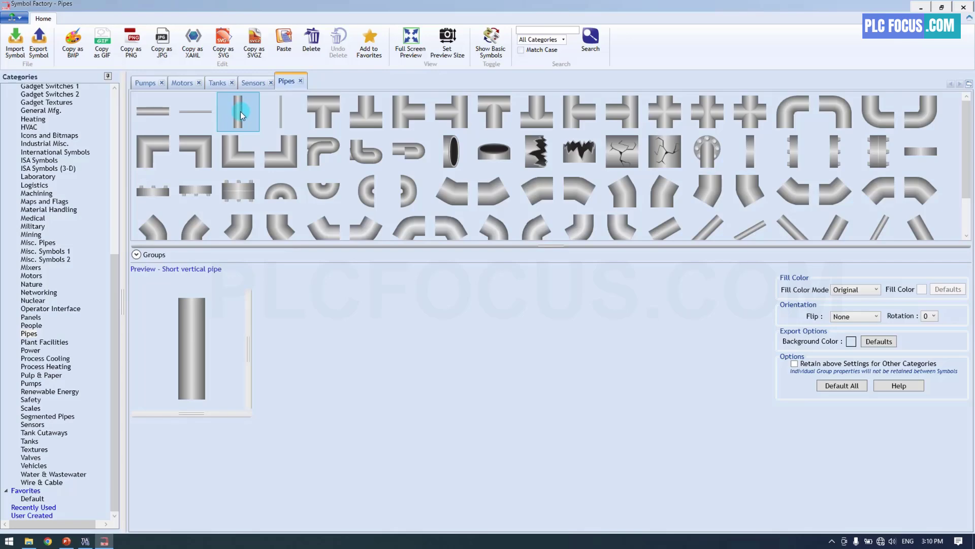
left_click_drag(208, 294, 460, 285)
left_click_drag(459, 239, 469, 216)
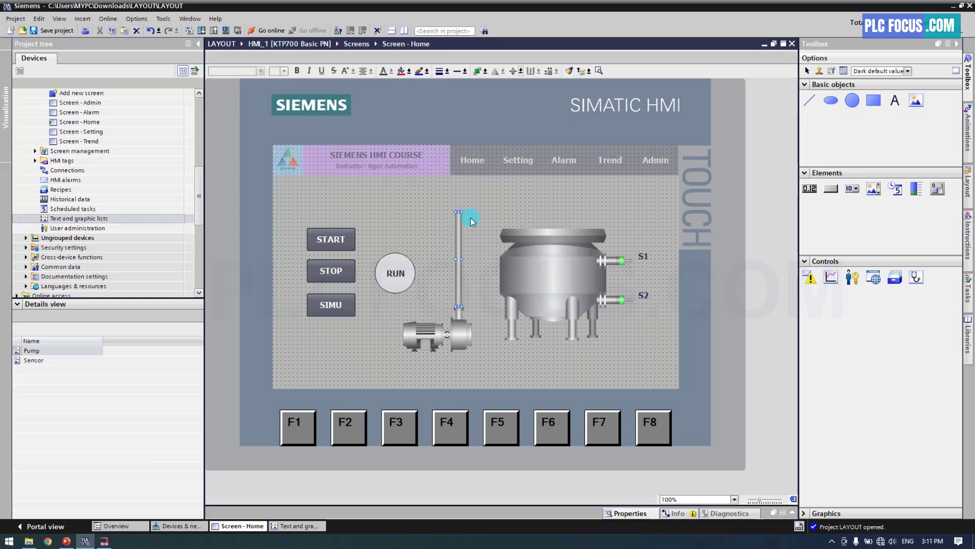
Step: Add Symbol Factory's Short horizontal pipe between pump riser and tank top, and stand a shortened copy of the vertical pipe on the tank lid
left_click(104, 541)
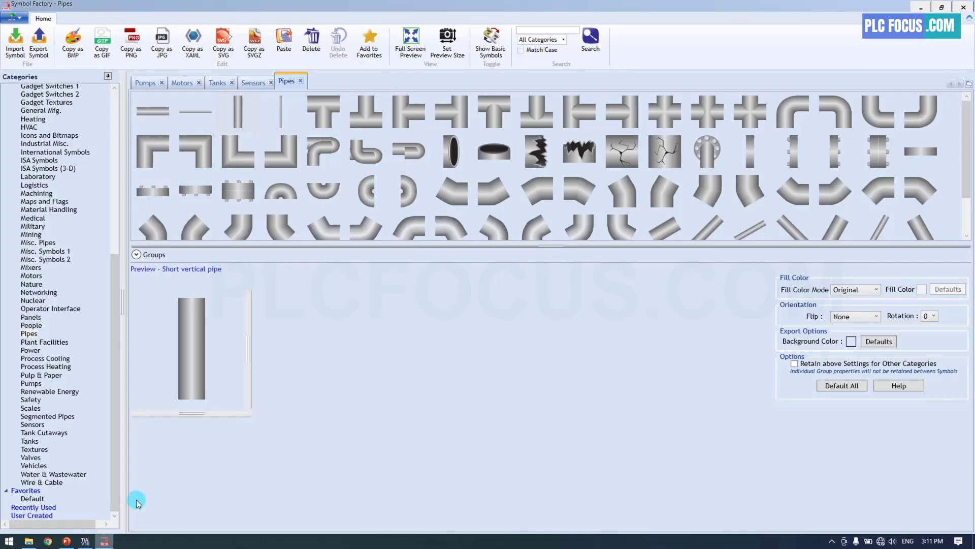
left_click(161, 112)
left_click_drag(176, 327, 521, 206)
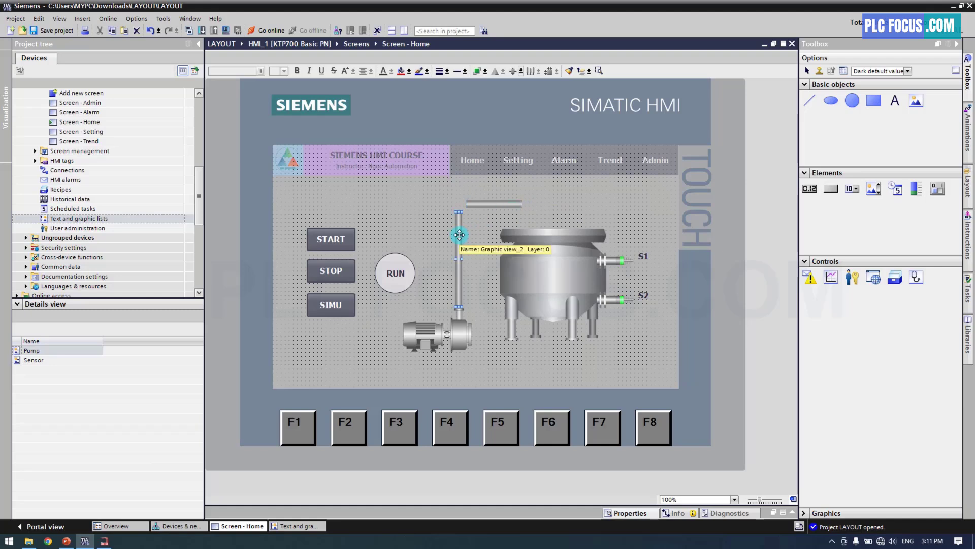
left_click_drag(459, 234, 527, 240)
left_click_drag(526, 311, 546, 228)
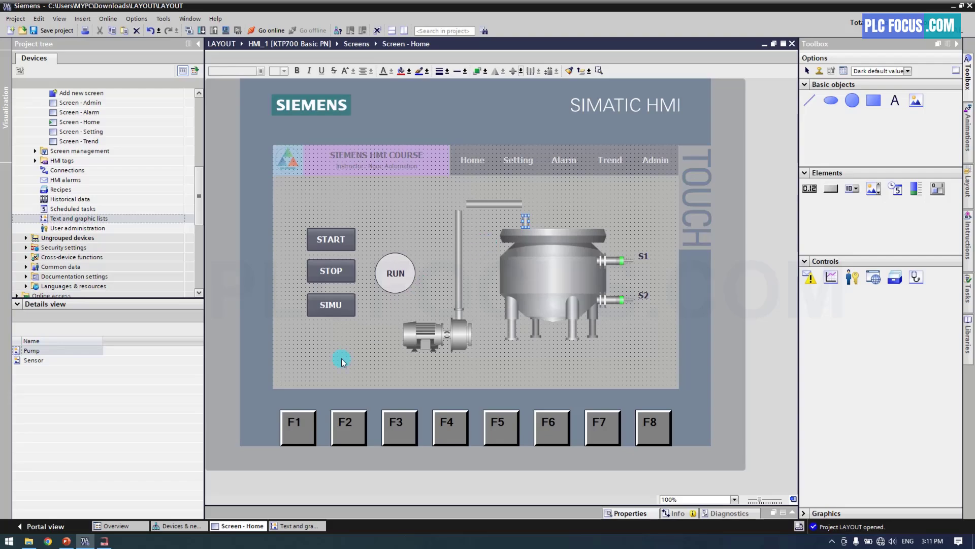
Step: Add Symbol Factory's 90° curve 1, shrunk to pipe width, to join the pump's vertical pipe to the horizontal pipe
left_click(104, 541)
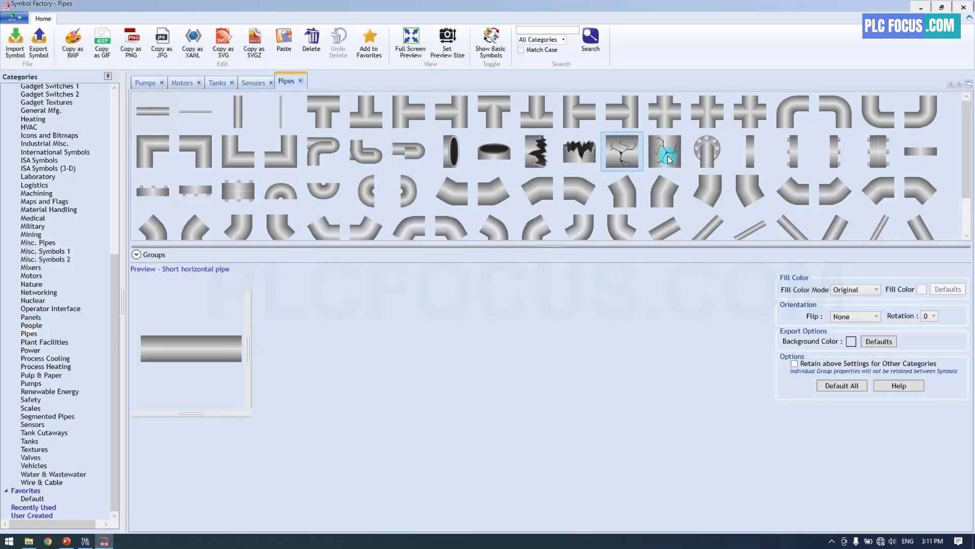
left_click(786, 118)
left_click_drag(218, 338, 421, 244)
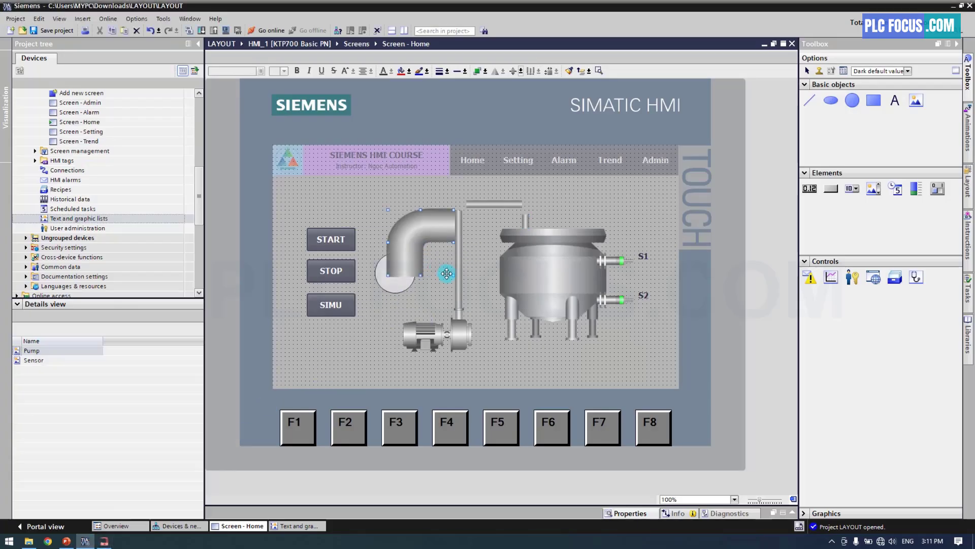
left_click_drag(454, 276, 401, 223)
left_click_drag(396, 217, 463, 205)
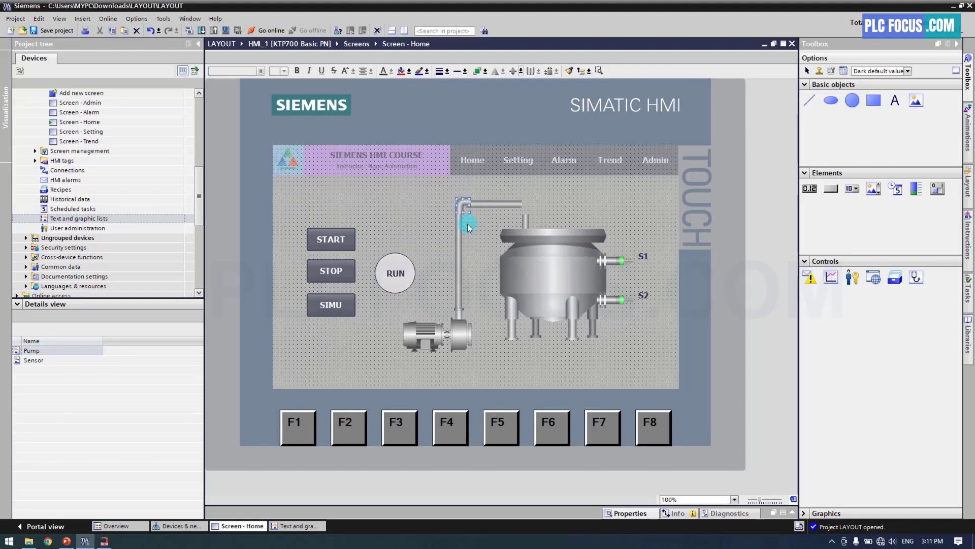
left_click(475, 231)
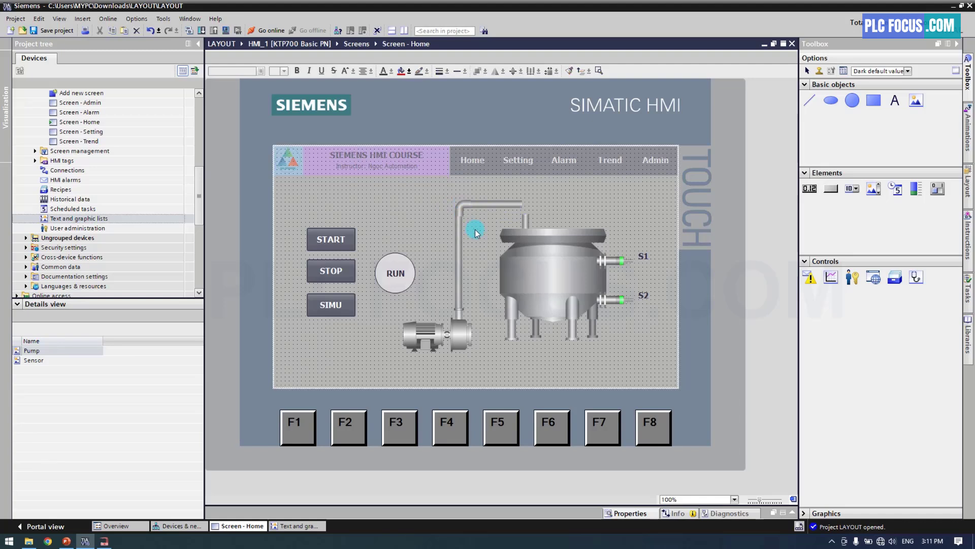
Step: Add Symbol Factory's 90° curve 2, shrunk to pipe width, to join the horizontal pipe to the short pipe above the tank
left_click(109, 541)
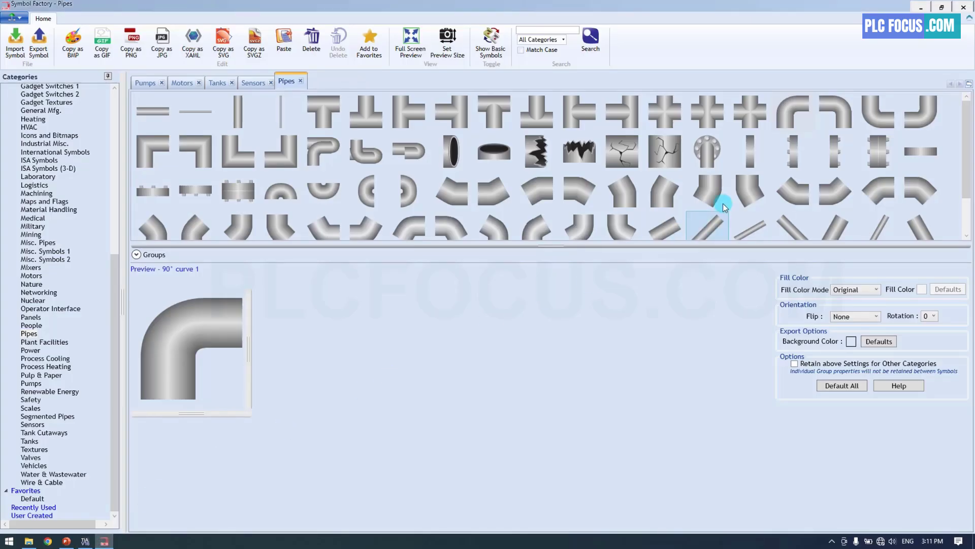
left_click(831, 113)
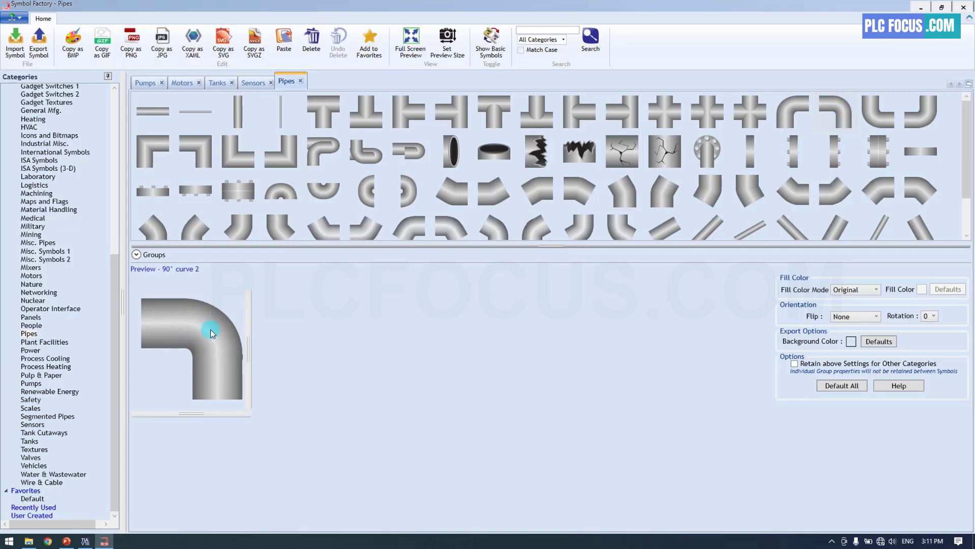
left_click_drag(159, 496, 527, 209)
left_click(563, 200)
left_click(548, 206)
left_click(464, 209)
left_click(444, 220)
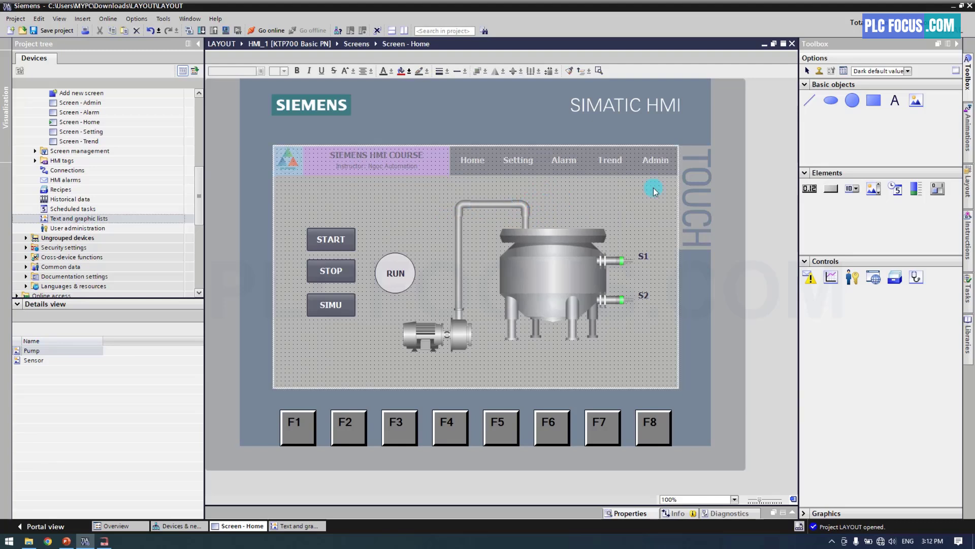
Step: Add a text label reading PUMP to the Home screen, centred just below the pump graphic
left_click(895, 100)
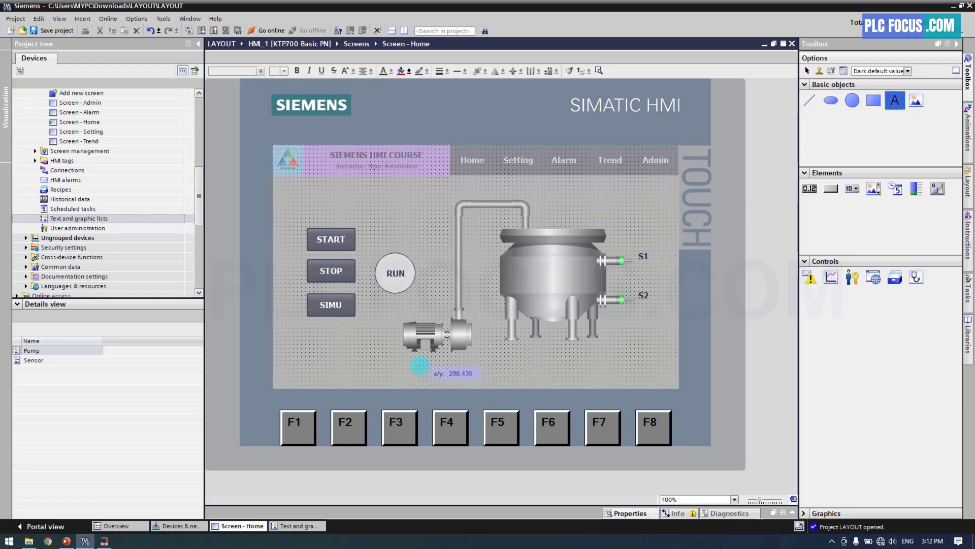
left_click(419, 366)
type("Pu")
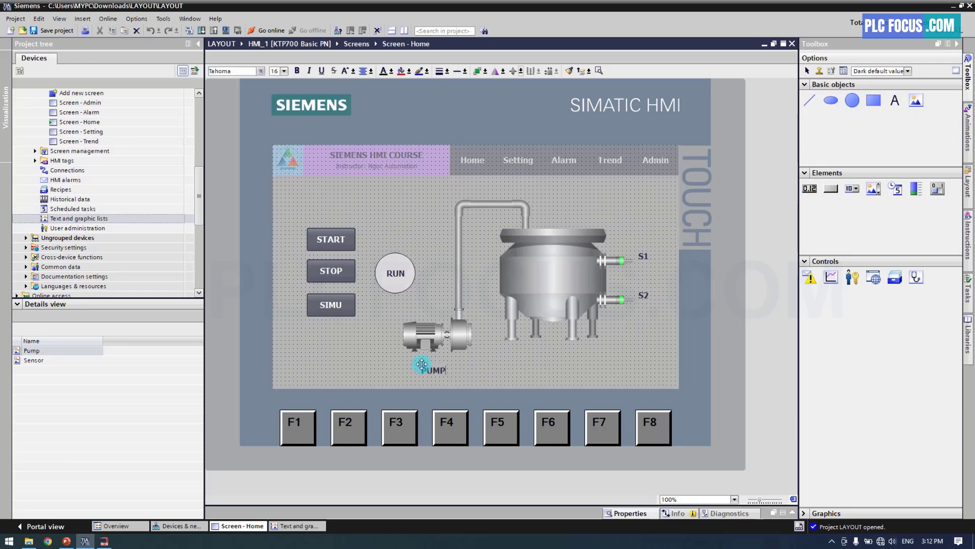
left_click_drag(430, 369, 426, 365)
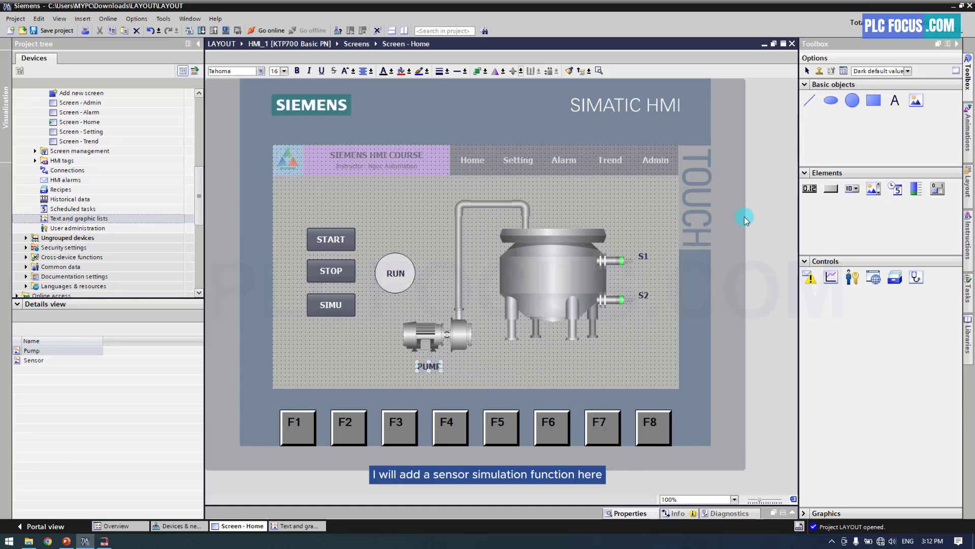
Step: Add a text label reading SIMULATION SENSOR just below the tank's legs, slightly towards the sensor side
left_click_drag(897, 100, 553, 361)
type("SIMULATION SENSOR")
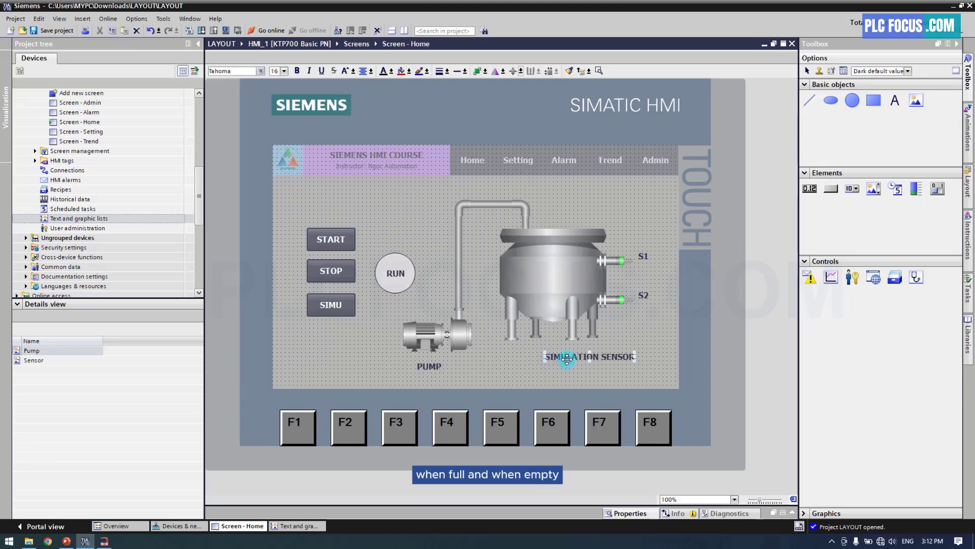
left_click_drag(567, 359, 584, 357)
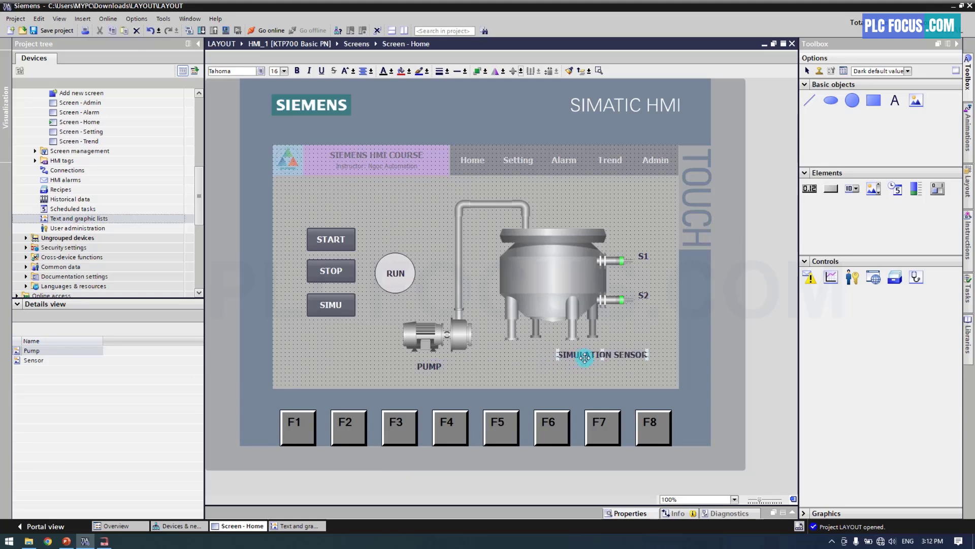
Step: Add a text label reading S1 directly under the start of the SIMULATION SENSOR heading
left_click_drag(895, 100, 567, 371)
left_click(589, 373)
left_click(592, 369)
Step: Place a small button captioned ON beside the S1 label, reduce its font size, and add a matching OFF button next to it
left_click_drag(828, 201, 583, 369)
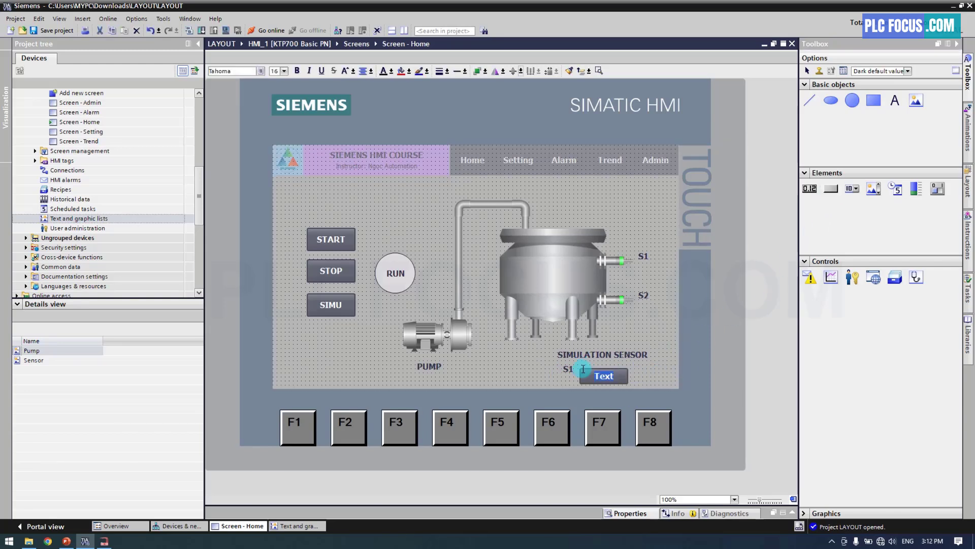
type("OM")
left_click_drag(628, 381, 598, 376)
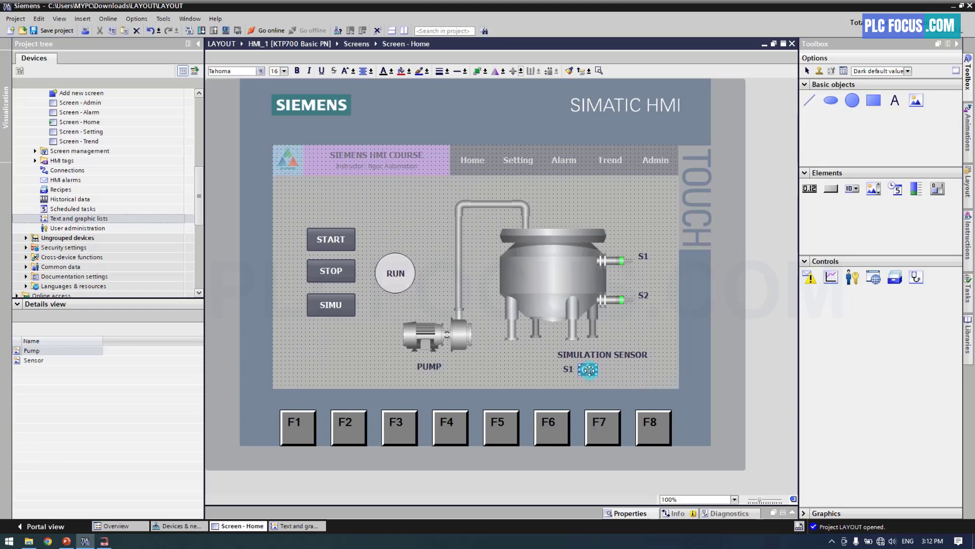
left_click(283, 70)
left_click(282, 91)
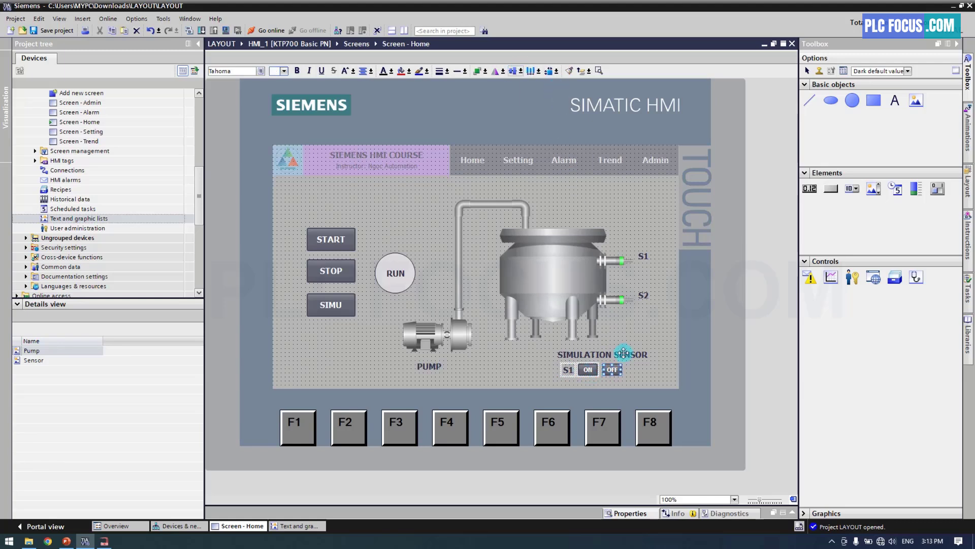
Step: Duplicate the S1 label with its ON and OFF buttons directly below the original row, and relabel the copy S2
left_click(644, 385)
left_click_drag(644, 385, 543, 363)
key("ctrl+c")
key("ctrl+v")
key("Down")
key("Down")
key("Down")
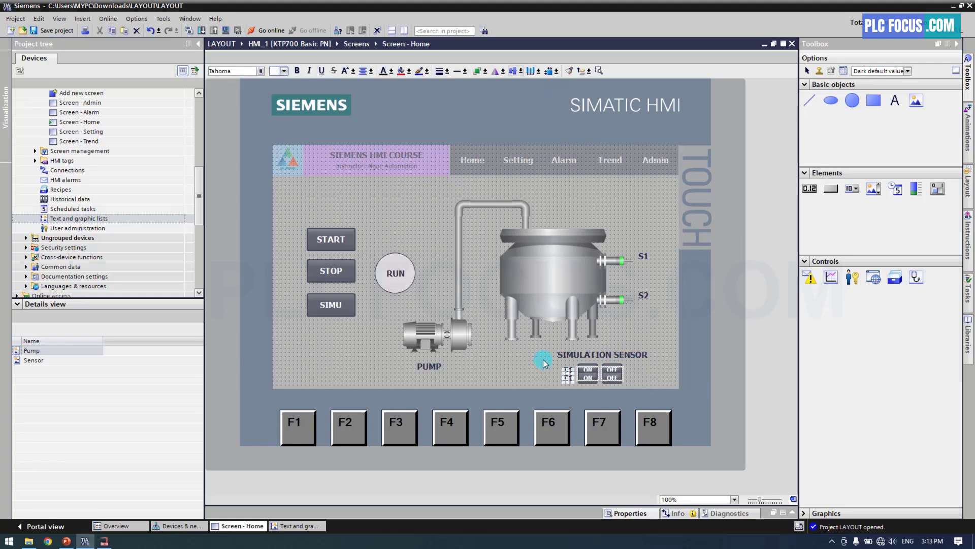
left_click(569, 383)
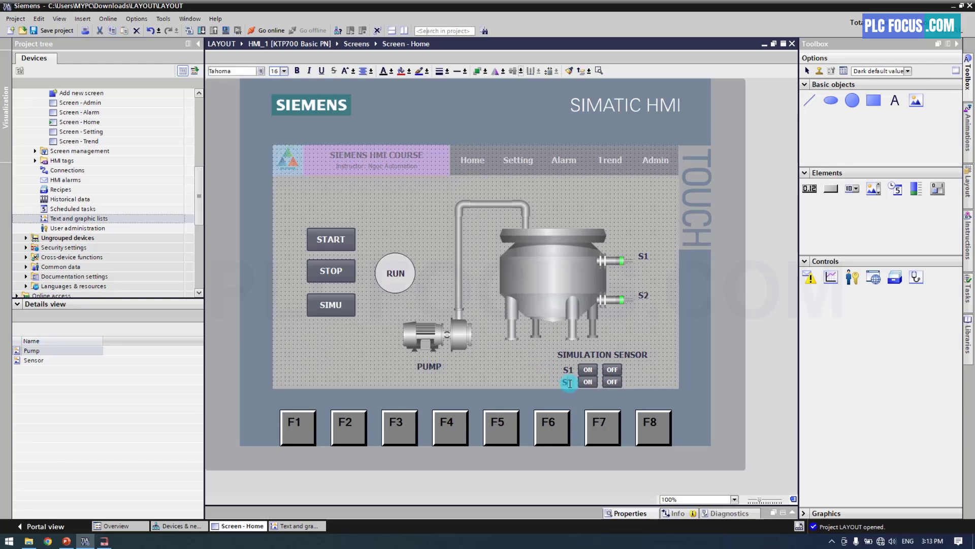
Step: Nudge the S1 and S2 button rows into line, and move the pump, piping, tank and all their labels up towards the header
left_click_drag(645, 385, 549, 362)
key("Up")
key("Up")
key("Down")
left_click_drag(386, 180, 671, 403)
key("Up")
key("Up")
key("Up")
key("Up")
Step: Space the S1 and S2 rows below the SIMULATION SENSOR heading, and shift the whole sensor simulation block slightly down and right
left_click_drag(550, 343, 644, 381)
key("Down")
key("Down")
left_click(653, 376)
left_click_drag(664, 327, 537, 394)
key("Down")
key("Right")
key("Right")
key("Right")
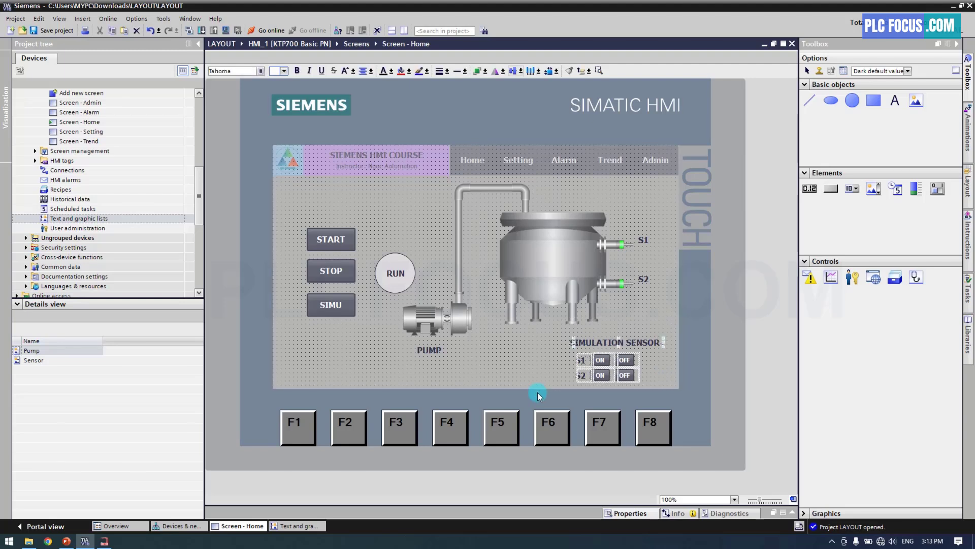
key("Left")
left_click(655, 318)
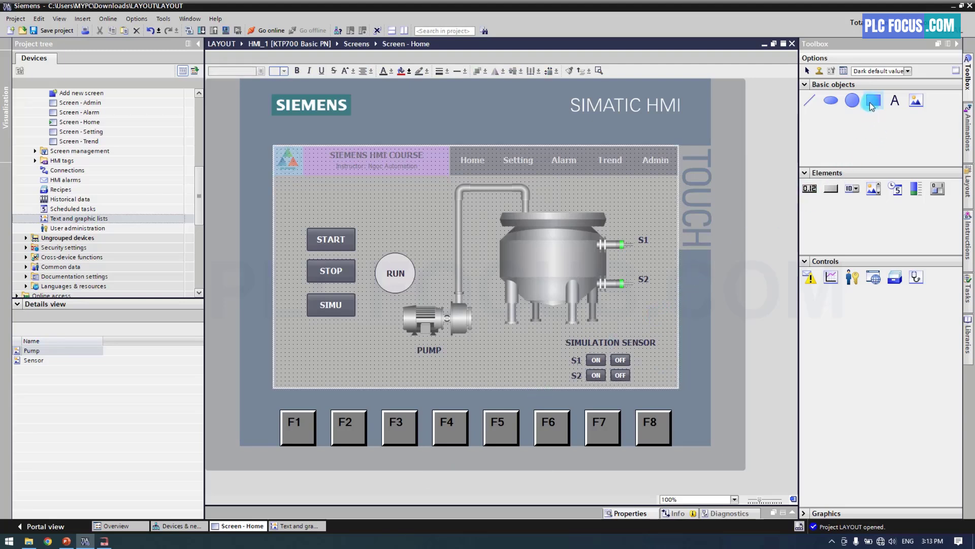
Step: Draw a narrow upright rectangle on the tank body and set its background colour to black (0, 0, 0)
left_click(872, 101)
left_click_drag(534, 240, 547, 276)
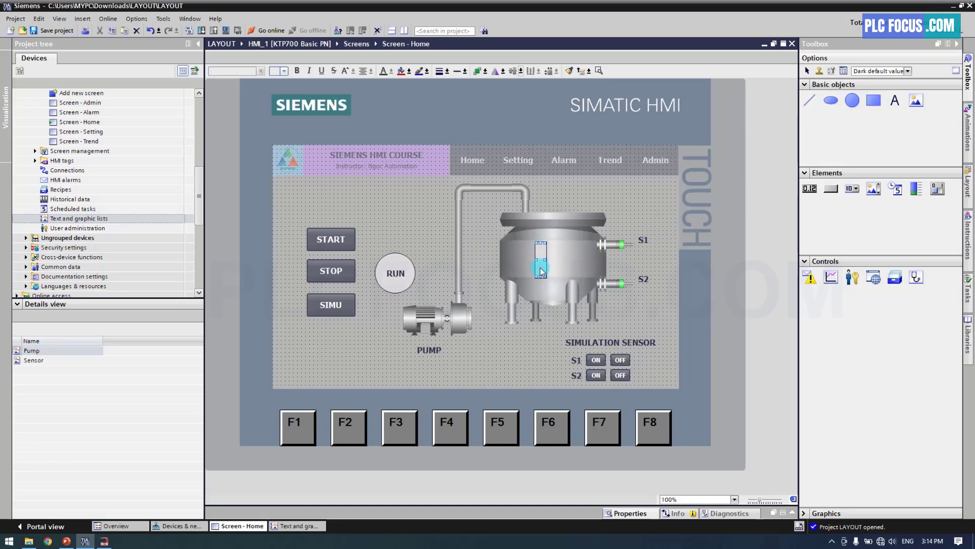
right_click(542, 272)
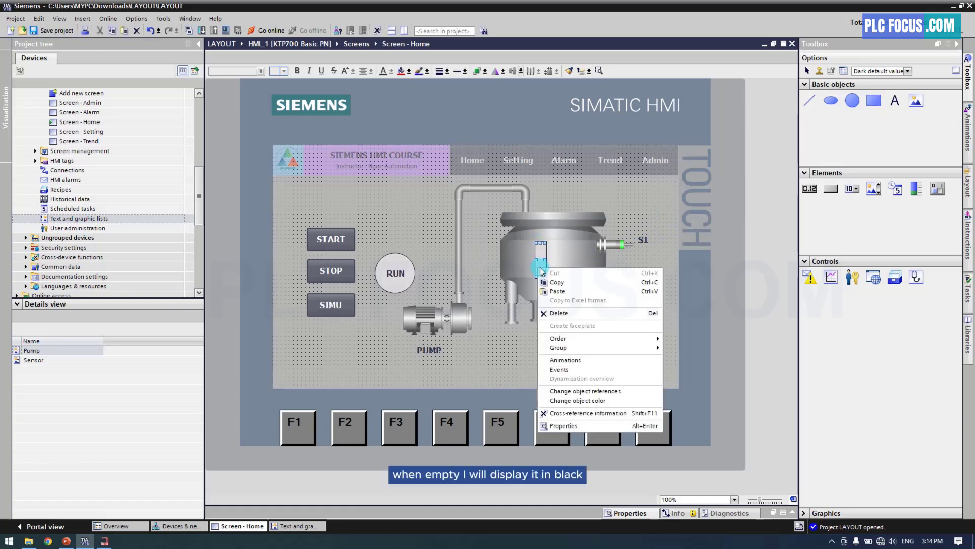
left_click(559, 427)
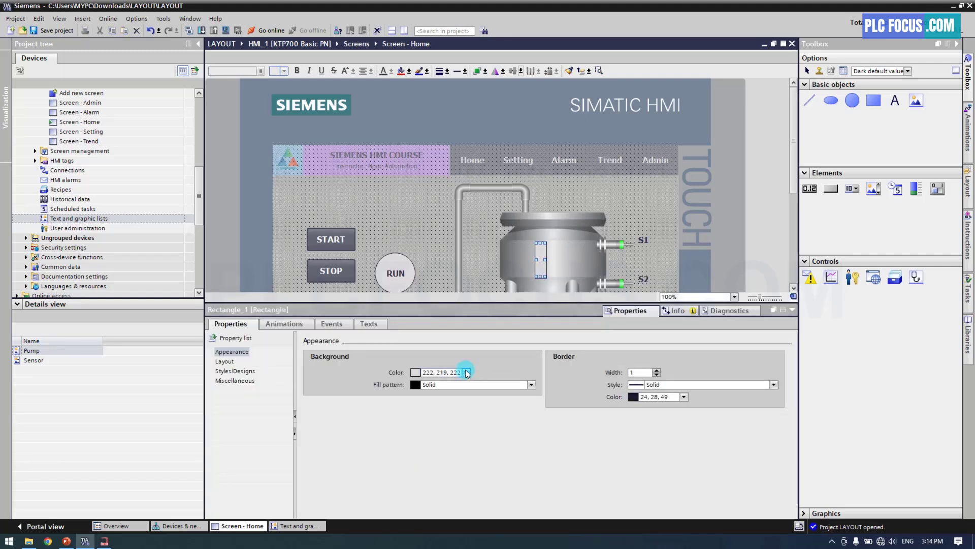
left_click(466, 373)
left_click(414, 385)
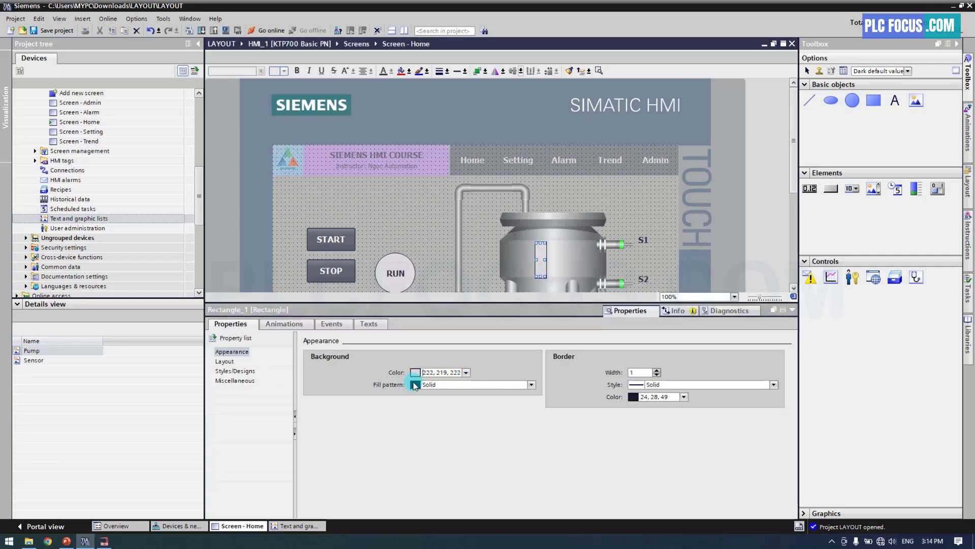
Step: Duplicate the black rectangle, set the copy's background to green (0, 255, 0), and lay it exactly over the black one
right_click(539, 251)
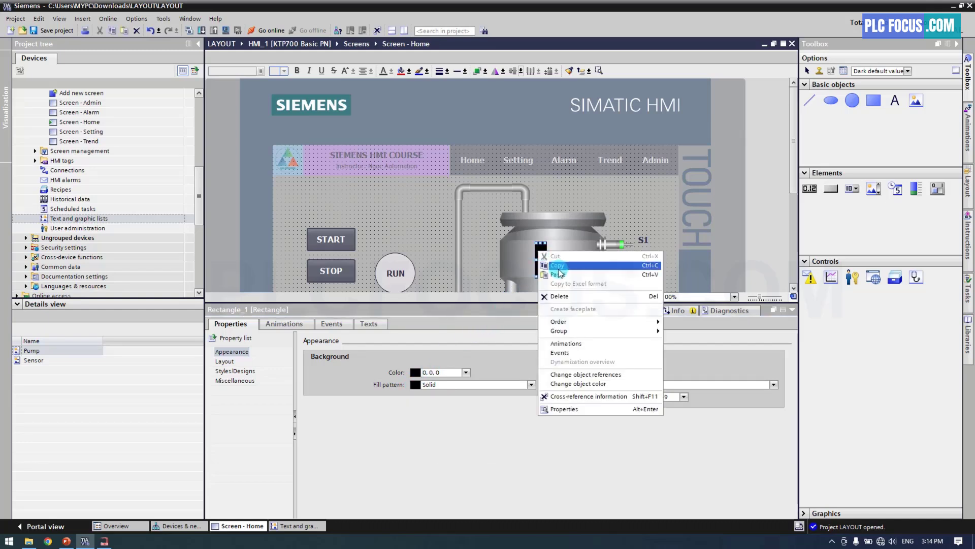
left_click(557, 268)
right_click(486, 260)
left_click(492, 275)
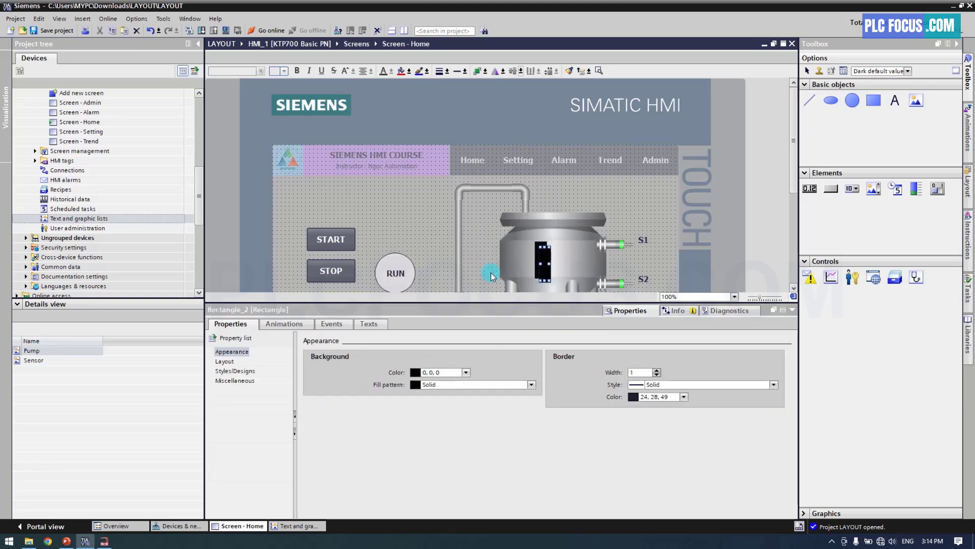
left_click(465, 373)
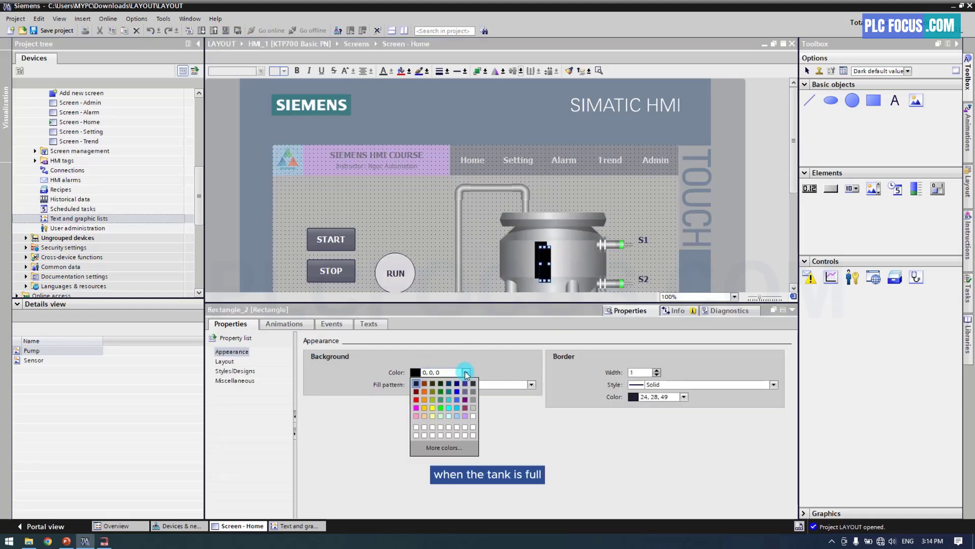
left_click(443, 410)
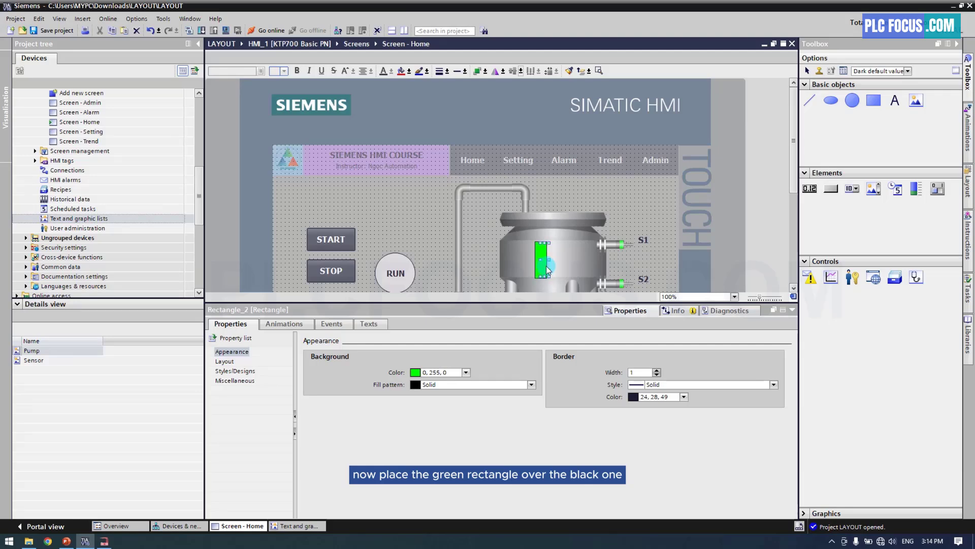
left_click(790, 310)
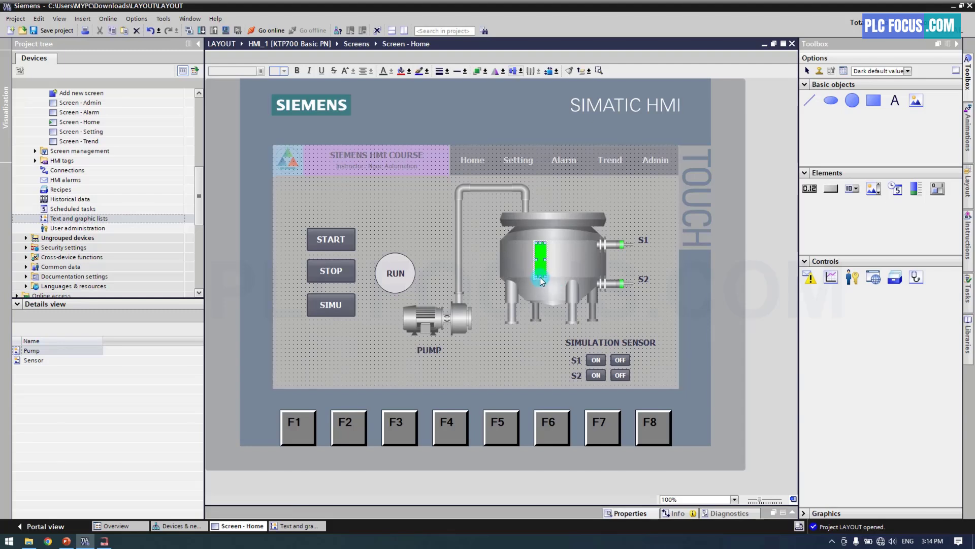
left_click(475, 249)
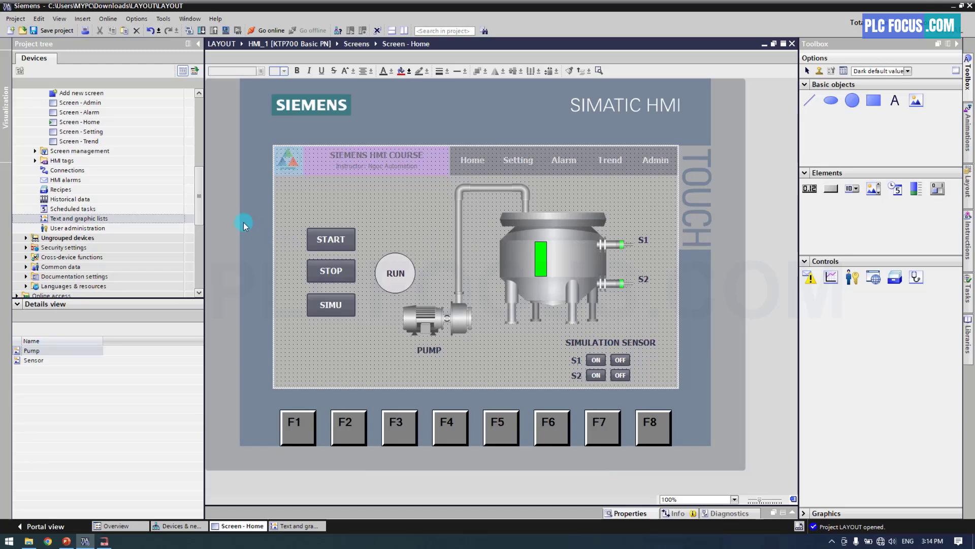
Step: Add a new tag table under PLC_1's PLC tags, rename it TANK CONTROL, and open it
left_click_drag(204, 197, 197, 120)
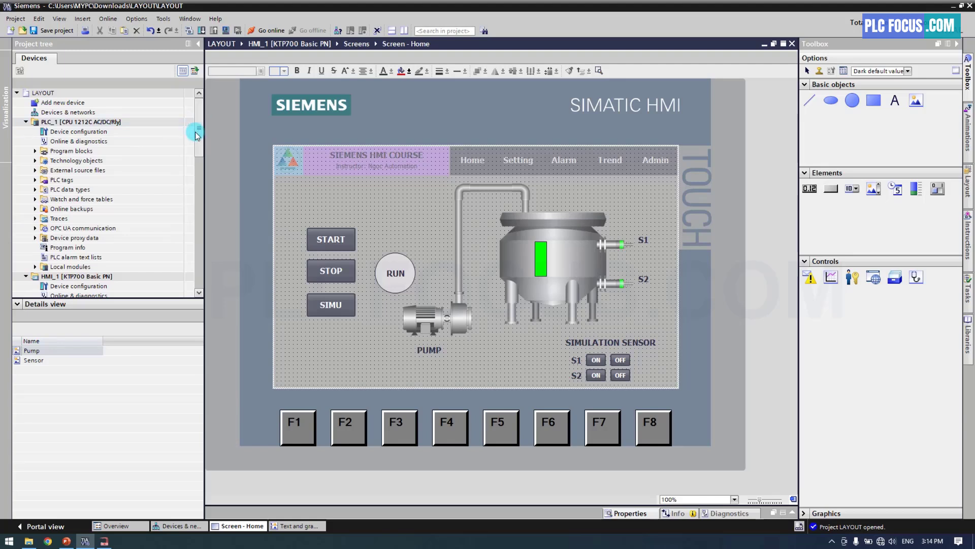
left_click(35, 180)
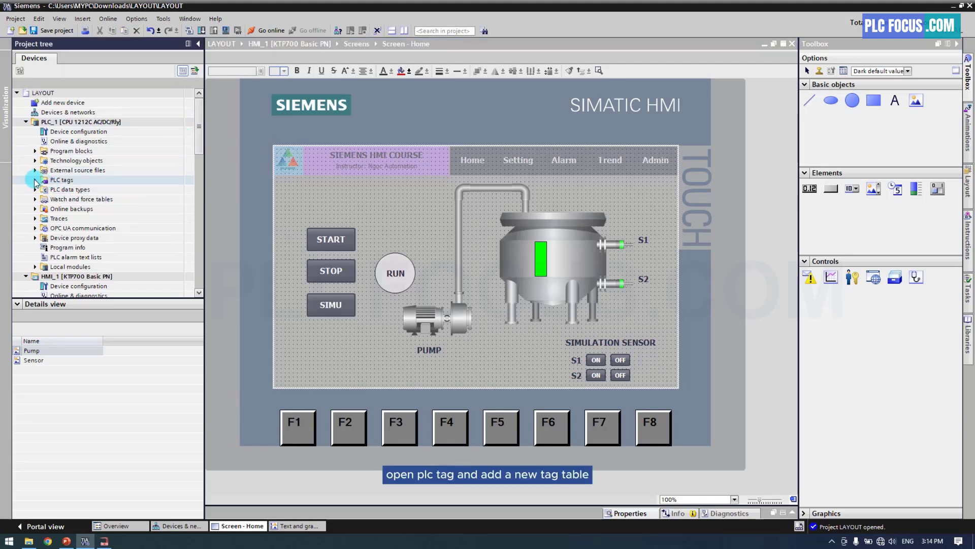
double_click(79, 200)
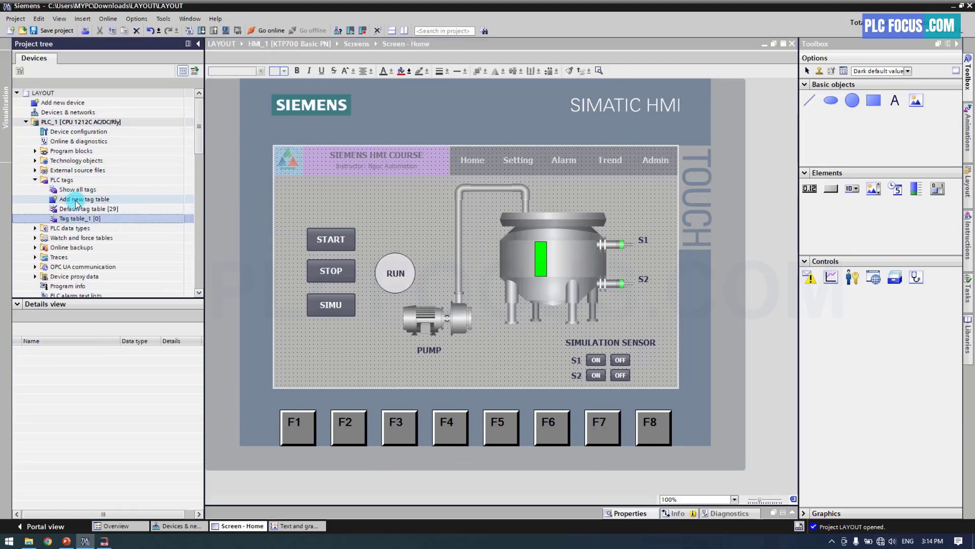
left_click(75, 219)
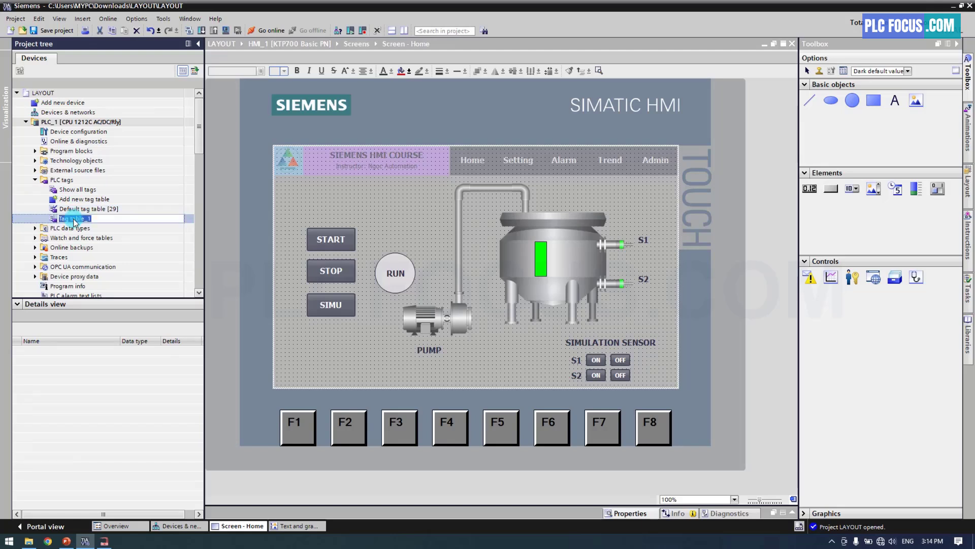
type("TANK CONTROL")
key("Return")
double_click(74, 218)
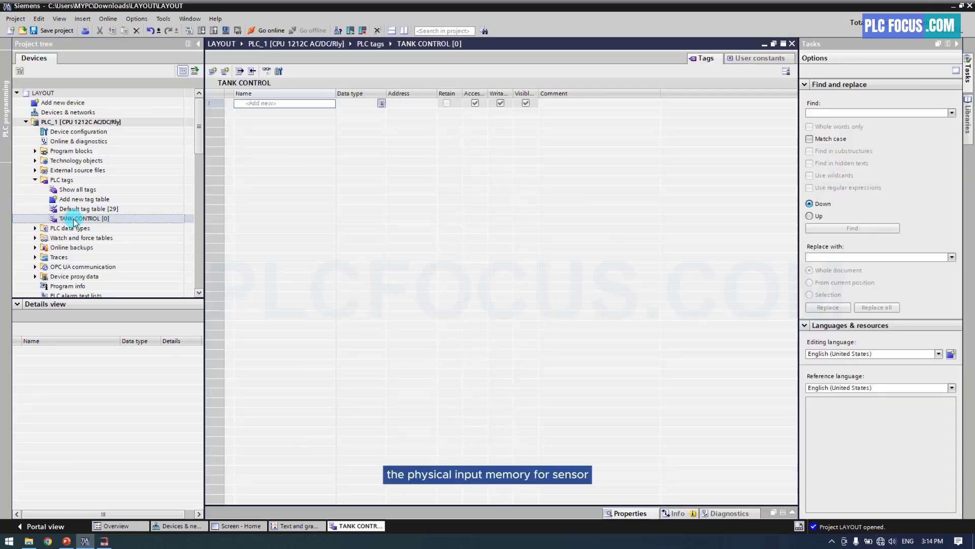
Step: Add a Bool tag named I_S1 at address %I0.0 to the TANK CONTROL table
left_click(276, 105)
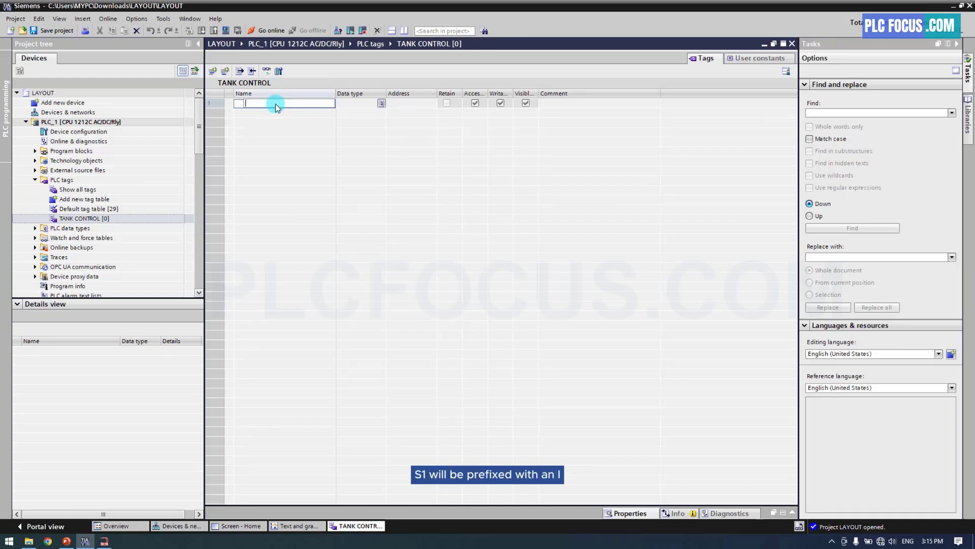
type("I")
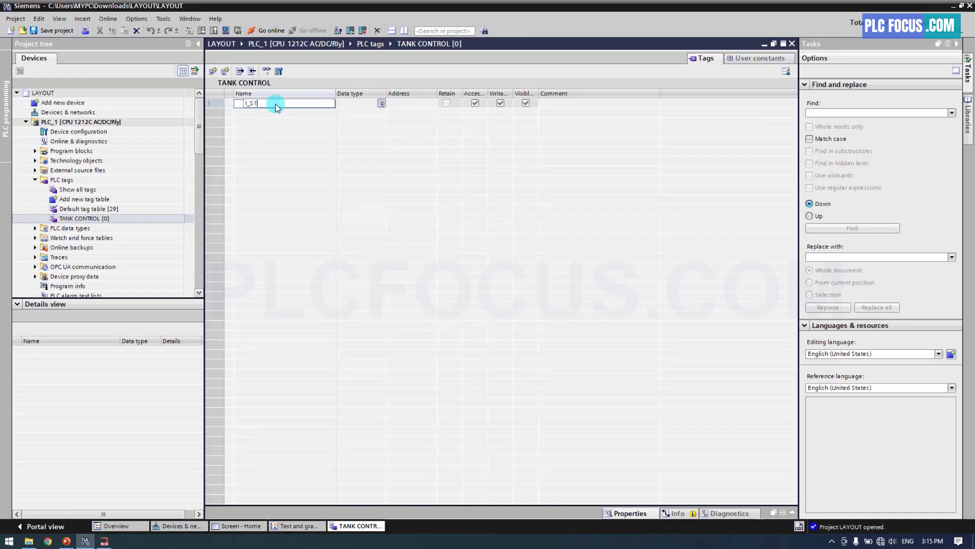
type("_S1")
key("Return")
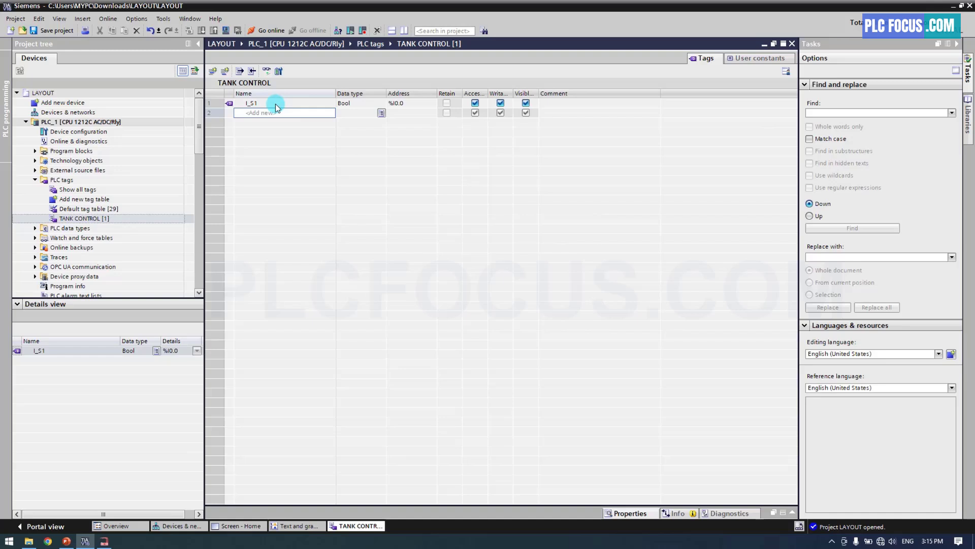
left_click(403, 104)
Step: Add a Bool tag named I_S2 at address %I0.1 on the table's second row
left_click(283, 111)
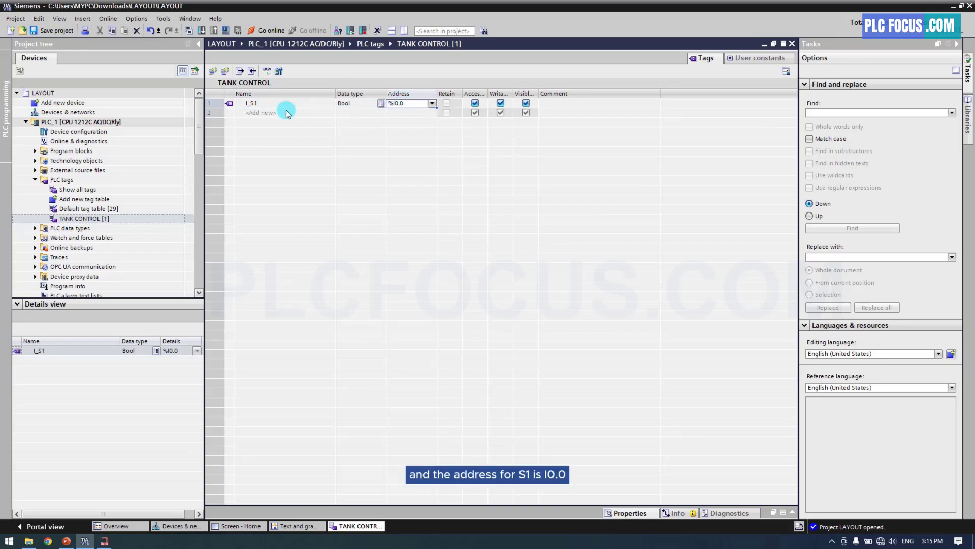
type("I")
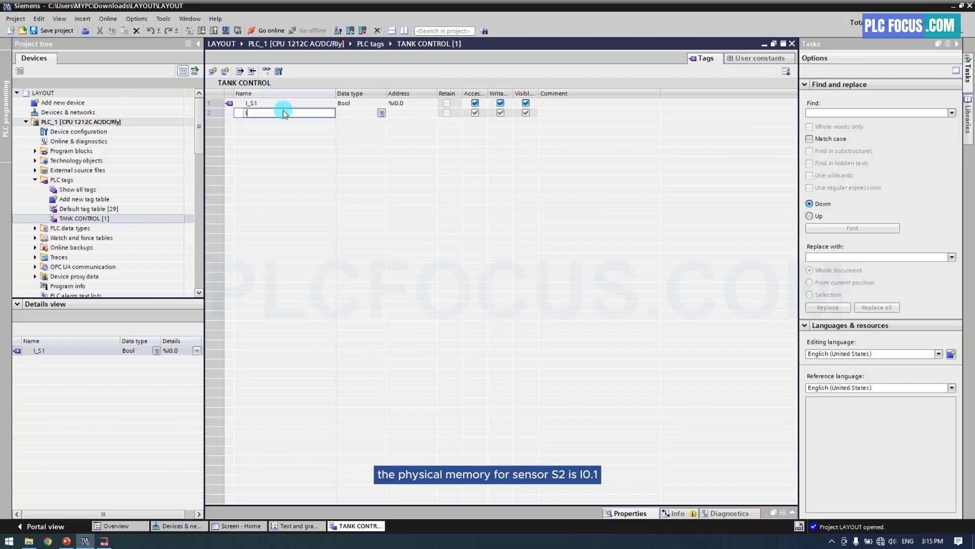
type("_S2")
key("Return")
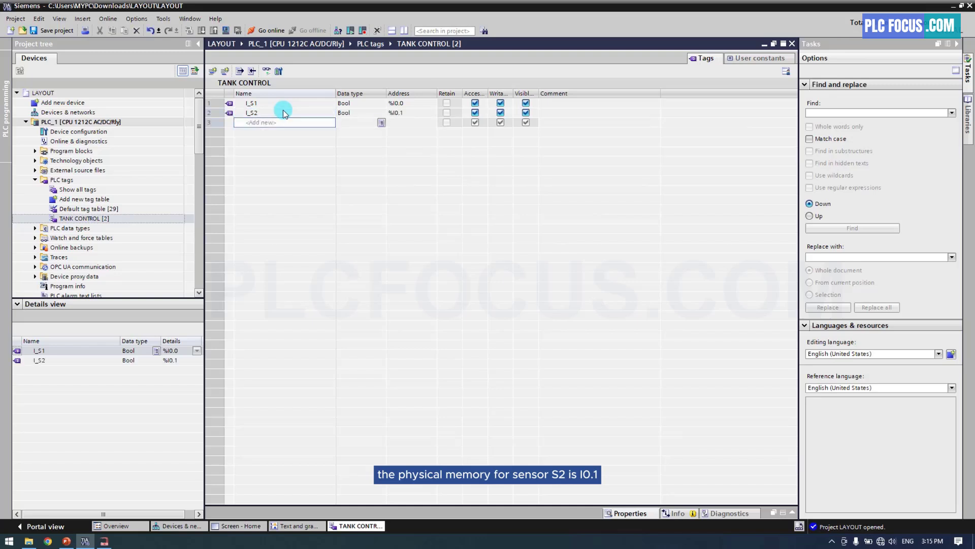
left_click(405, 113)
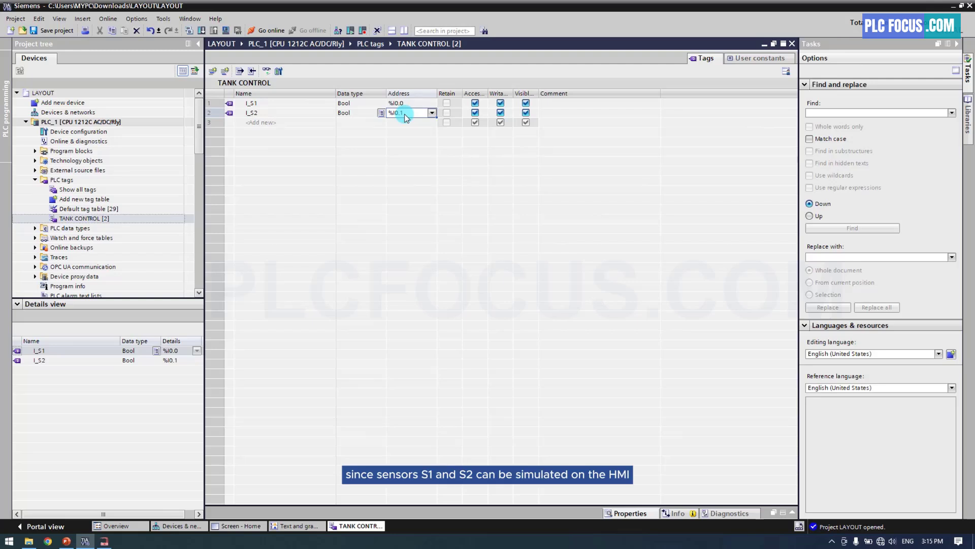
Step: Add a Bool tag named HMI_S1 on the third row of the TANK CONTROL table and set its address to %M10.0
left_click(254, 123)
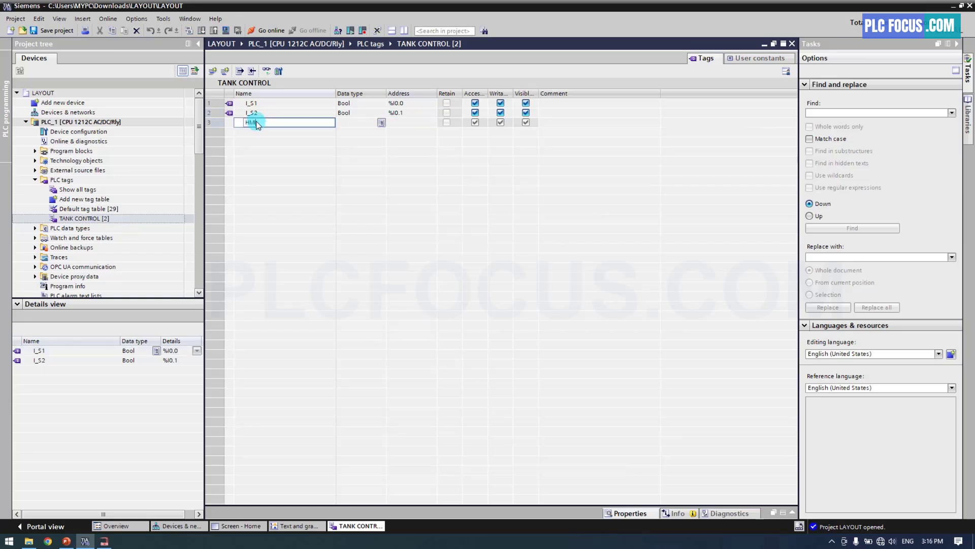
key("Return")
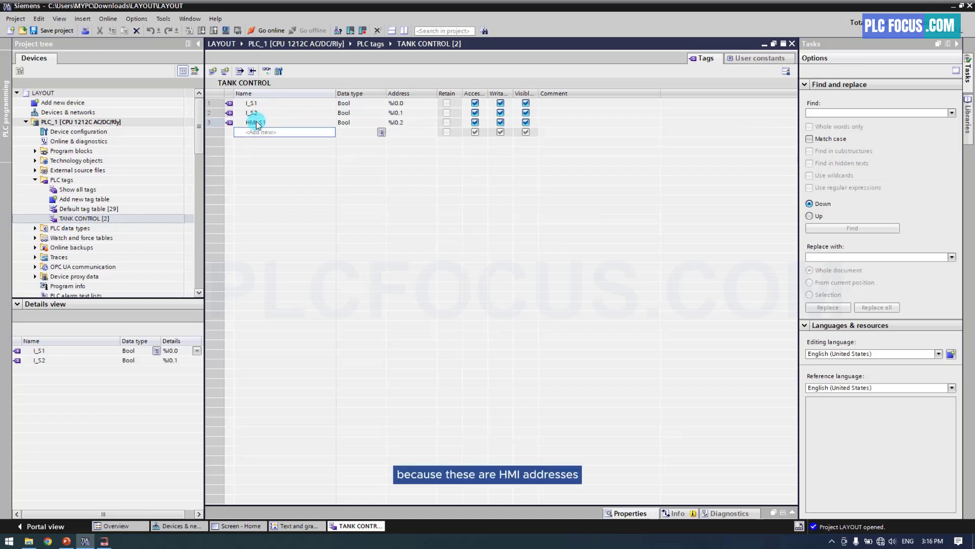
left_click(257, 124)
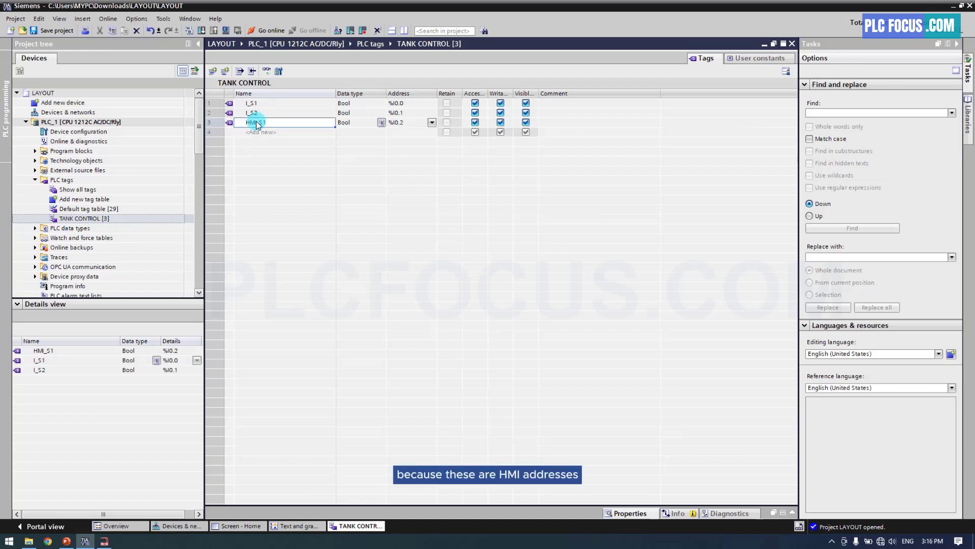
left_click(398, 123)
type("M1")
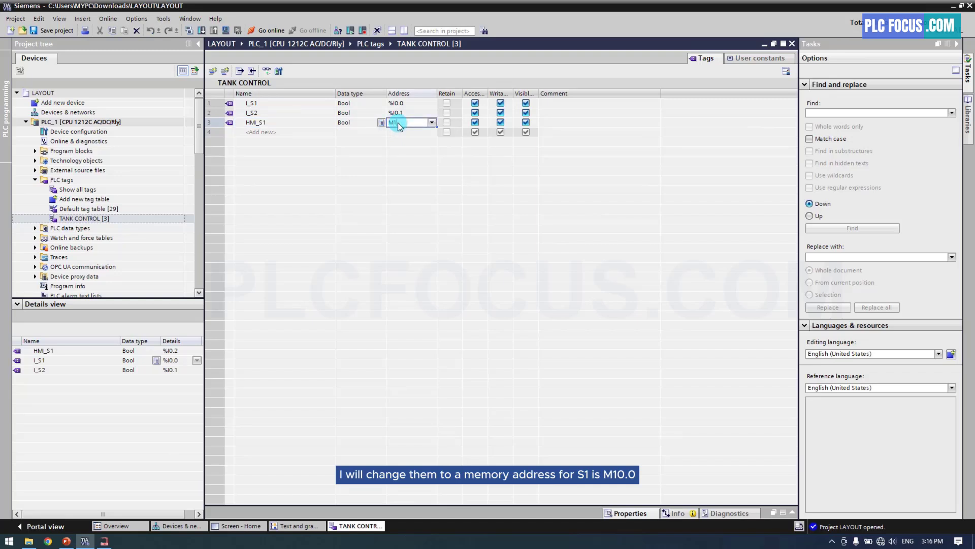
type("0.0")
key("Return")
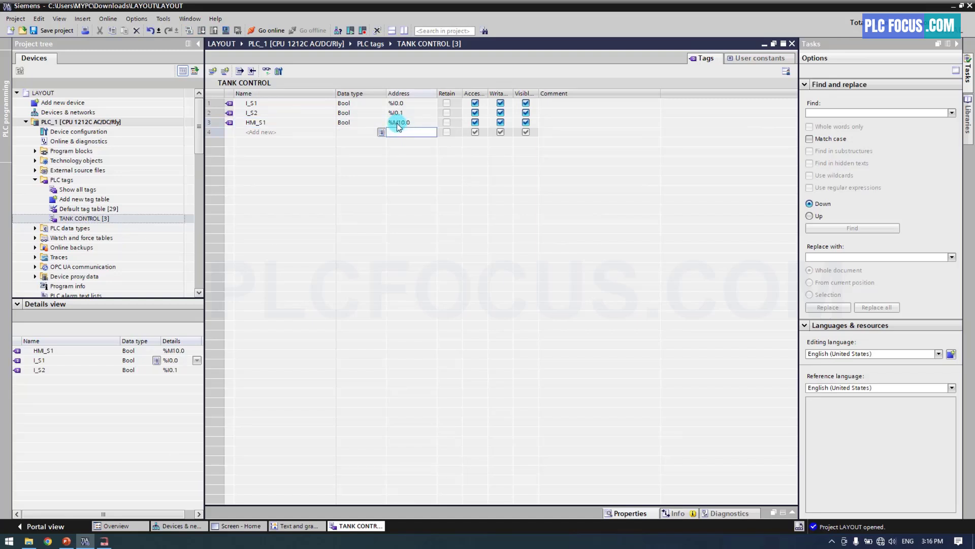
Step: Add a Bool tag named HMI_S2 at address %M10.1 on the table's fourth row
left_click(273, 131)
type("H")
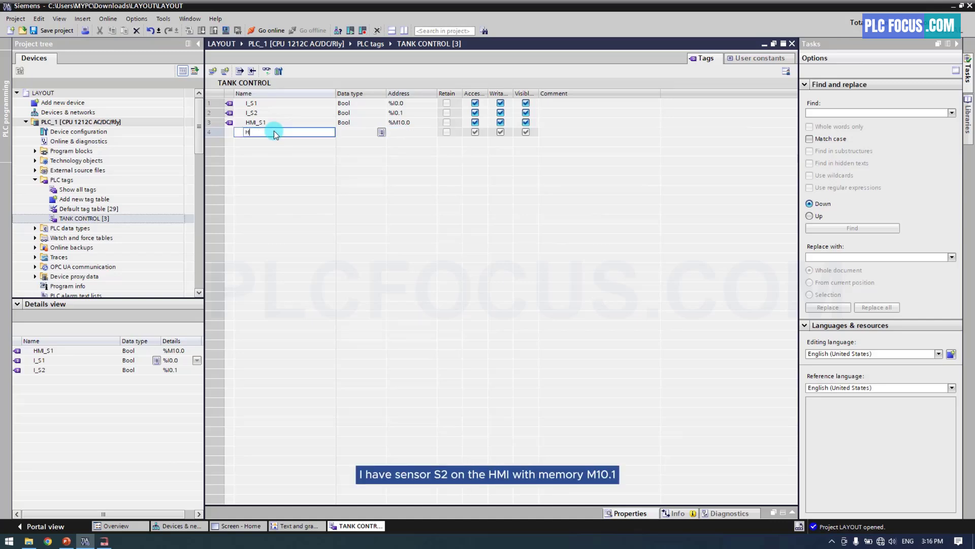
type("MI_S2")
key("Return")
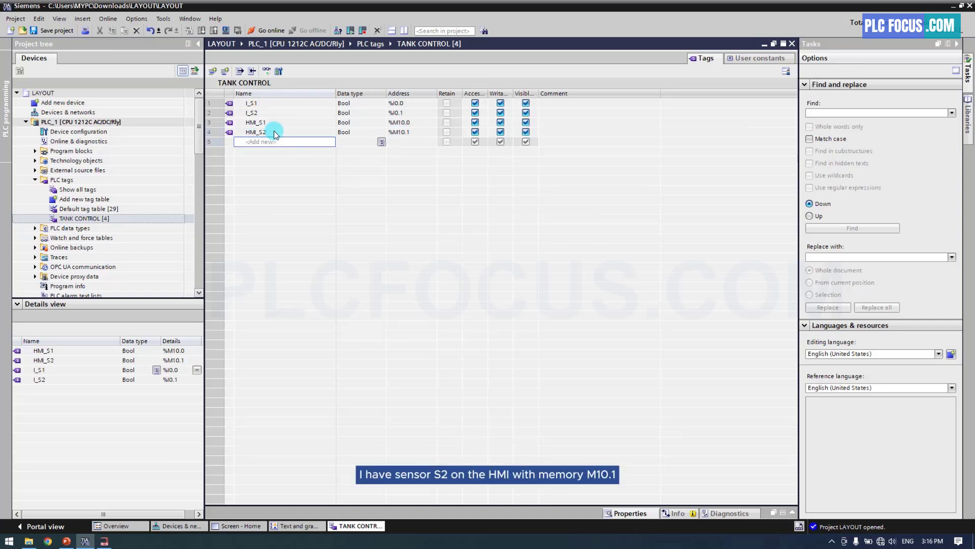
left_click(399, 132)
Step: Add the Bool tags HMI_START at %M10.2 and HMI_STOP at %M10.3 below HMI_S2
left_click(281, 142)
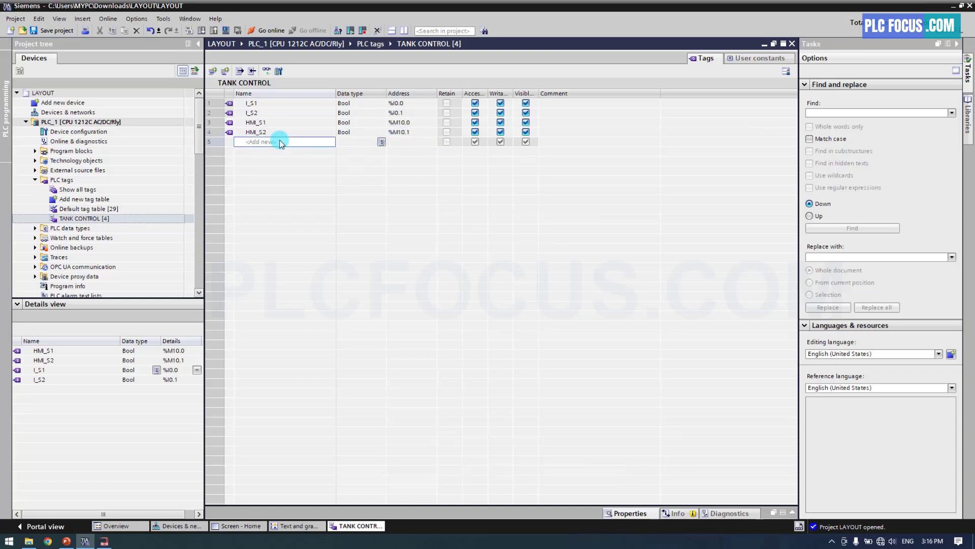
type("HMI_START")
key("Return")
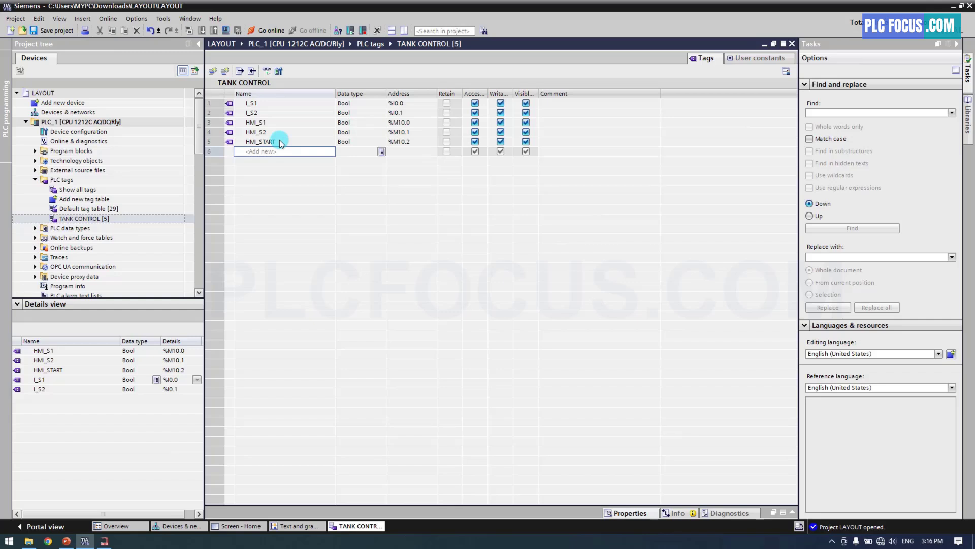
left_click(403, 142)
left_click(274, 151)
type("HMI_STOP")
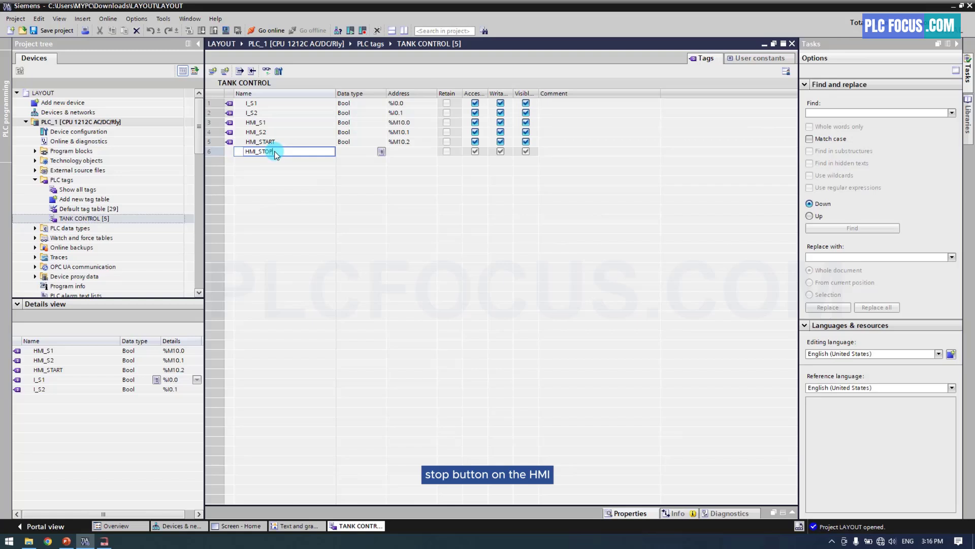
key("Return")
left_click(399, 151)
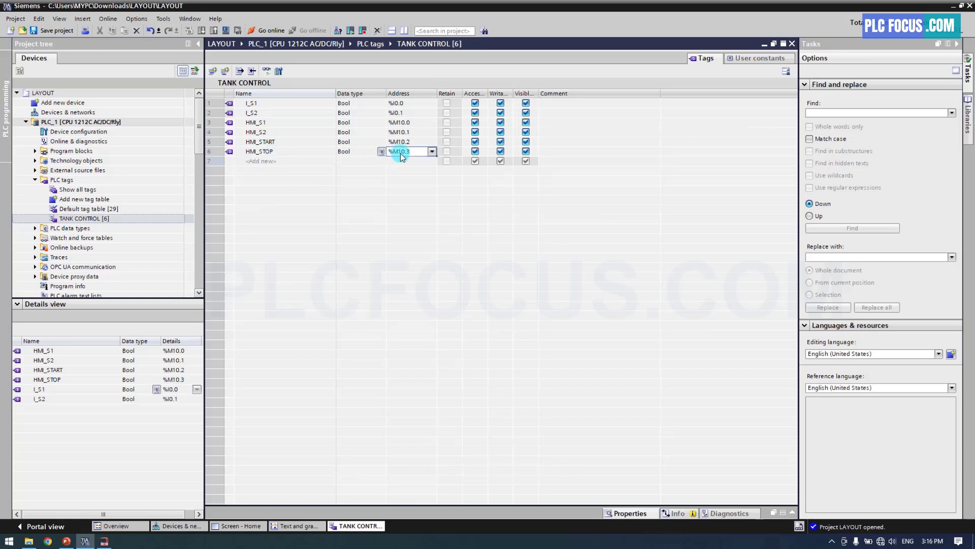
Step: Add a Bool tag named HMI_SIMULATION at address %M10.4 below HMI_STOP
left_click(266, 162)
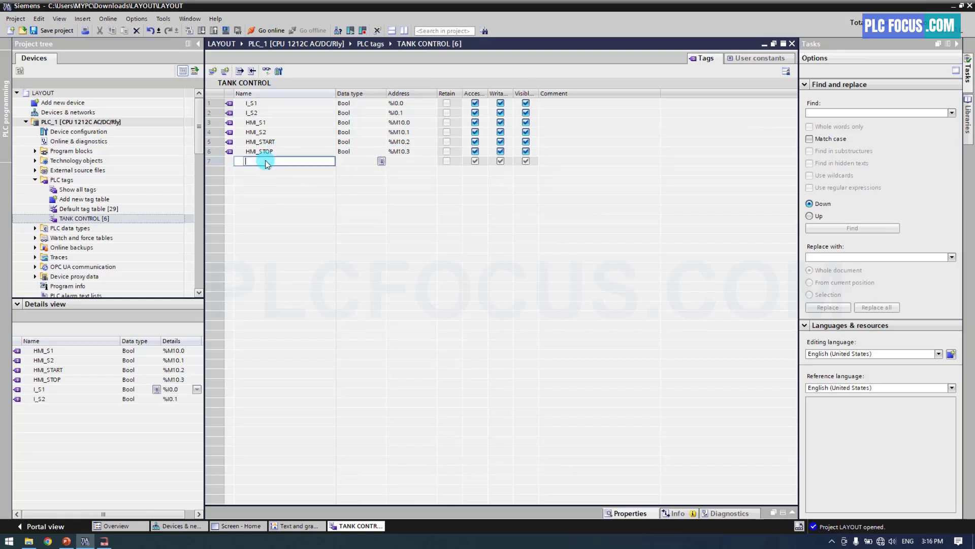
type("HMI_SIMULATION")
key("Return")
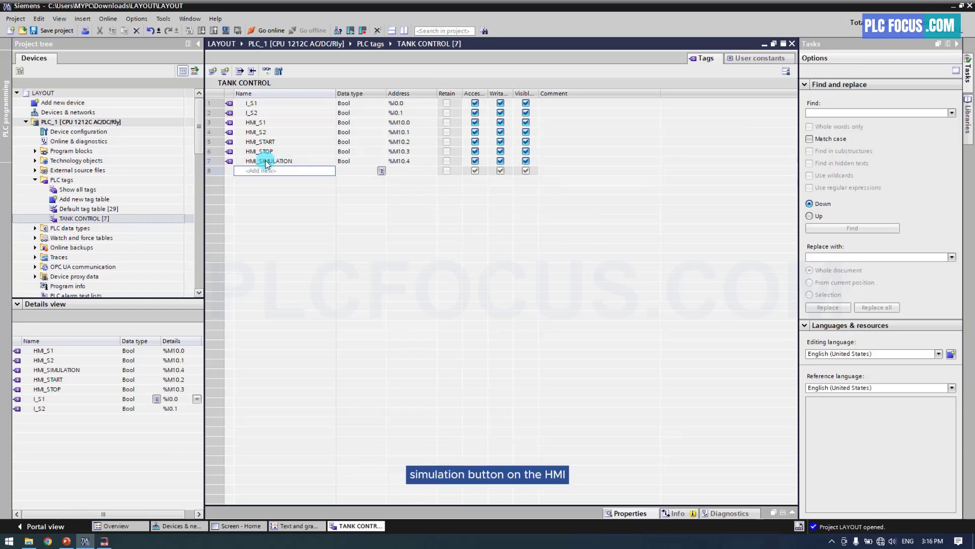
left_click(266, 161)
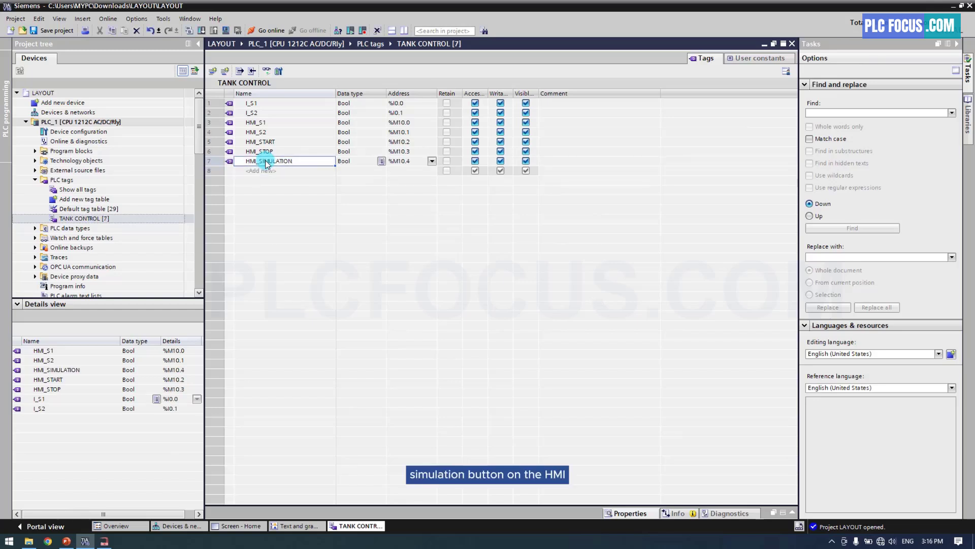
left_click(407, 162)
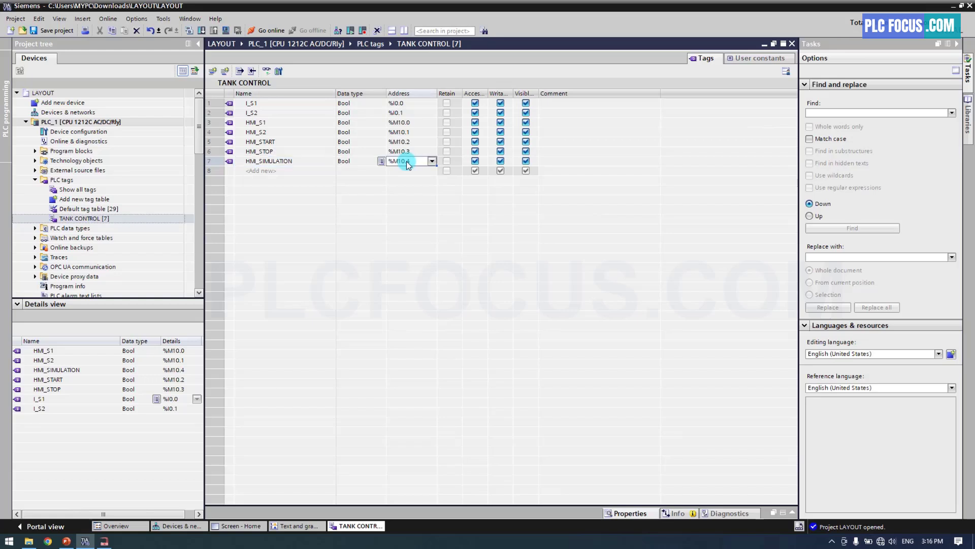
Step: Add a Bool tag named Q_RUN on the eighth row and set its address to %Q0.0
left_click(285, 172)
type("Q")
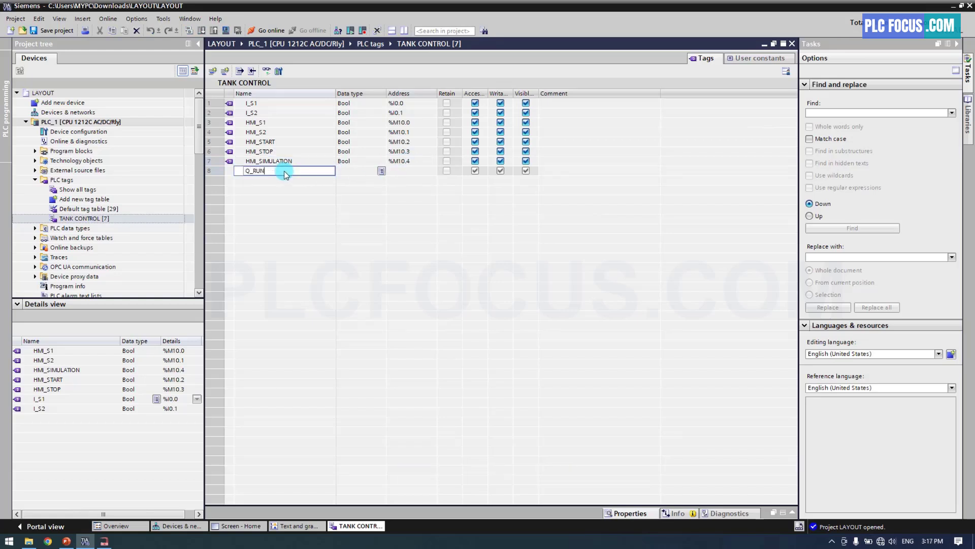
type("_RUN")
key("Return")
left_click(285, 172)
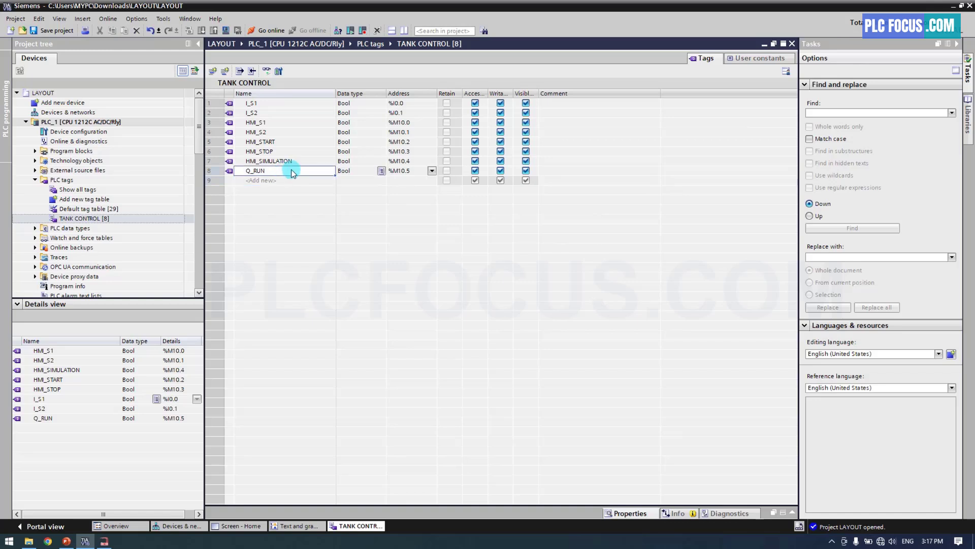
left_click(407, 171)
type("Q0.0")
key("Return")
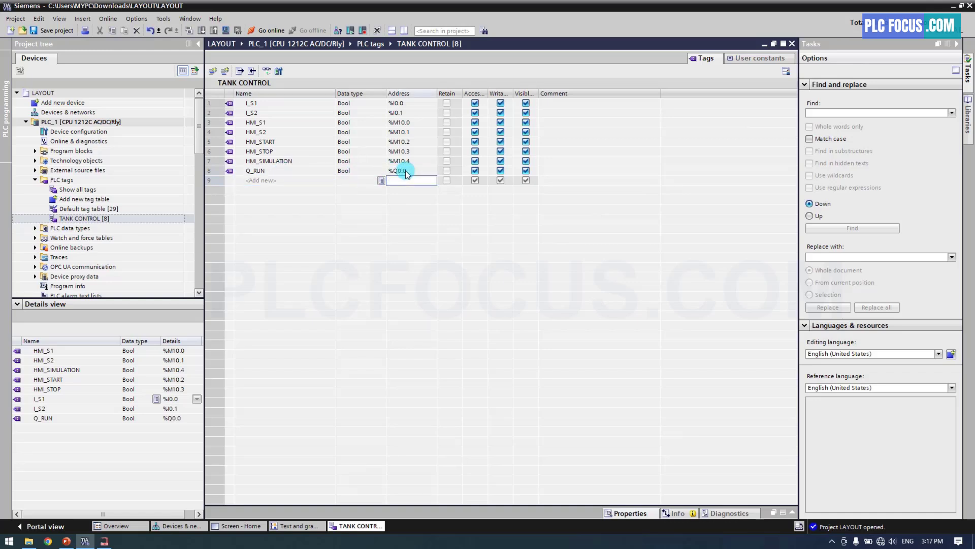
Step: Add a Bool tag named Q_PUMP at address %Q0.1 below Q_RUN
left_click(280, 182)
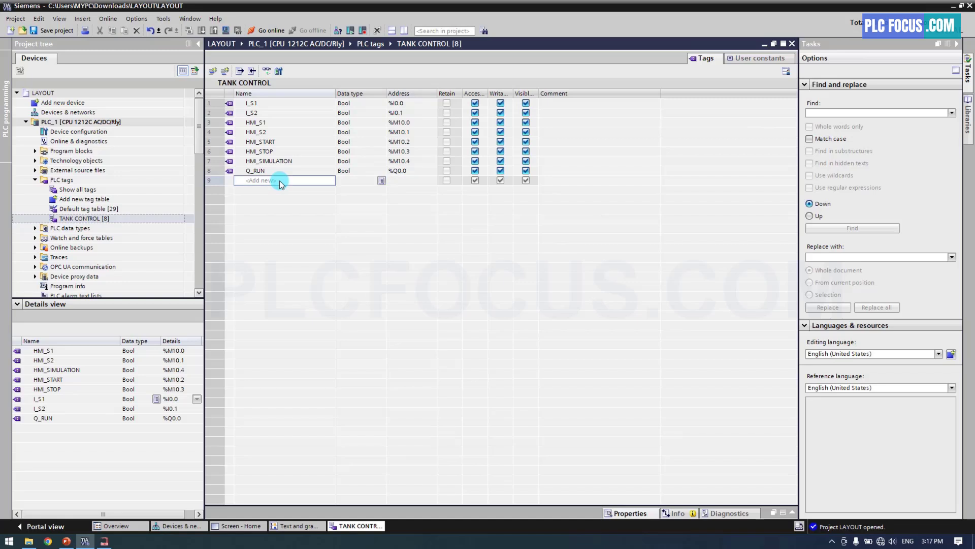
type("Q_PU")
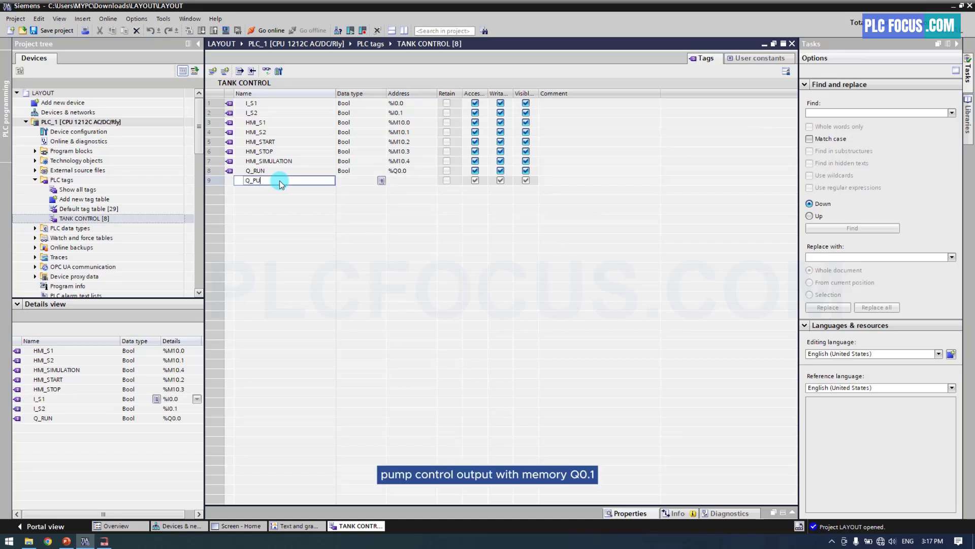
type("MP")
key("Return")
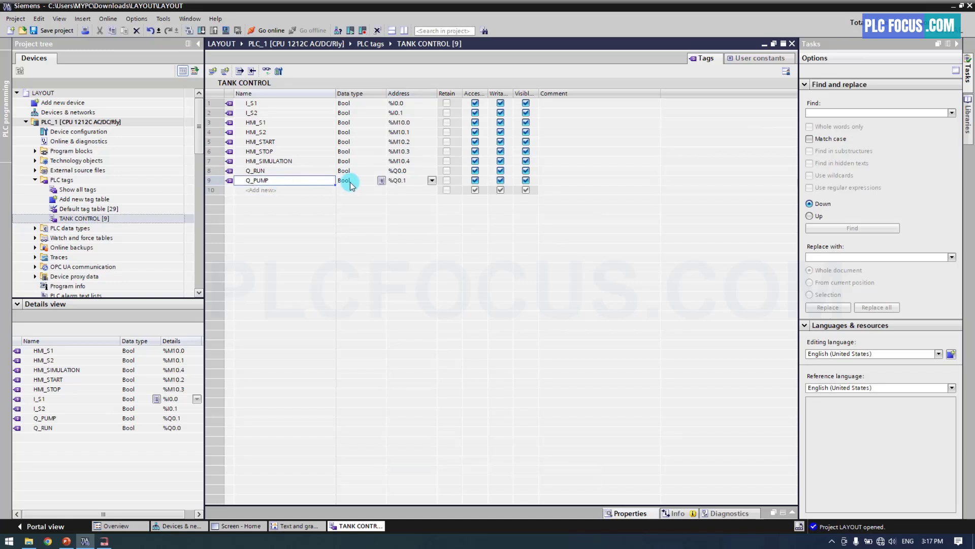
left_click(402, 181)
key("alt")
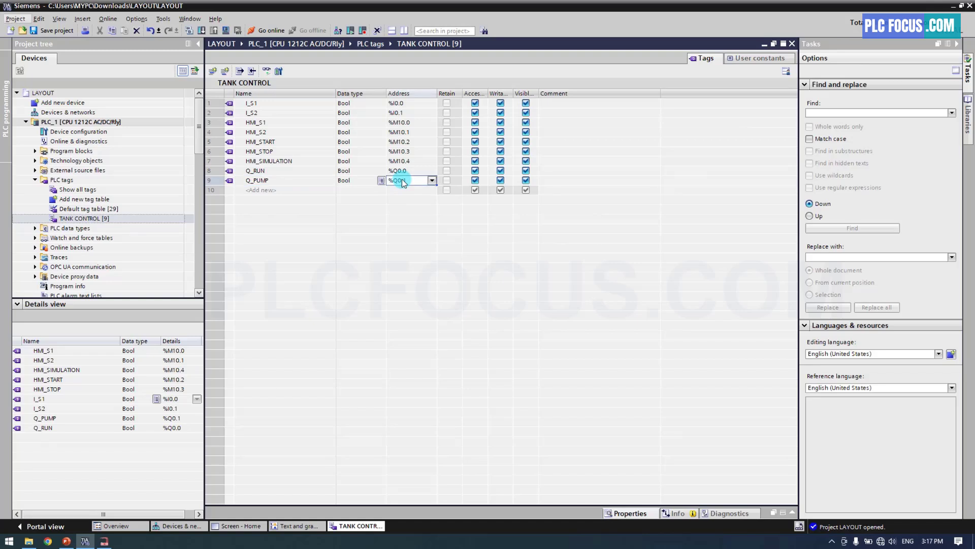
Step: Enter the comments "Sensor S1 (input)" for tag I_S1 and "Sensor S2 (input)" for tag I_S2
left_click(561, 103)
type("Sensor S1 (input")
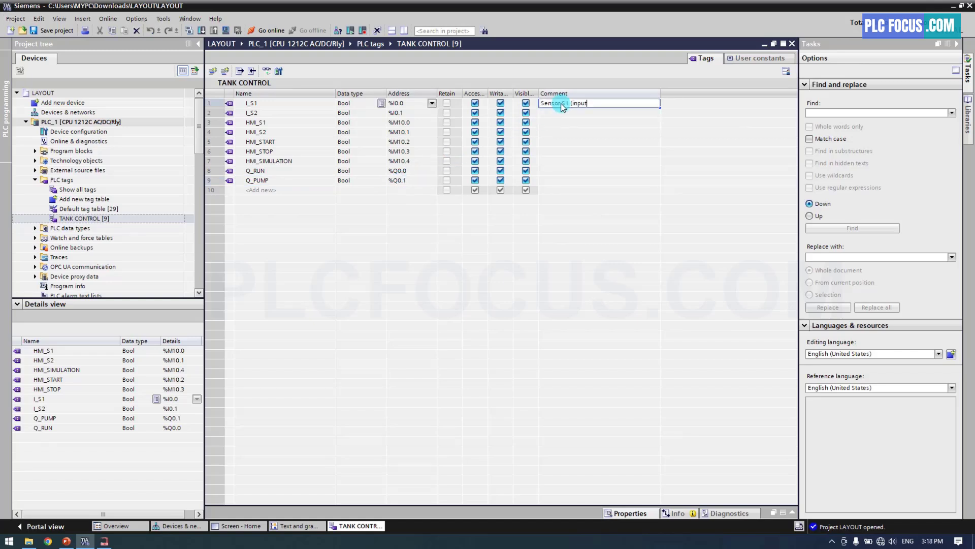
type(")")
key("Return")
type("Sensor S2 (input)")
key("Return")
Step: Comment tag HMI_S1 as "Sensor S1 (Simulation on HMI)" and tag HMI_S2 as "Sensor S2 (Simulation on HMI)"
type("Sensor S1 (Simulation on HMI)")
key("Return")
type("Sensor S2 (")
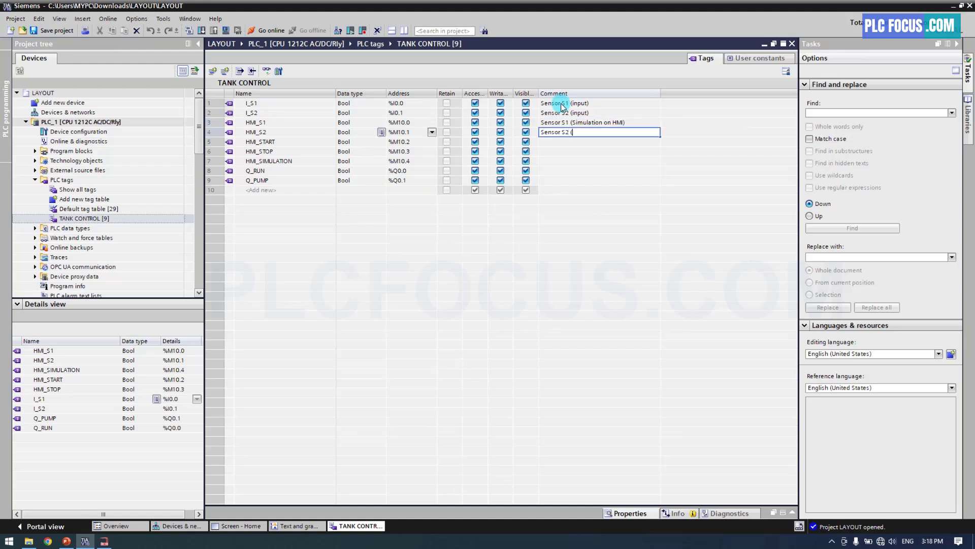
type("Simulation on HMI)")
key("Return")
Step: Comment HMI_START as "Start button", HMI_STOP as "Stop button" and HMI_SIMULATION as "Simulation button"
type("Start button")
key("Return")
type("Stop button")
key("Return")
type("Simulation button")
key("Return")
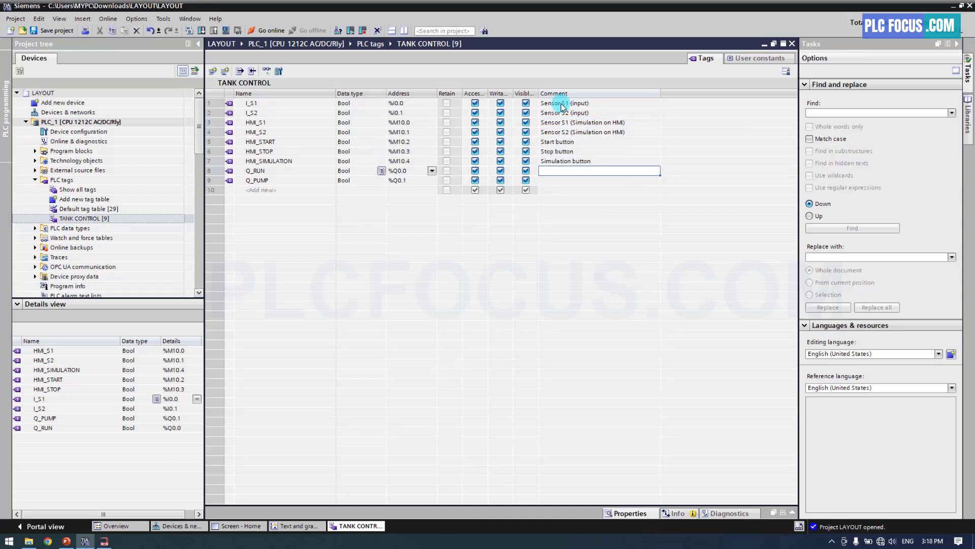
Step: Enter the comments "Output control lamp" for tag Q_RUN and "Output control Pump" for tag Q_PUMP
type("Output control lamp")
key("Return")
type("Output control Pump")
key("Return")
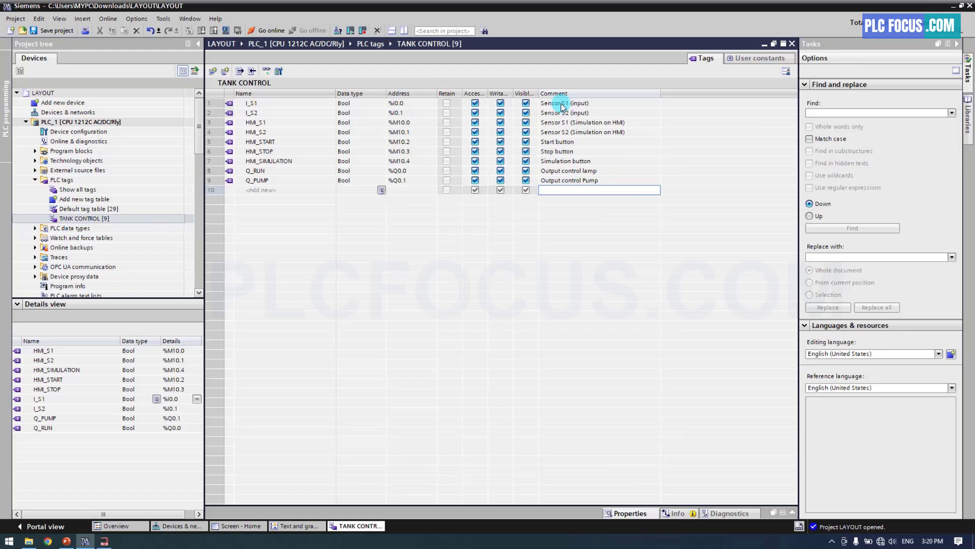
Step: Add a Bool tag named S1 on the tenth row and set its address to %M11.0
left_click(271, 191)
type("S")
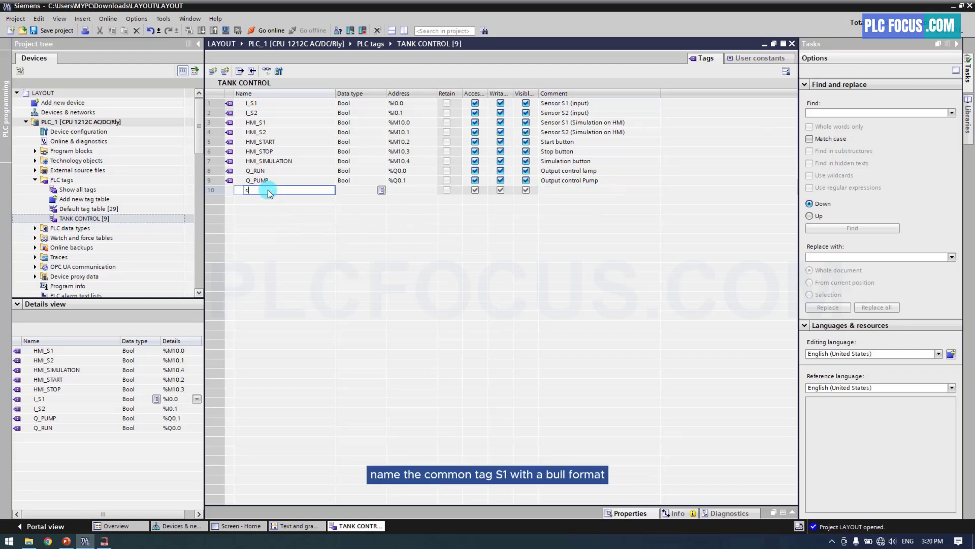
type("1")
key("Return")
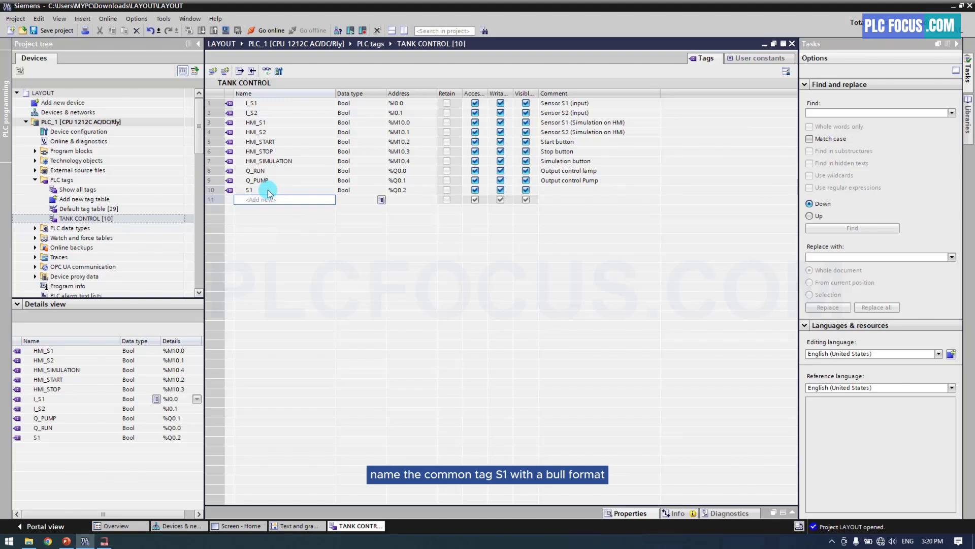
left_click(344, 190)
left_click(397, 190)
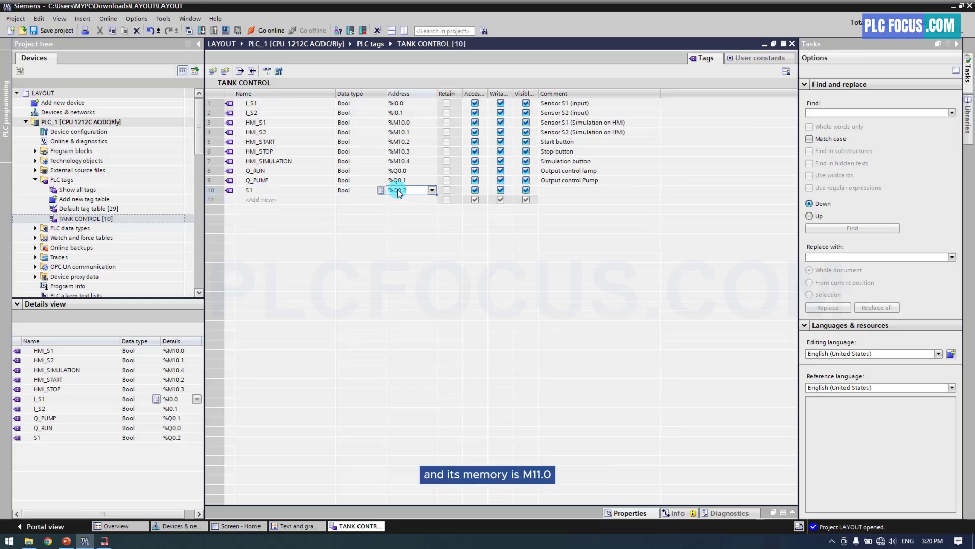
type("M11.0")
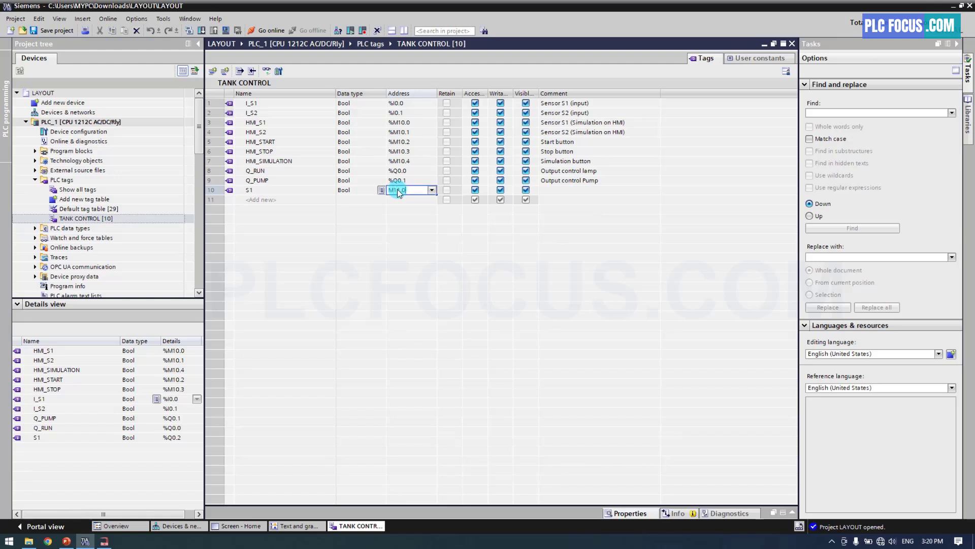
key("Return")
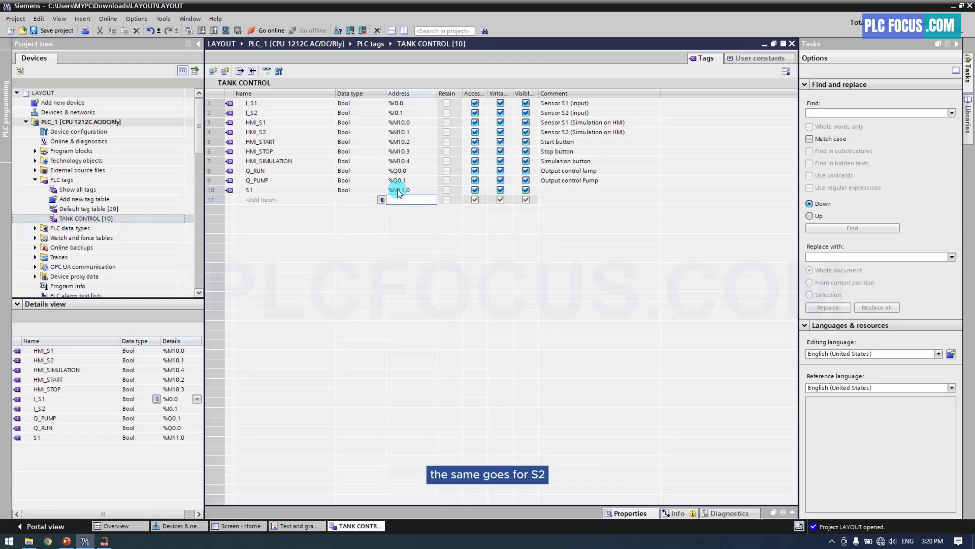
Step: Add a Bool tag named S2 at address %M11.1 below S1
left_click(291, 202)
type("S2")
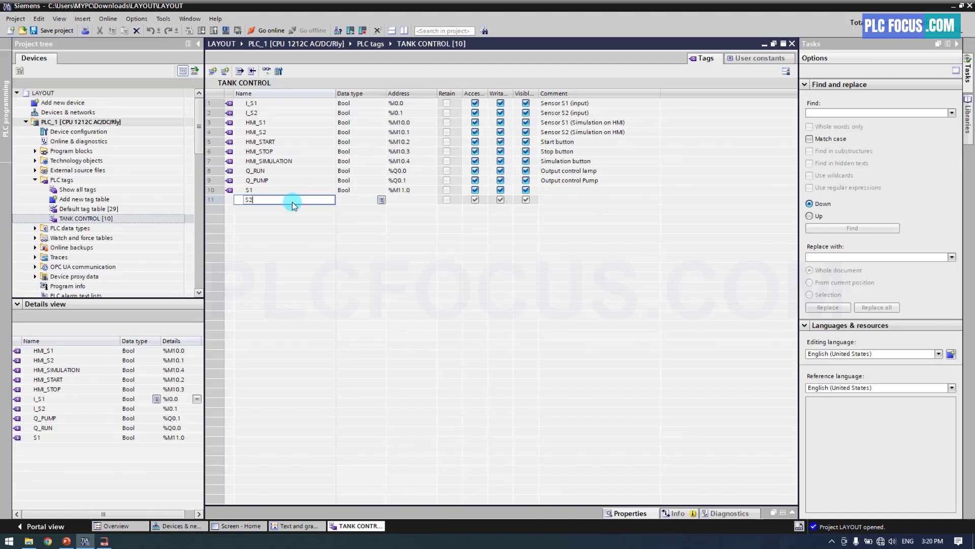
key("Return")
left_click(392, 201)
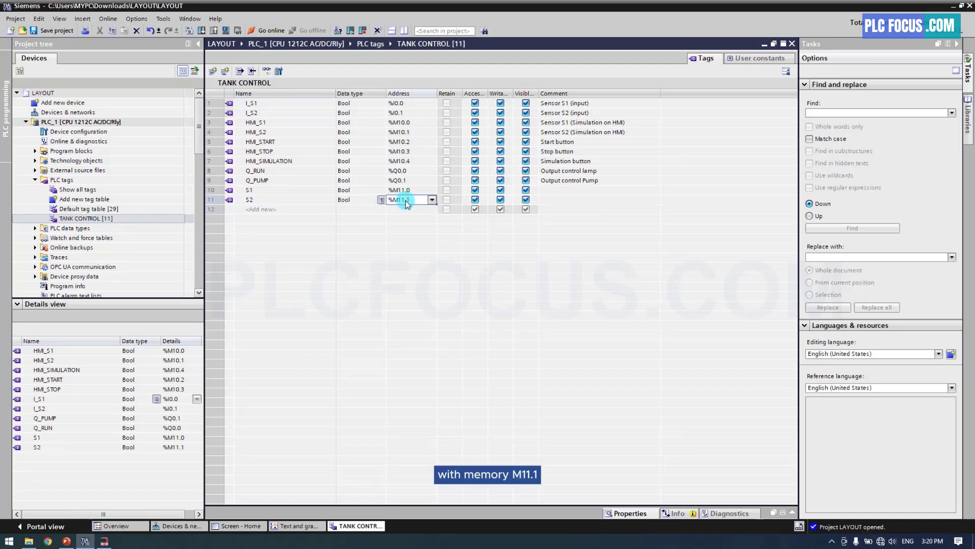
Step: Enter the comment "Sensor S1 (from input and simulation on HMI)" for tag S1
left_click(560, 192)
type("Senso")
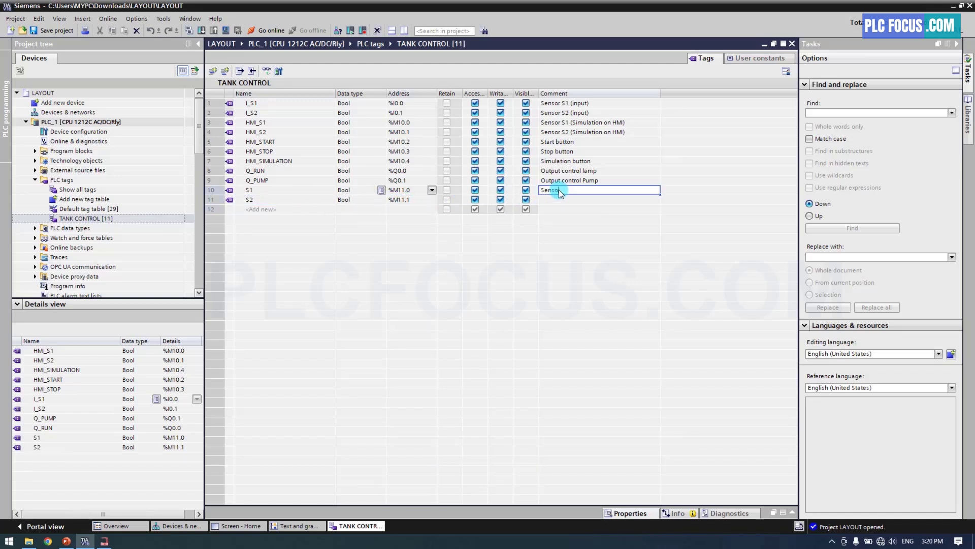
type("r S1 (from input and simulation on HMI)")
key("Return")
Step: Comment tag S2 as "Sensor S2 (from input and simulation on HMI)" and widen the Comment column to fit the text
type("Sensor S2 (from input and simulation on HMI)")
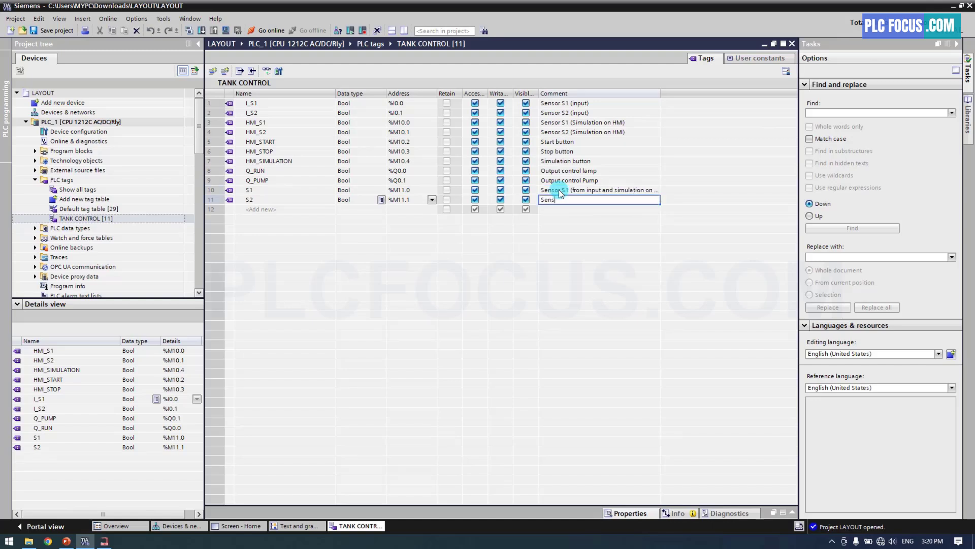
key("Return")
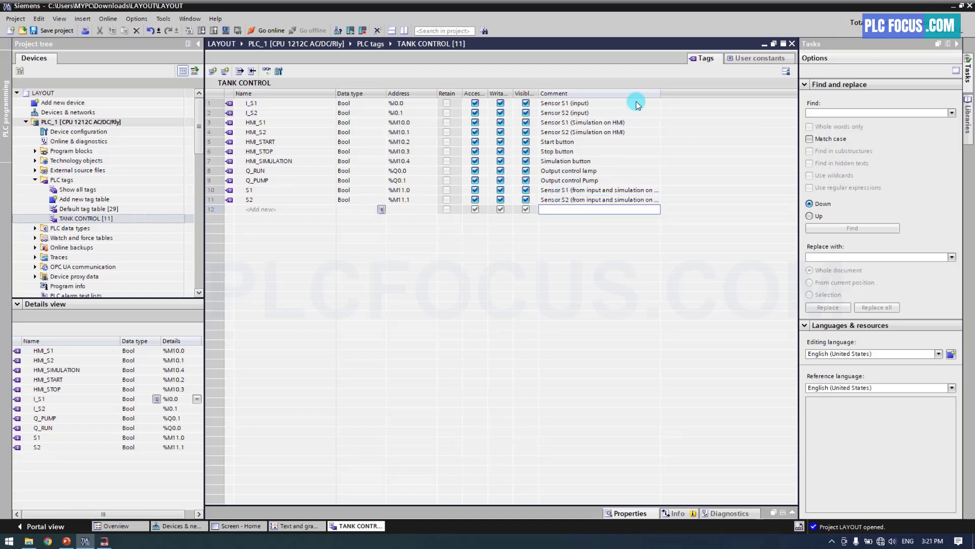
left_click_drag(661, 96, 682, 98)
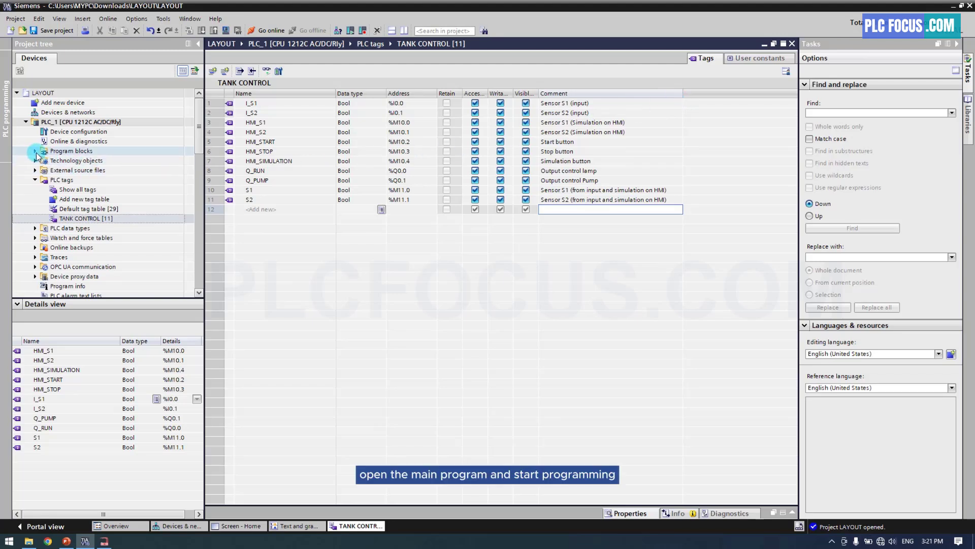
Step: Open the Main [OB1] program block and title Network 1 "Sensor signal (from input and simulation on HMI)"
double_click(66, 151)
double_click(64, 170)
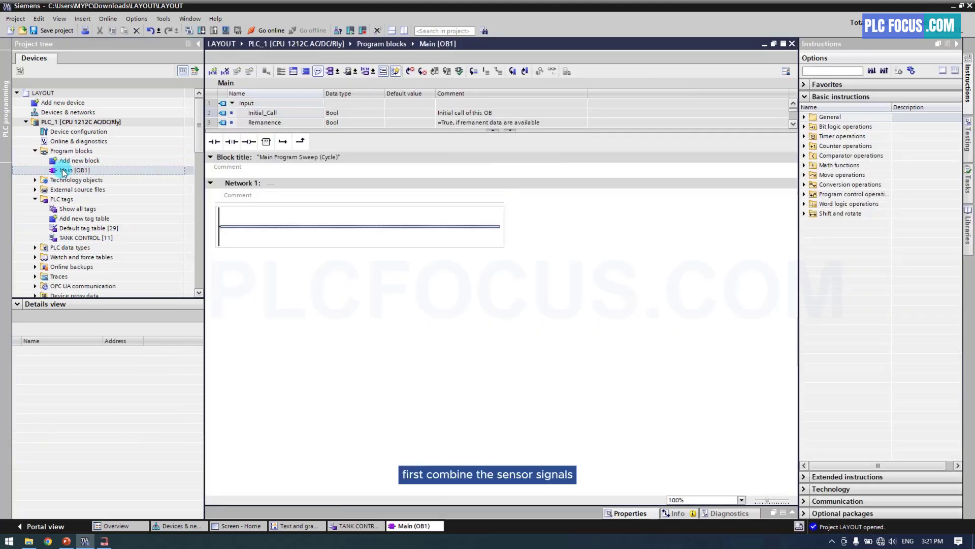
left_click(281, 185)
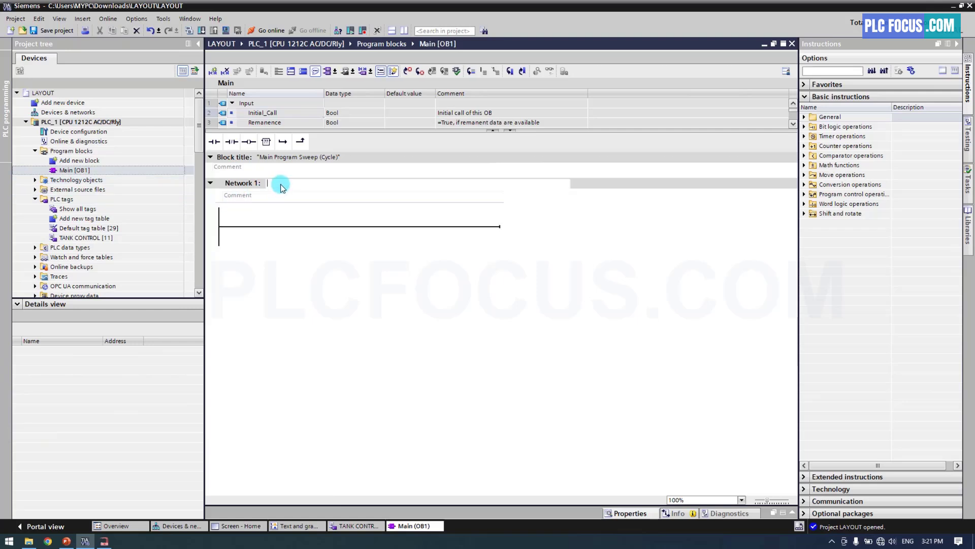
type("Sensor signal (fron input and simulation on HMI)")
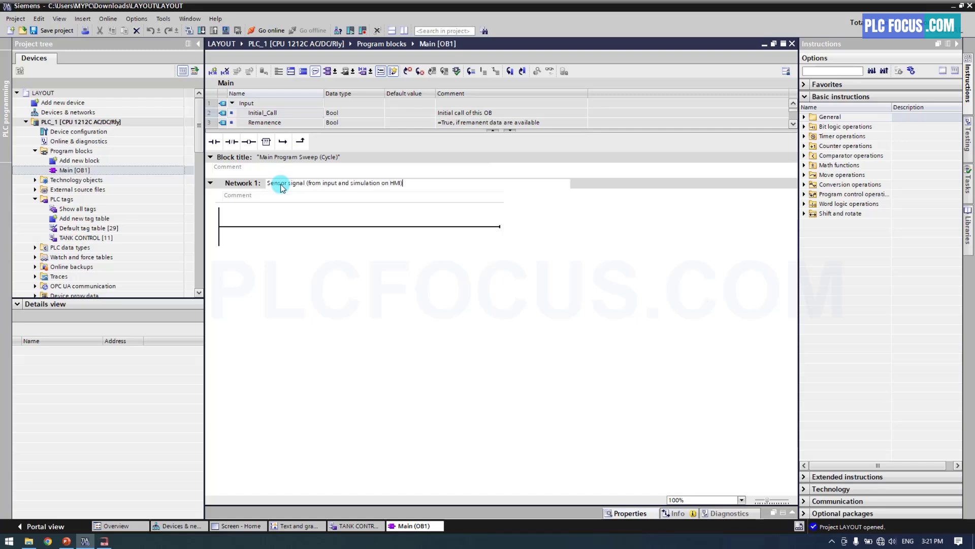
Step: Build Network 1 with two parallel normally open contacts feeding an output coil
left_click(253, 222)
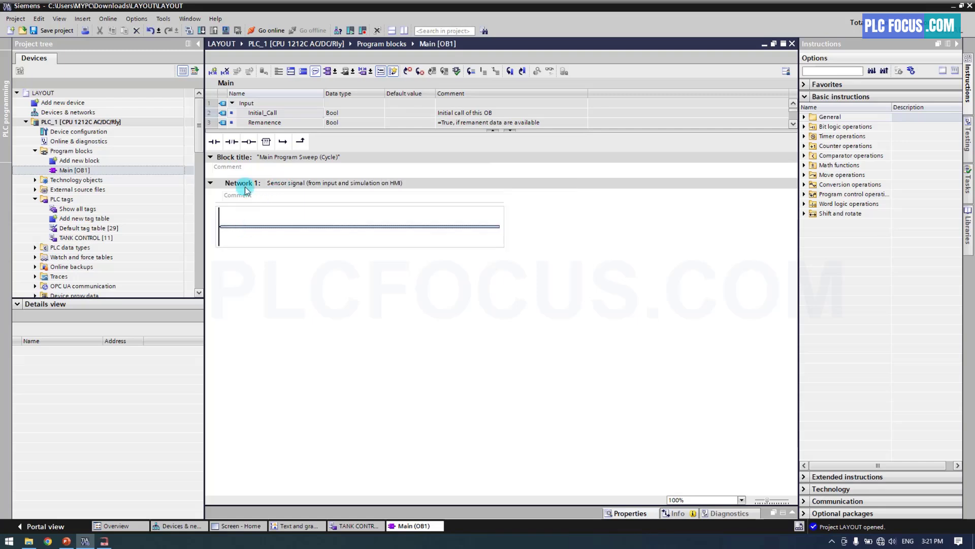
left_click_drag(215, 142, 225, 223)
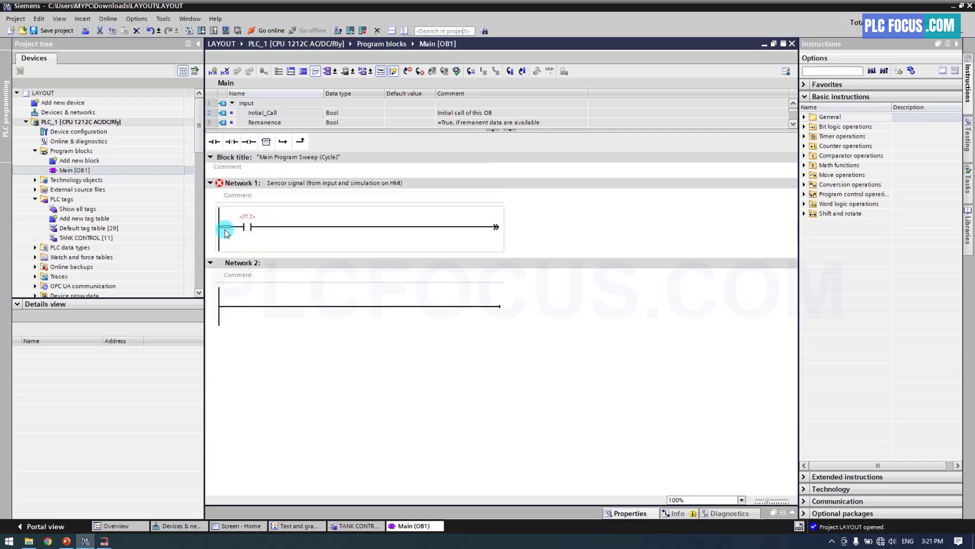
left_click(282, 142)
left_click(214, 142)
left_click_drag(268, 254, 280, 225)
left_click(301, 224)
left_click(249, 142)
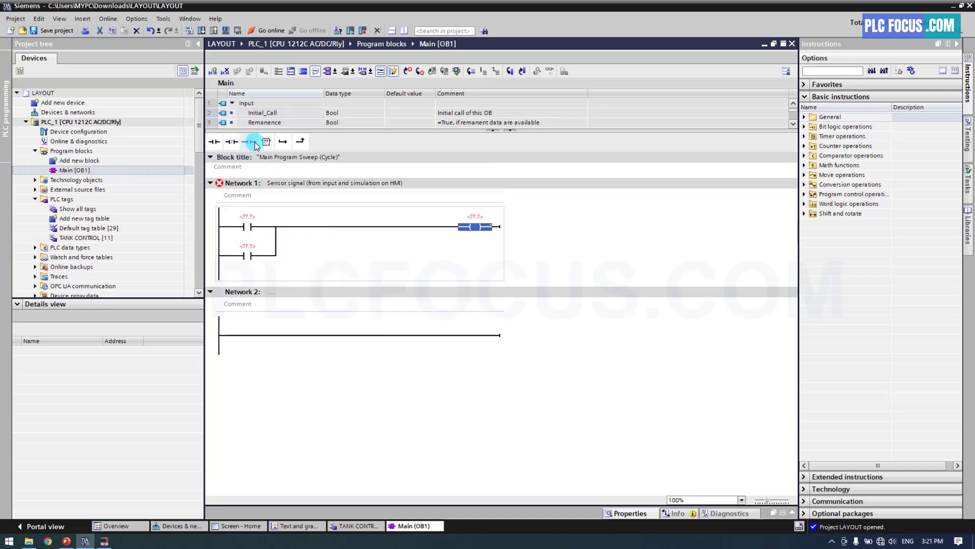
Step: Assign I_S1 to Network 1's upper contact, HMI_S1 to the lower contact and S1 to the coil
left_click(252, 218)
type("i")
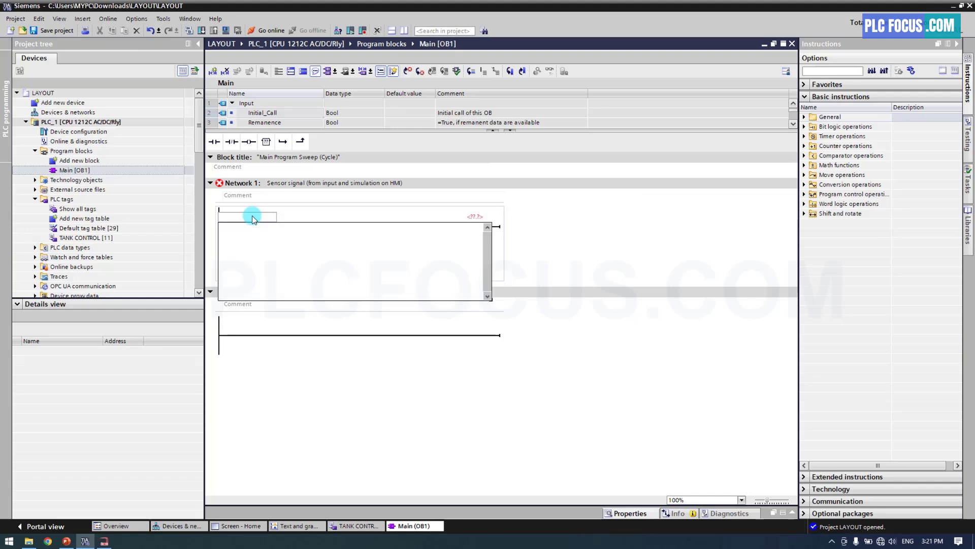
key("Down")
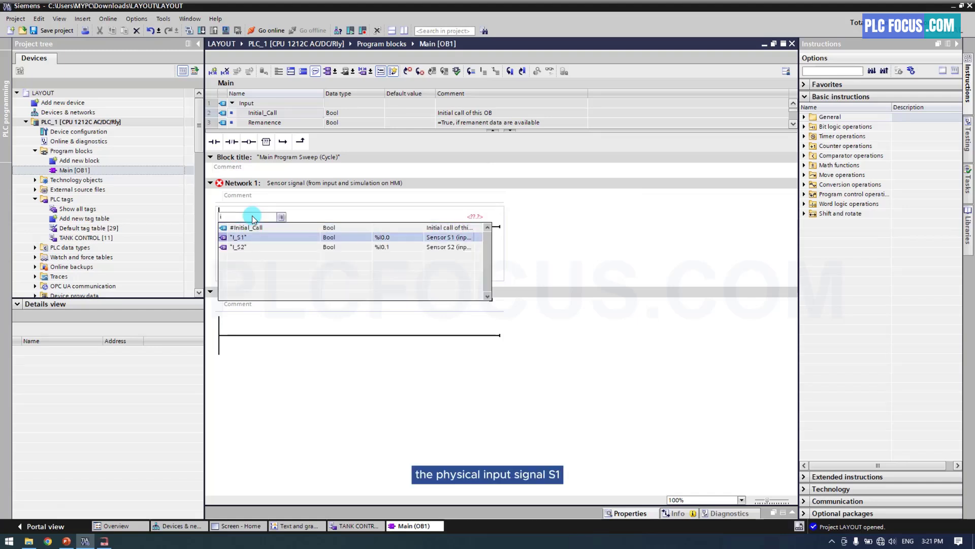
key("Return")
key("Return")
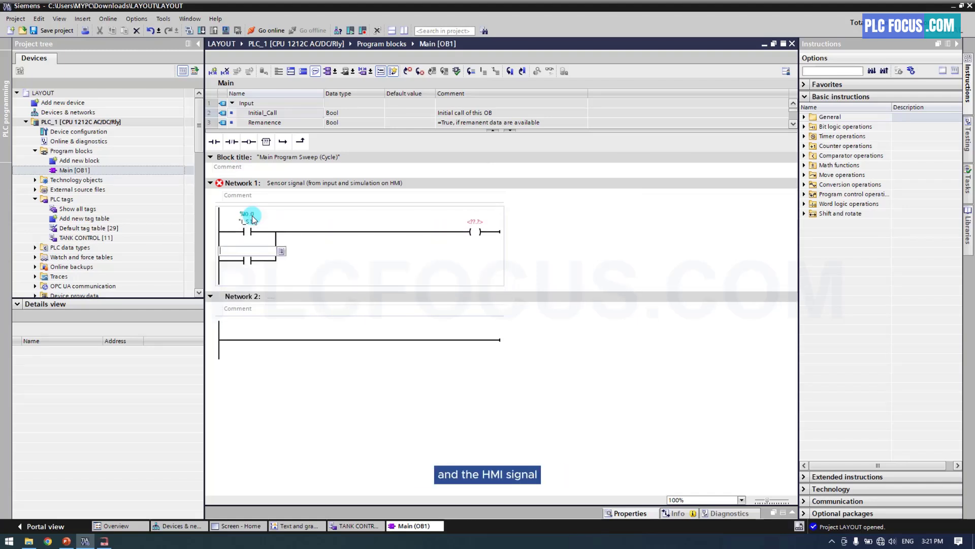
type("hm")
key("Return")
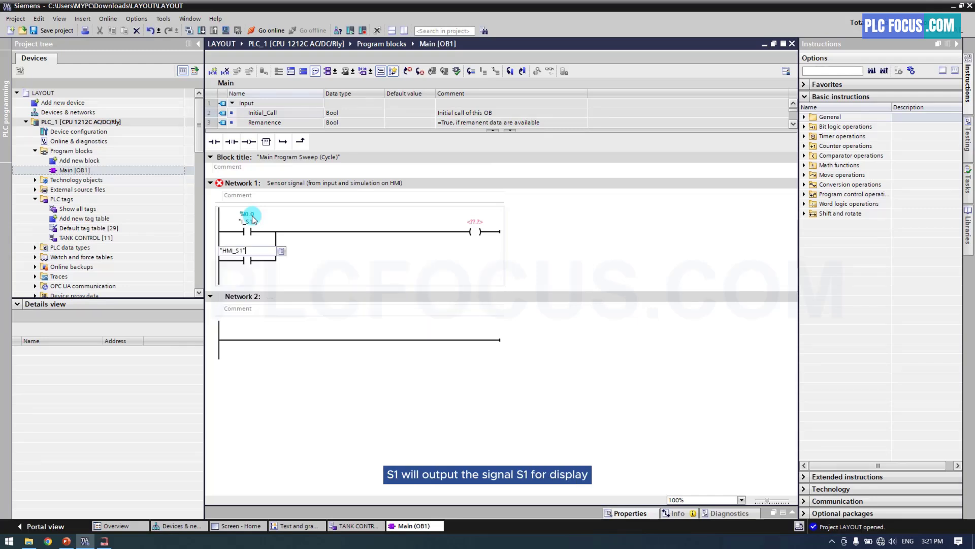
key("Return")
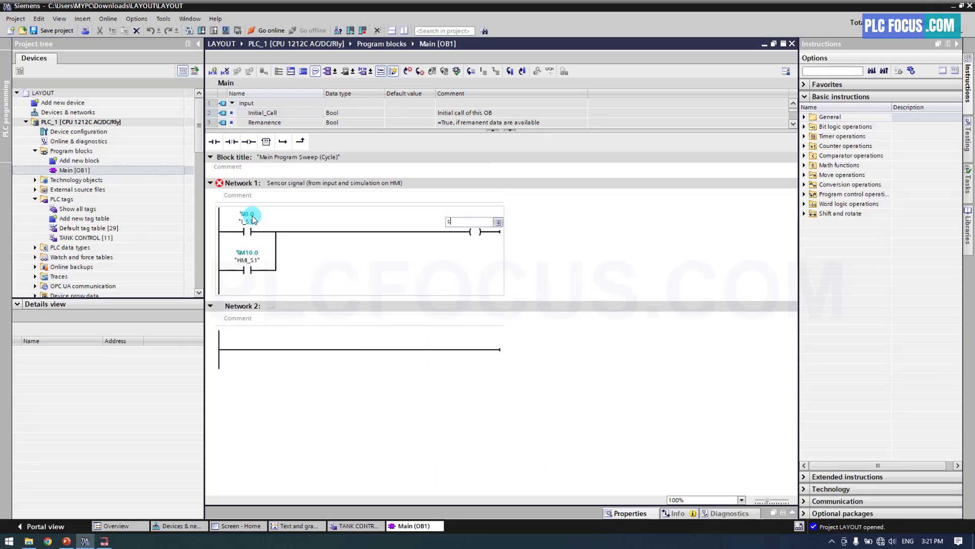
type("s")
key("Return")
key("Return")
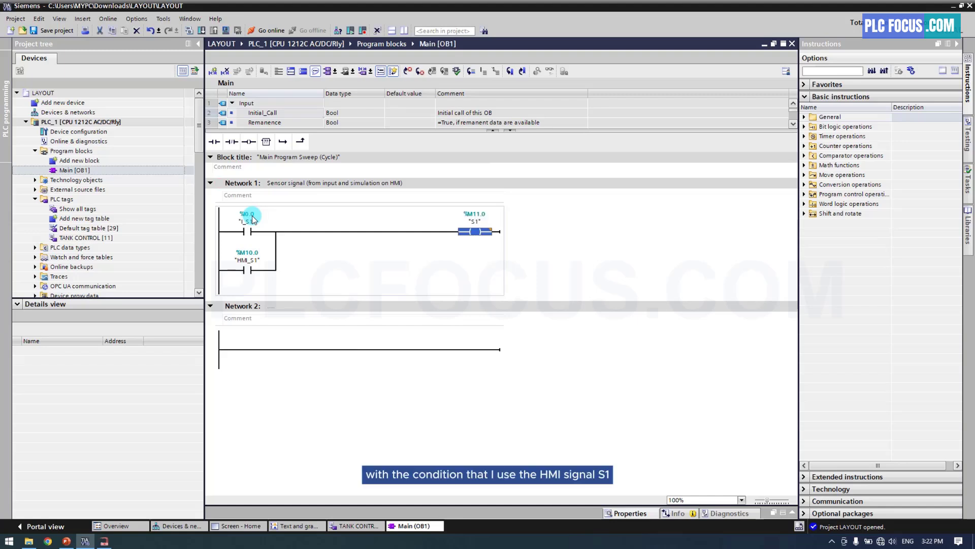
Step: Insert a normally open contact before HMI_S1 in Network 1 and assign it the HMI_SIMULATION tag
left_click(252, 219)
left_click(245, 260)
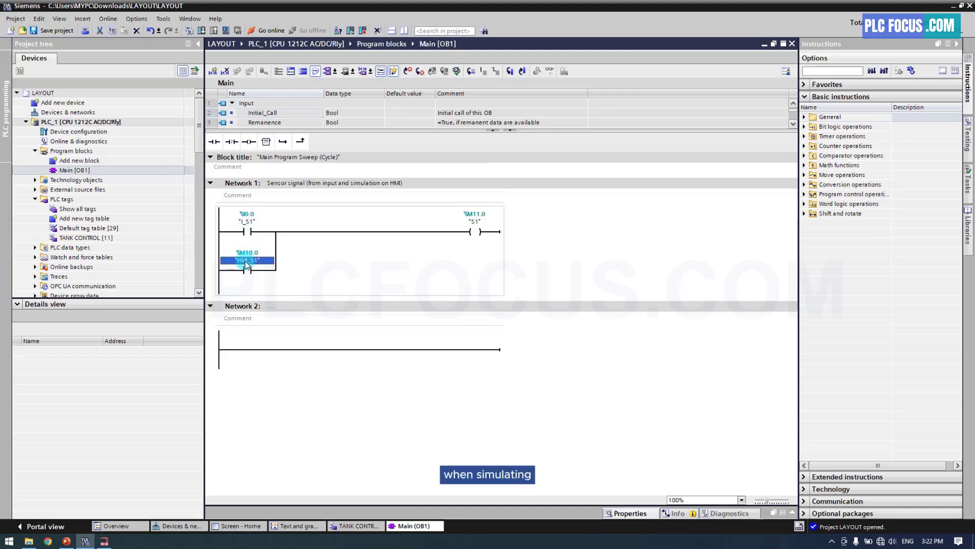
left_click(225, 271)
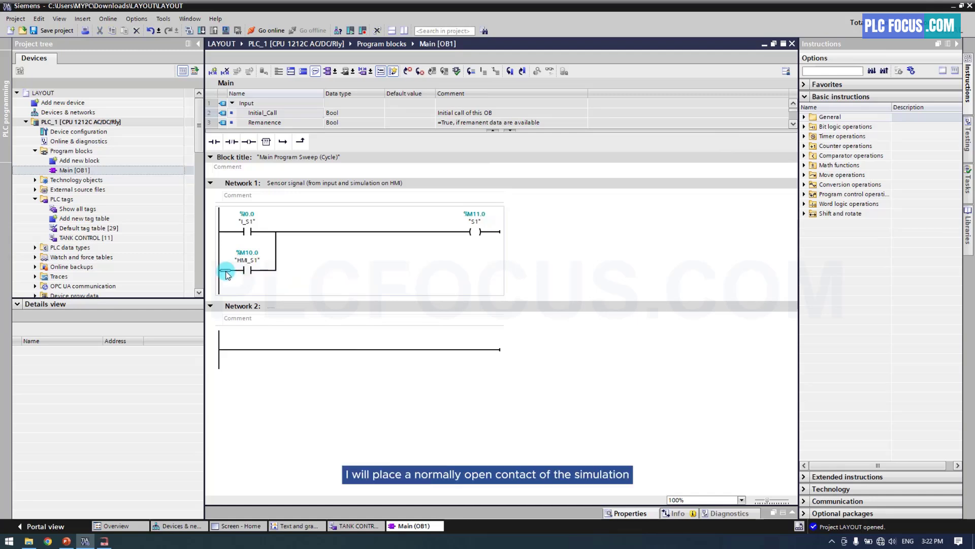
left_click(215, 142)
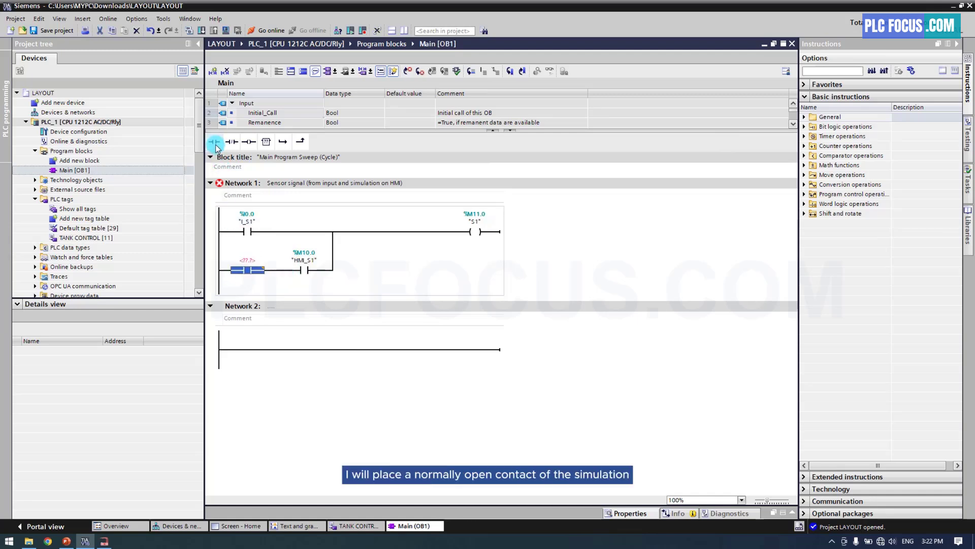
left_click(84, 237)
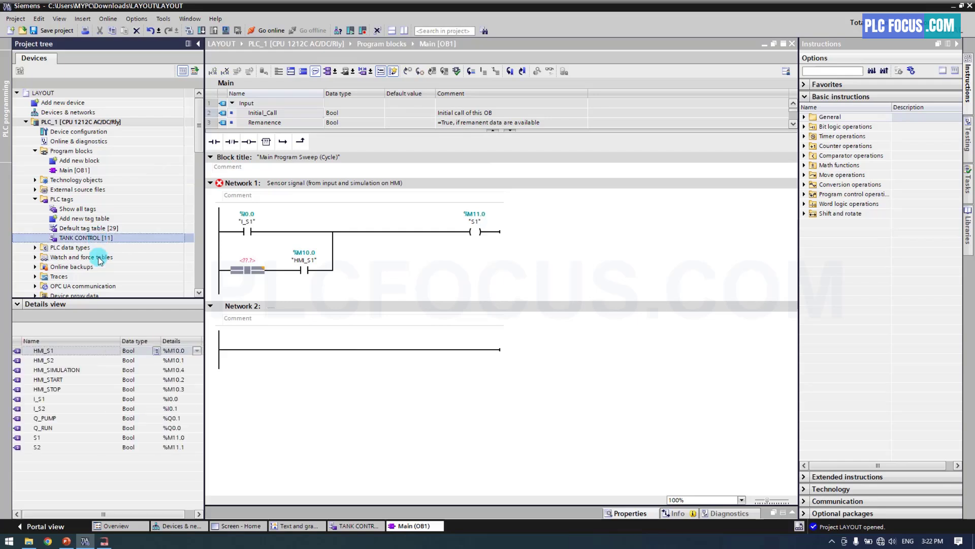
left_click(40, 371)
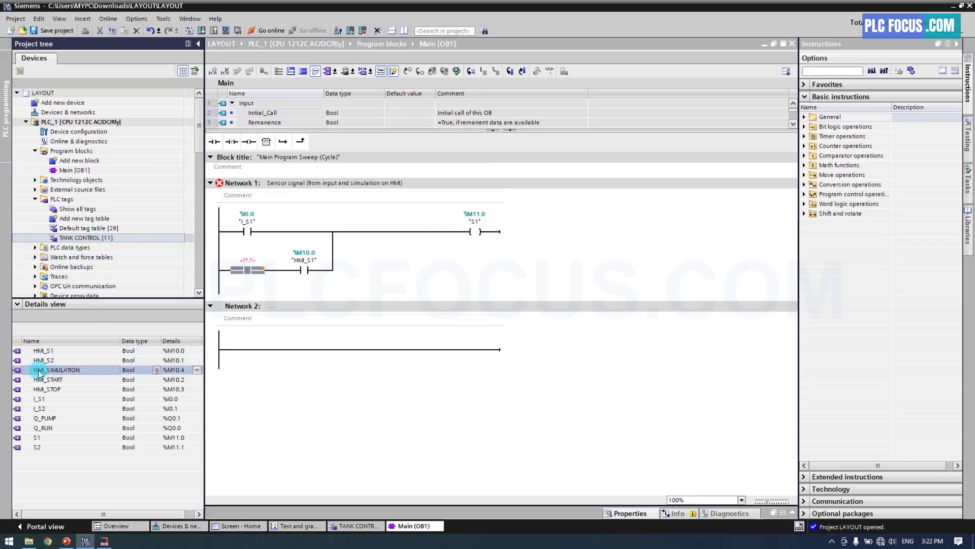
left_click_drag(39, 373, 241, 262)
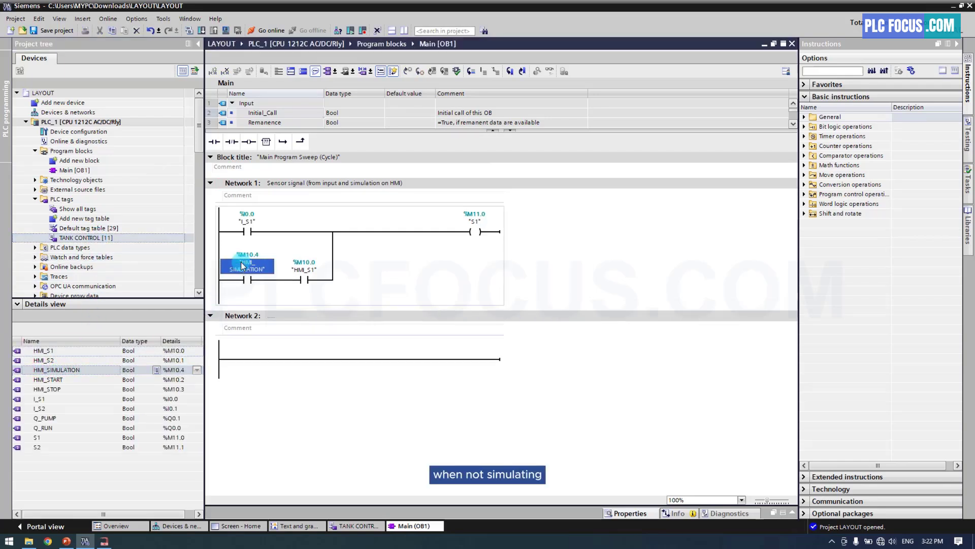
Step: Insert a normally closed contact before I_S1 in Network 1 and assign it the HMI_SIMULATION tag
left_click(229, 231)
left_click(234, 142)
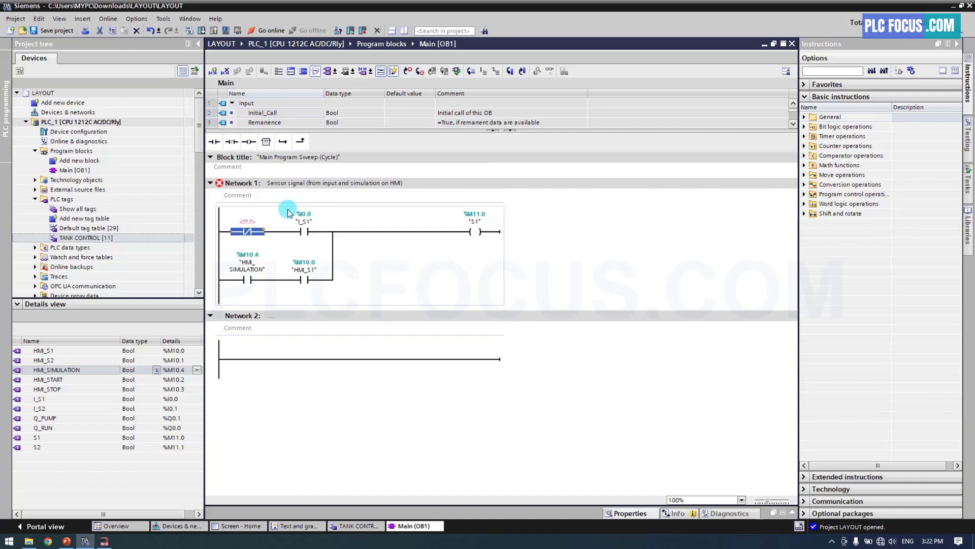
left_click(253, 222)
type("h")
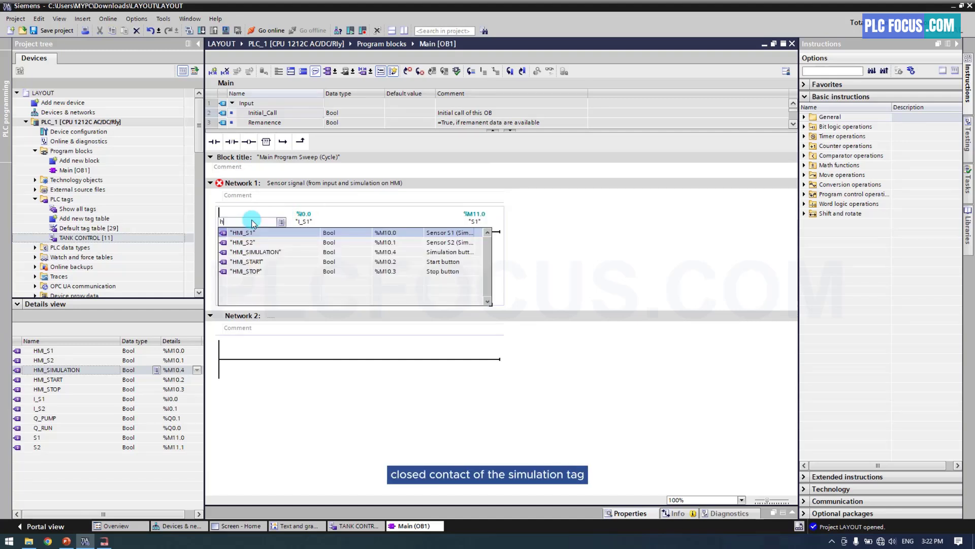
key("Down")
key("Down")
key("Return")
key("Return")
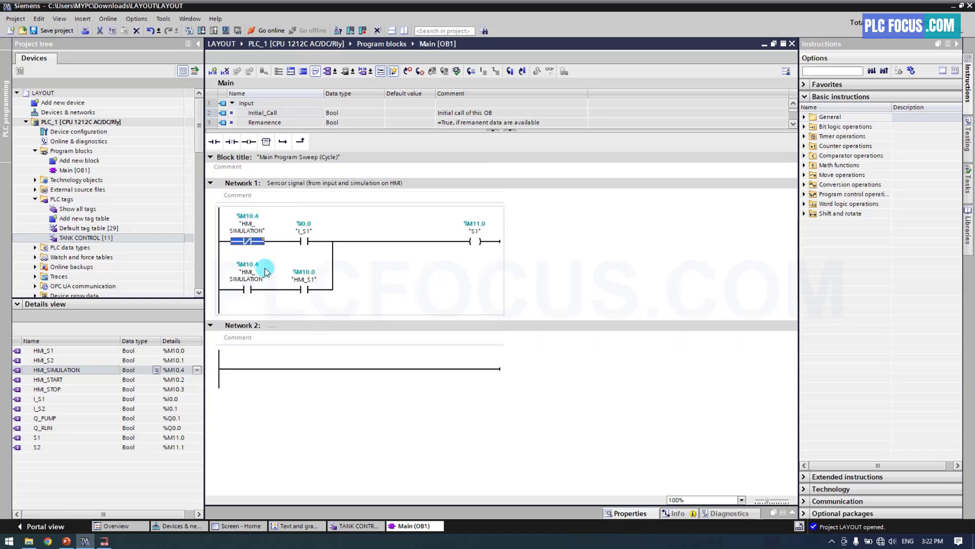
Step: Title Network 2 "S2 Sensor signal (form input and simulation on HMI)" and prefix Network 1's title with "S1"
left_click(276, 328)
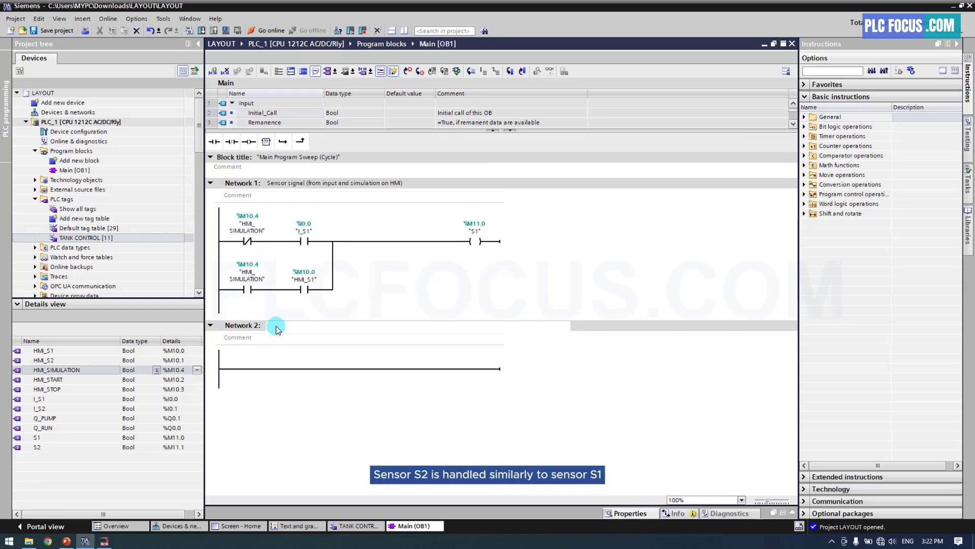
type("S2 Sensor signal (form input and simulation on HMI")
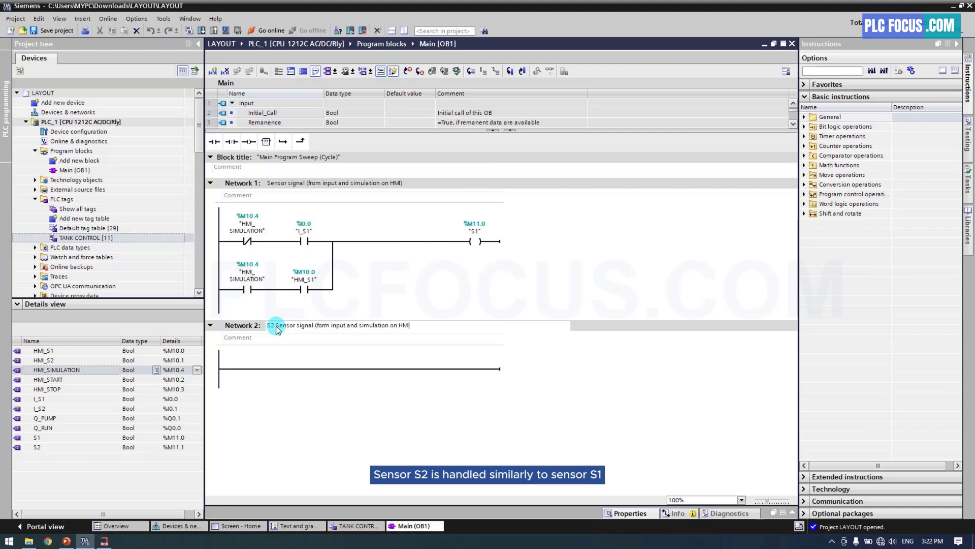
type(")")
left_click(270, 186)
type("S1")
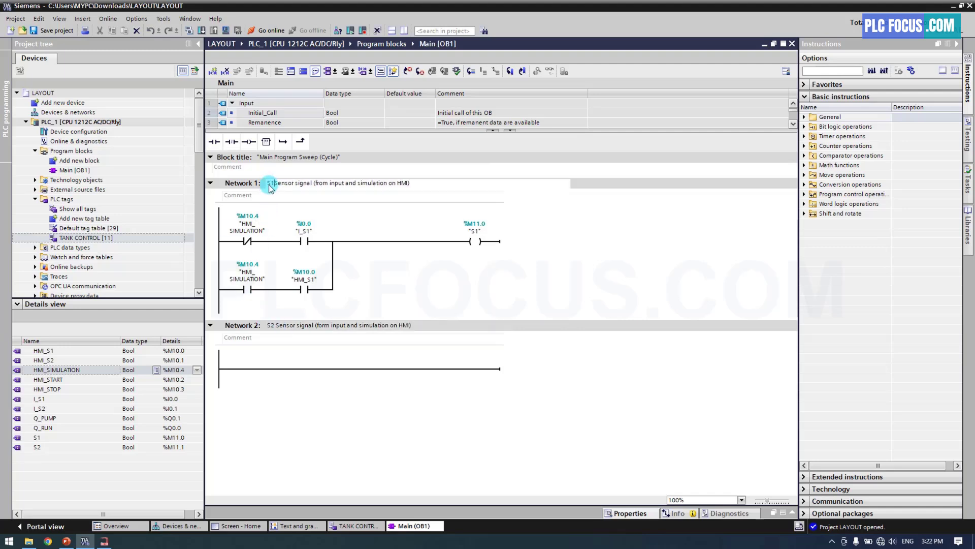
Step: Build Network 2 with two parallel branches of two normally open contacts each, joined to feed an output coil
left_click(239, 366)
left_click(216, 142)
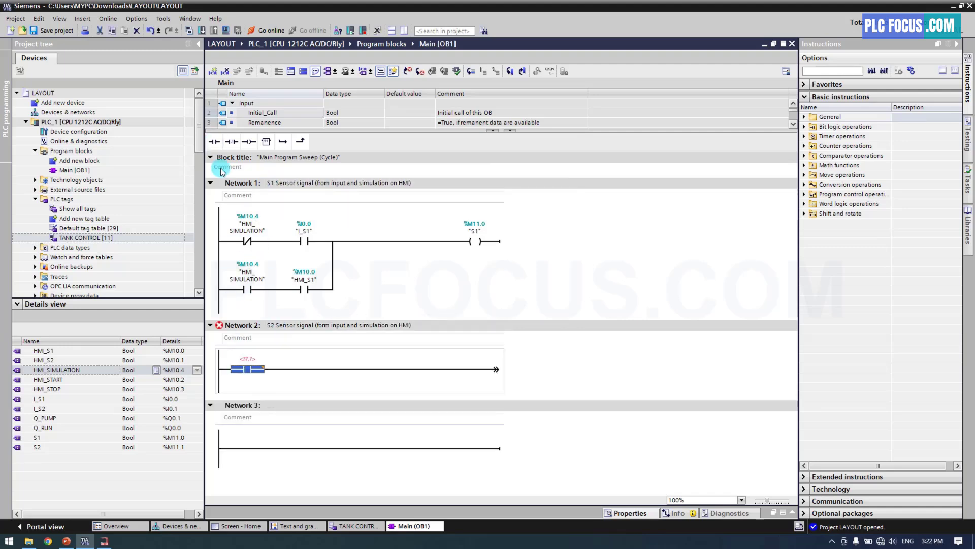
left_click(215, 142)
left_click(249, 142)
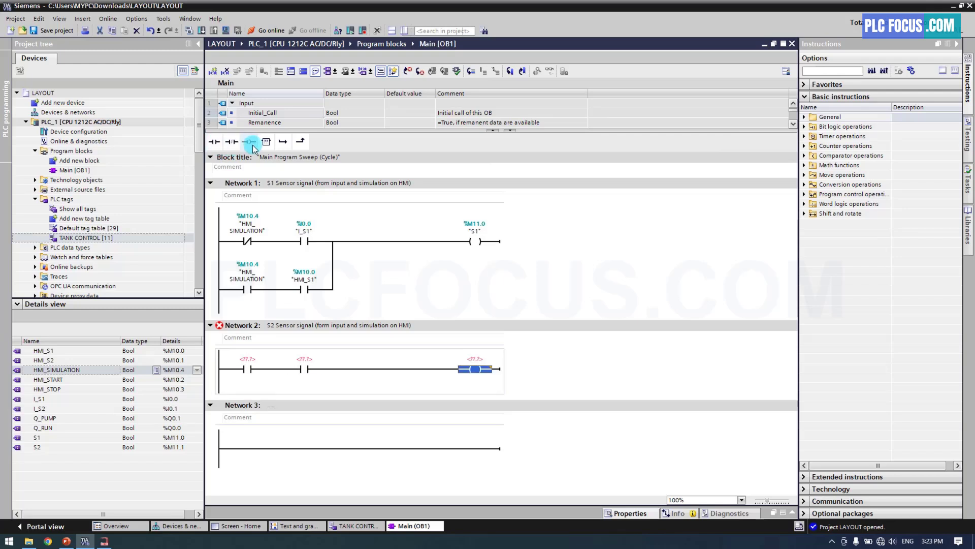
left_click(230, 370)
left_click(283, 142)
left_click(214, 141)
left_click(215, 142)
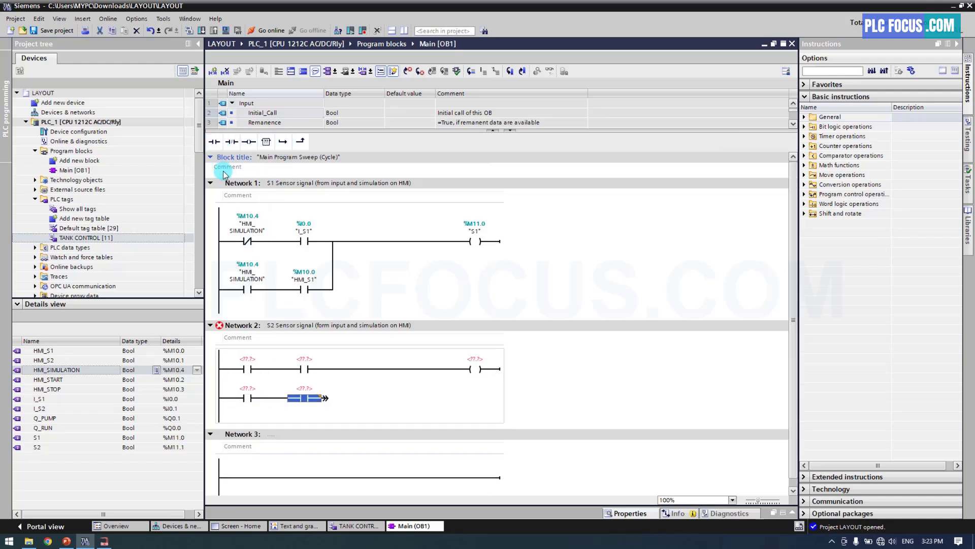
left_click_drag(327, 399, 308, 369)
Step: Change the first contact on Network 2's upper branch to normally closed and assign it the HMI_SIMULATION tag
left_click(252, 371)
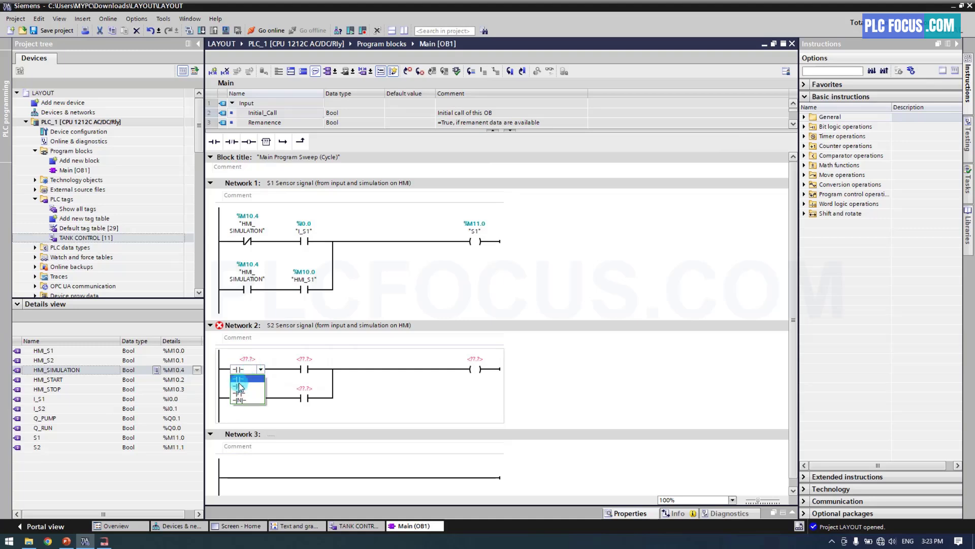
left_click(239, 385)
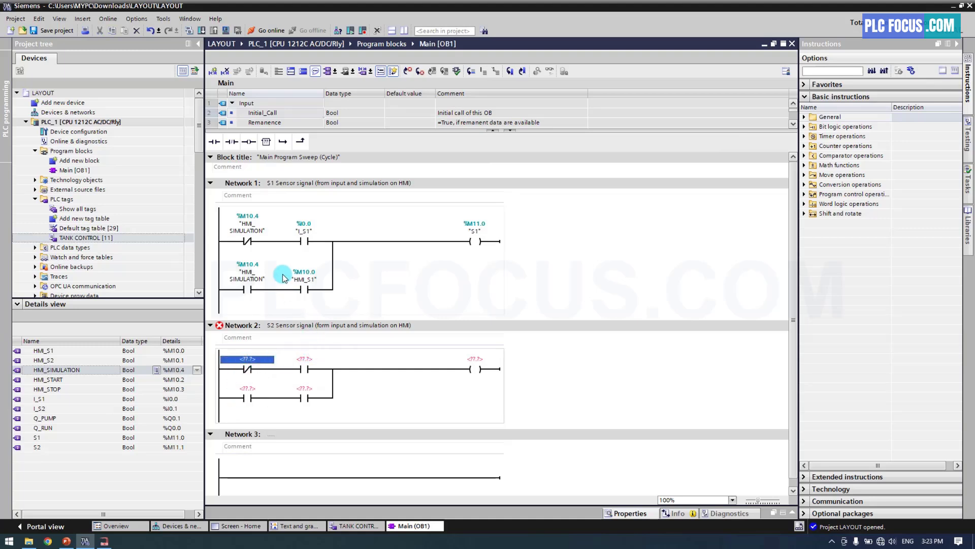
type("h")
key("Down")
key("Down")
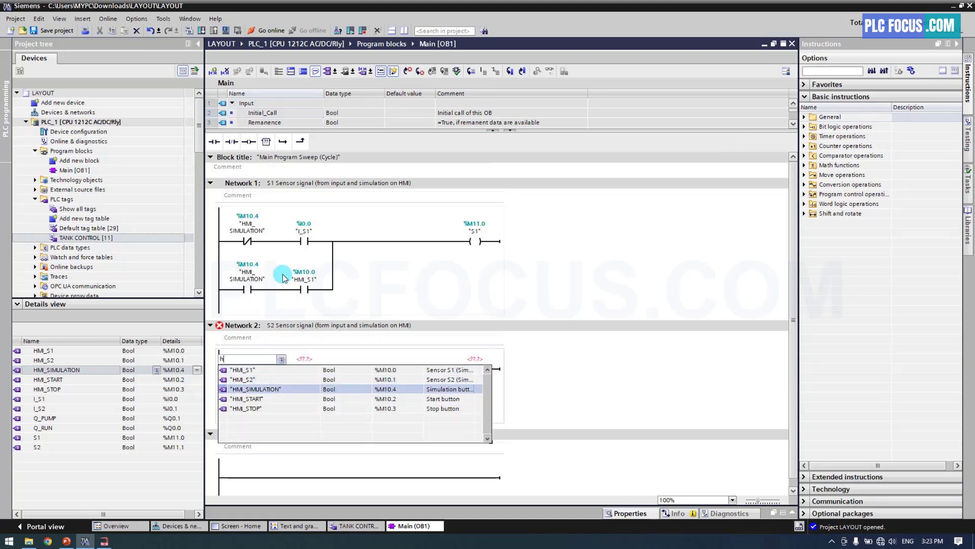
key("Return")
Step: Assign I_S2 to the second contact on Network 2's upper branch and HMI_SIMULATION to the lower branch's first contact
type("i")
key("Down")
key("Down")
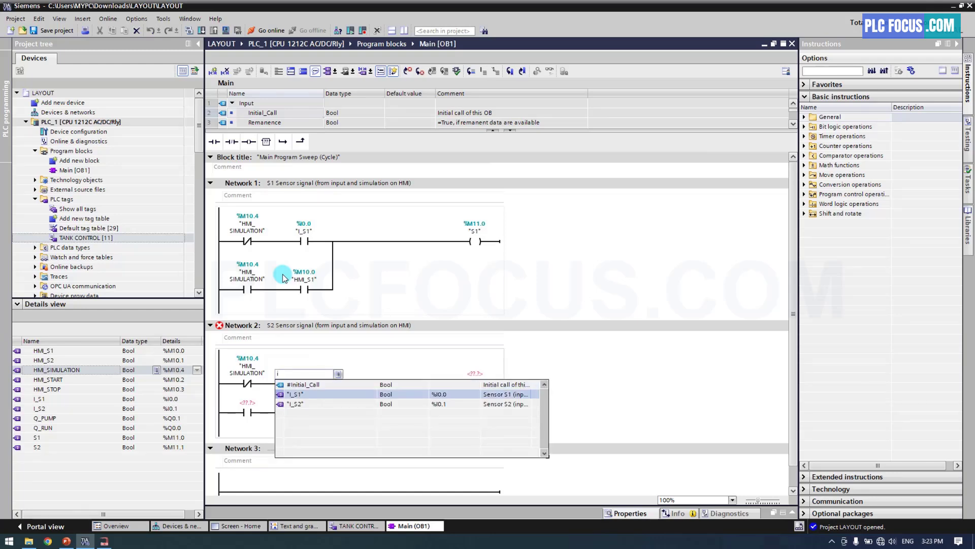
key("Return")
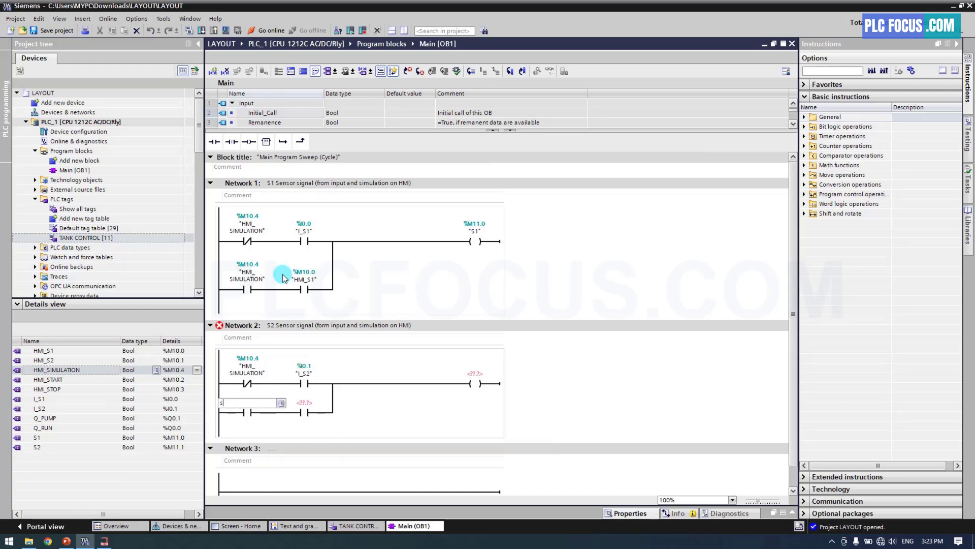
key("Down")
key("Down")
key("Down")
key("Down")
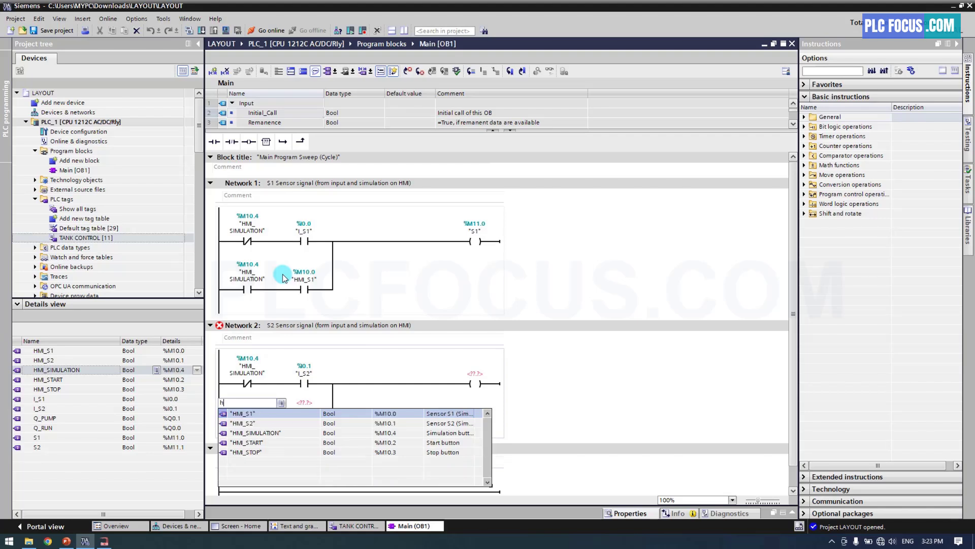
key("Return")
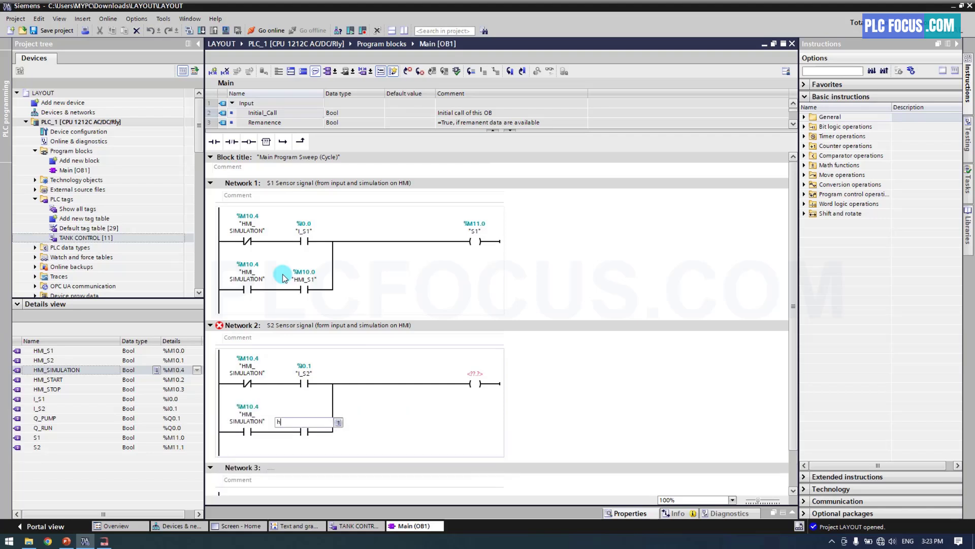
Step: Assign HMI_S2 to the second contact on Network 2's lower branch and S2 to the output coil
type("h")
key("Down")
key("Down")
key("Return")
key("Return")
type("s")
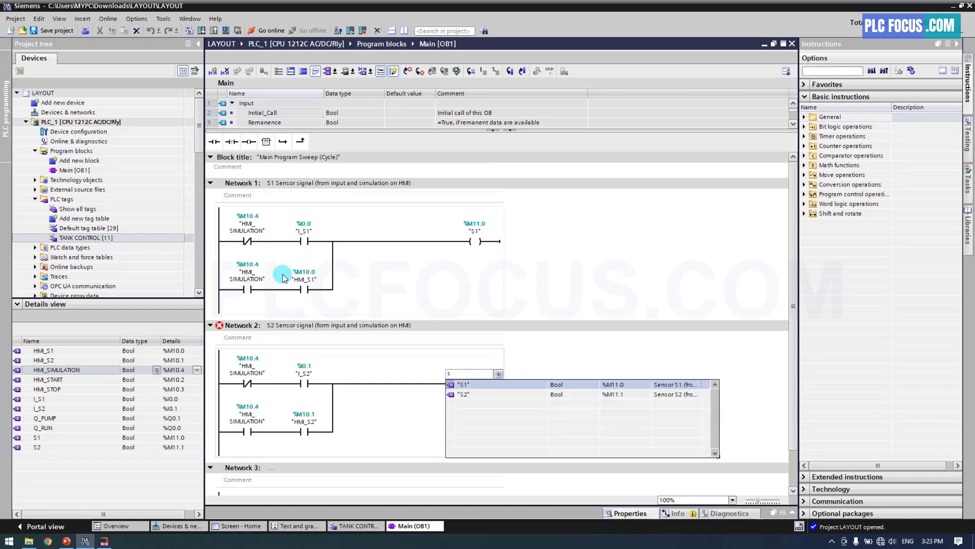
key("Down")
key("Return")
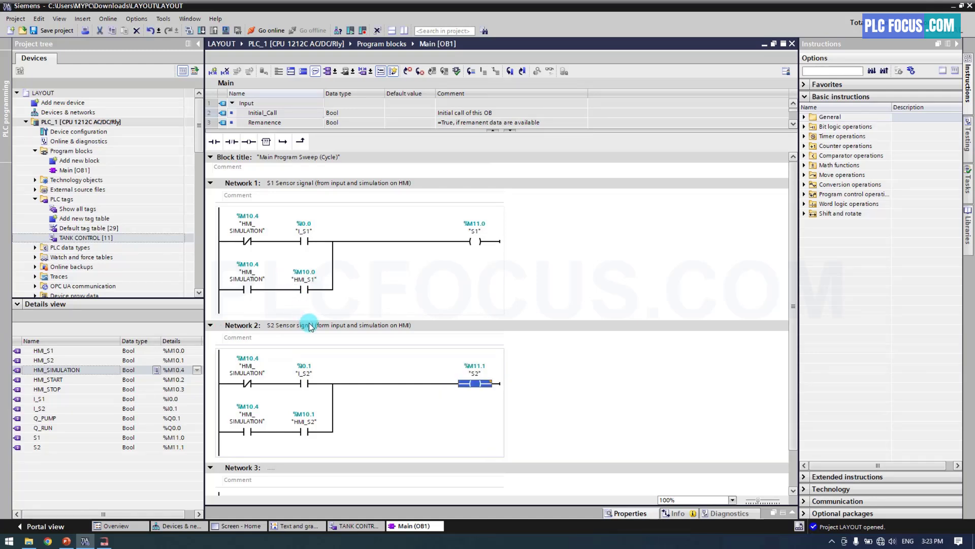
Step: Title Network 3 "System control"
scroll(389, 367, "down", 2)
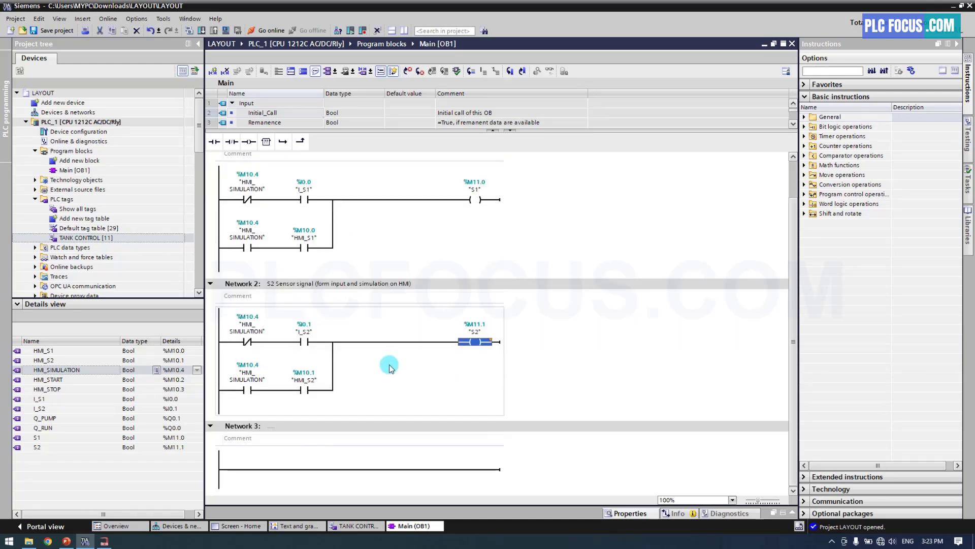
left_click(318, 425)
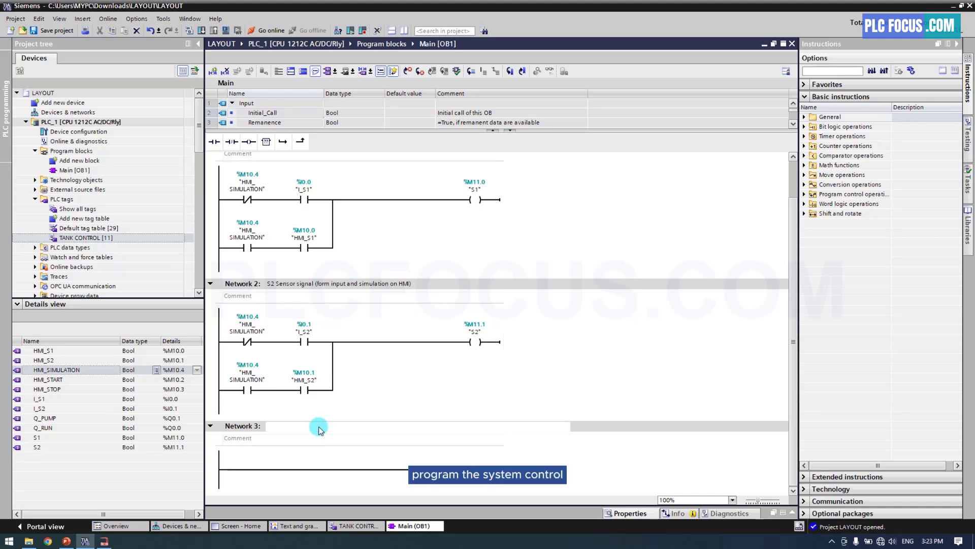
type("System control")
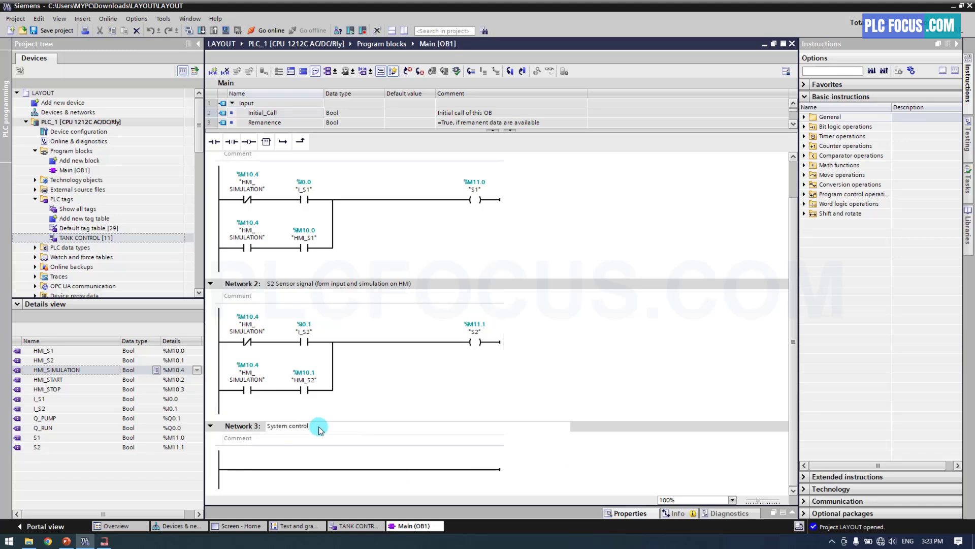
Step: Build Network 3 with two parallel normally open contacts, followed in series by a normally closed contact and an output coil
left_click(294, 468)
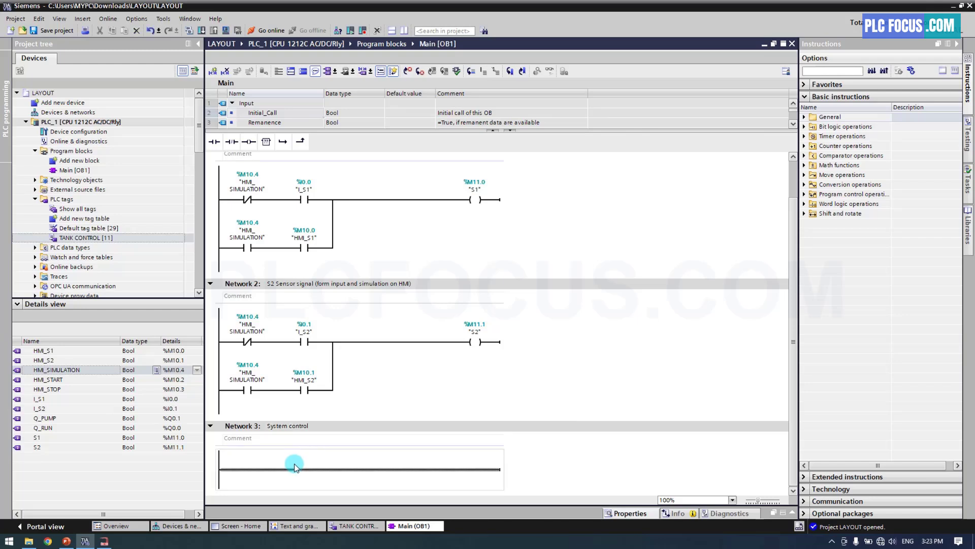
left_click(214, 142)
scroll(229, 244, "down", 3)
left_click(225, 391)
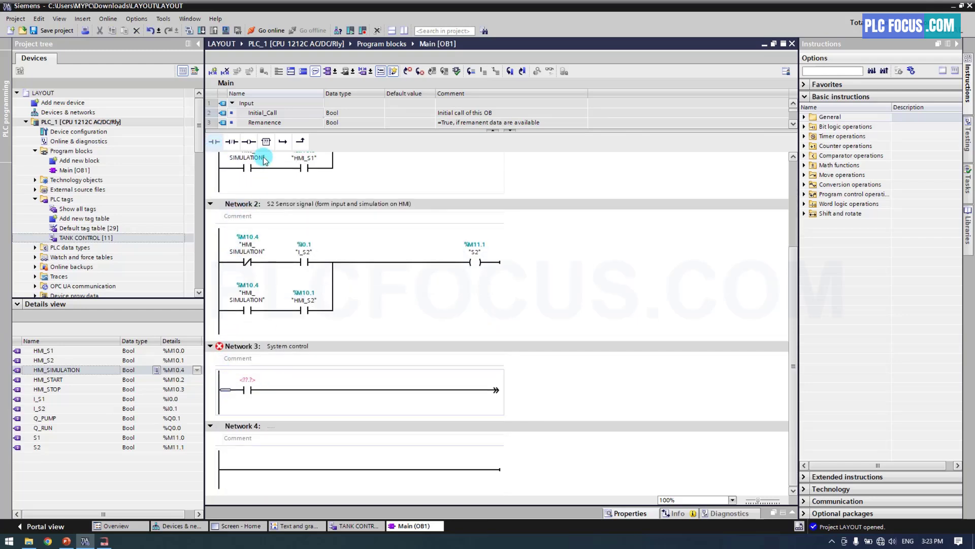
left_click(279, 142)
left_click(214, 142)
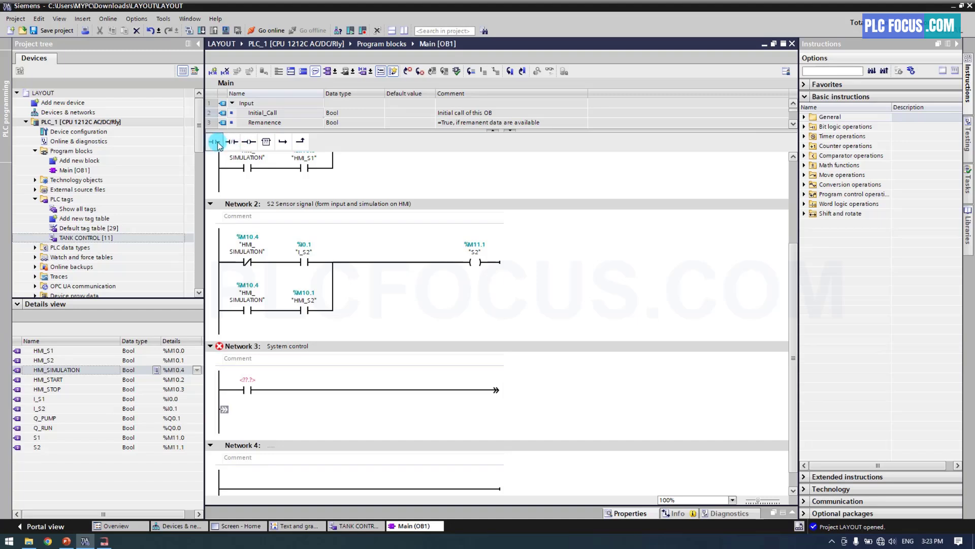
left_click_drag(269, 418, 282, 390)
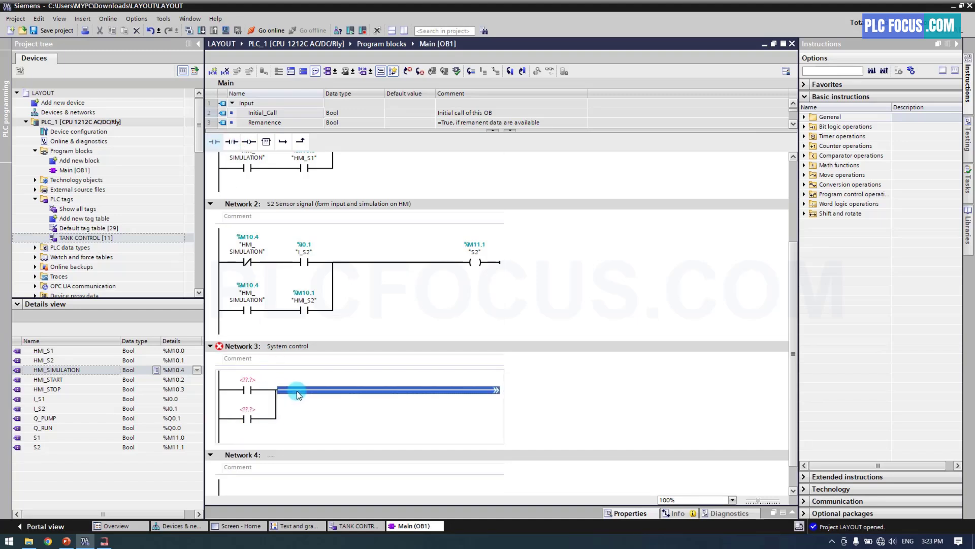
left_click(232, 142)
left_click(249, 142)
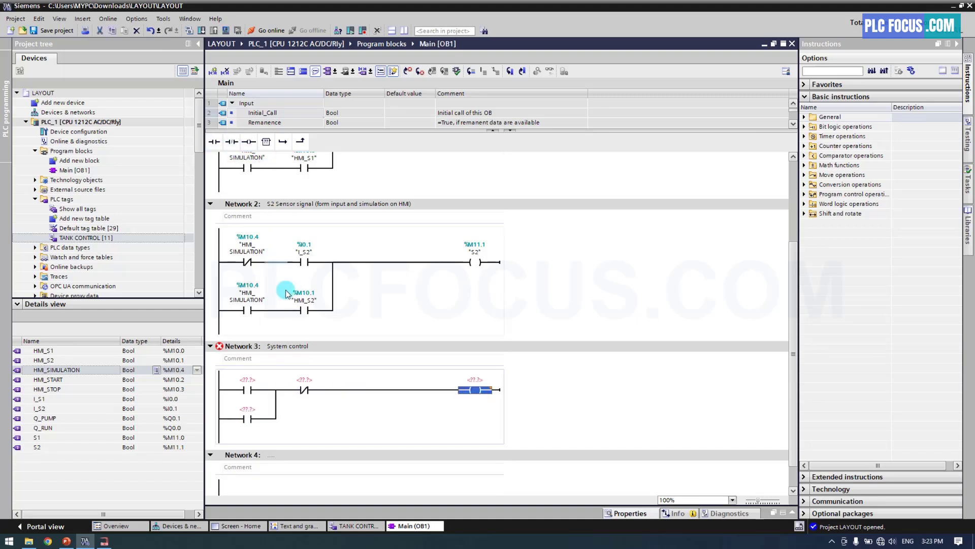
Step: Assign Network 3's tags: HMI_START to the first contact, HMI_STOP to the normally closed contact, Q_RUN to the coil and the parallel contact
left_click(256, 379)
scroll(264, 377, "down", 1)
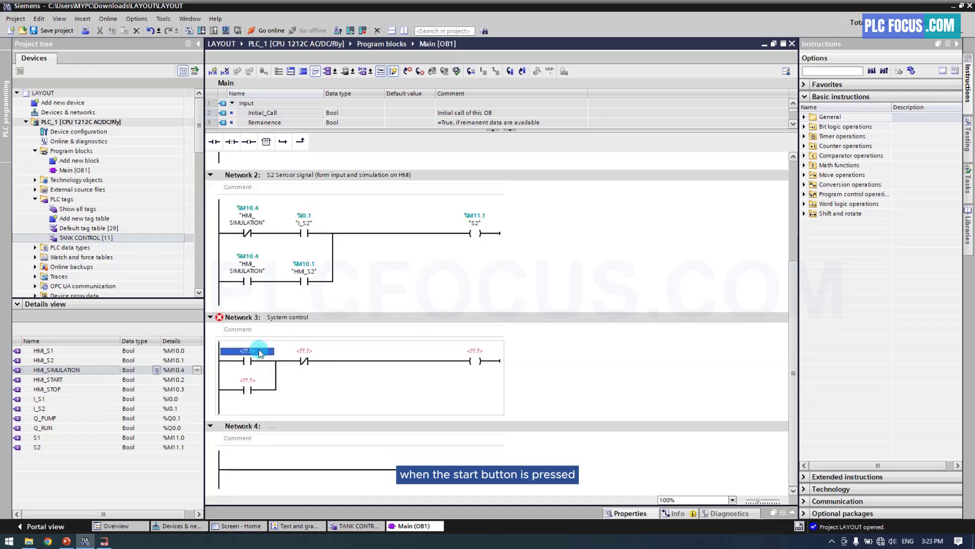
left_click_drag(113, 379, 255, 356)
left_click(475, 356)
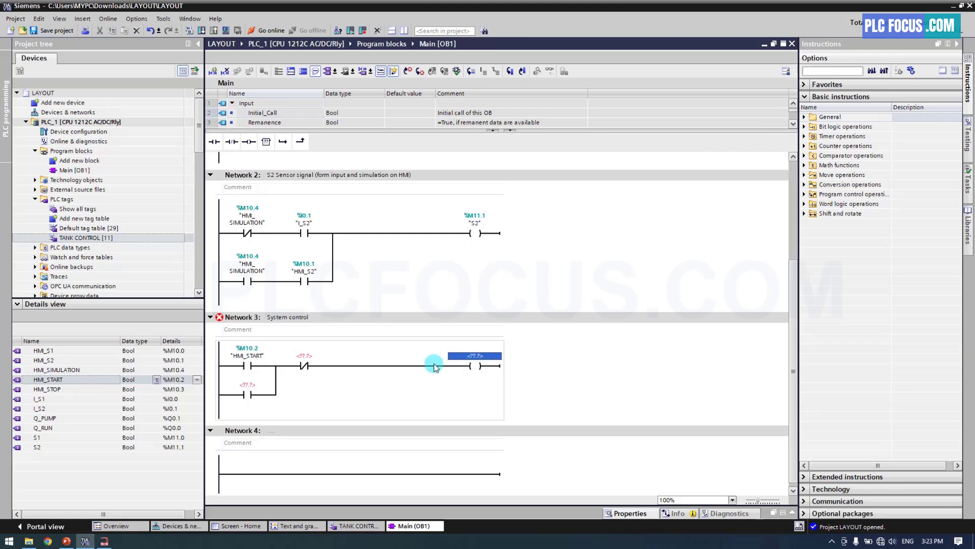
left_click_drag(46, 428, 463, 359)
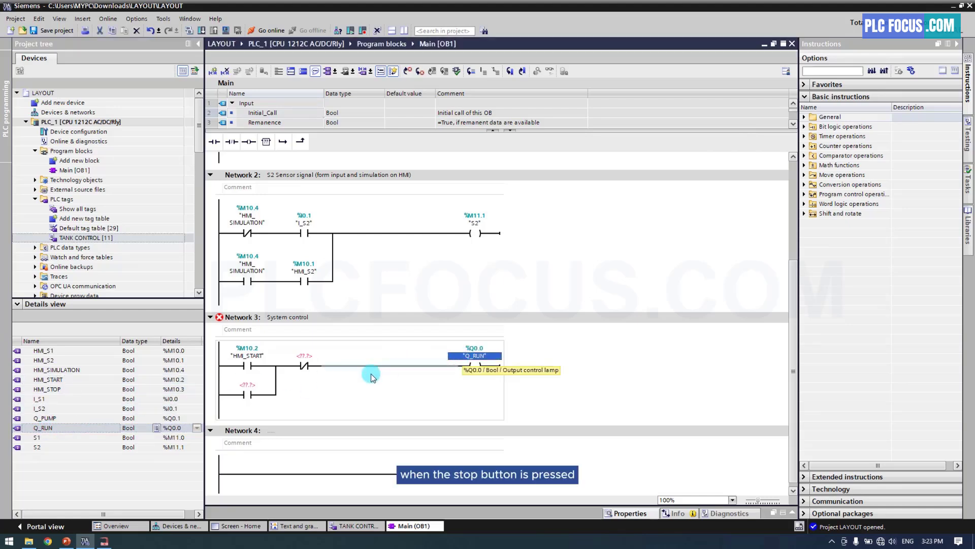
left_click_drag(47, 390, 301, 362)
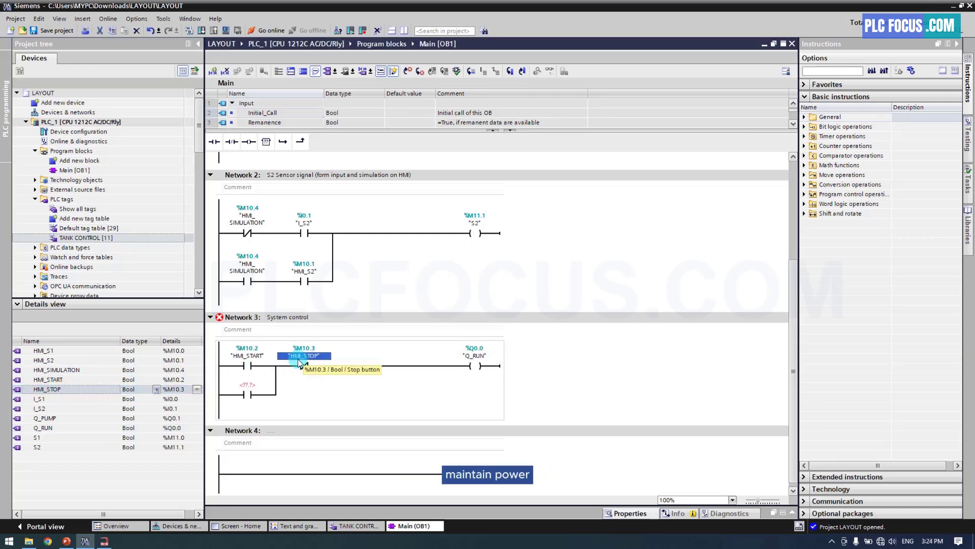
left_click_drag(44, 427, 245, 385)
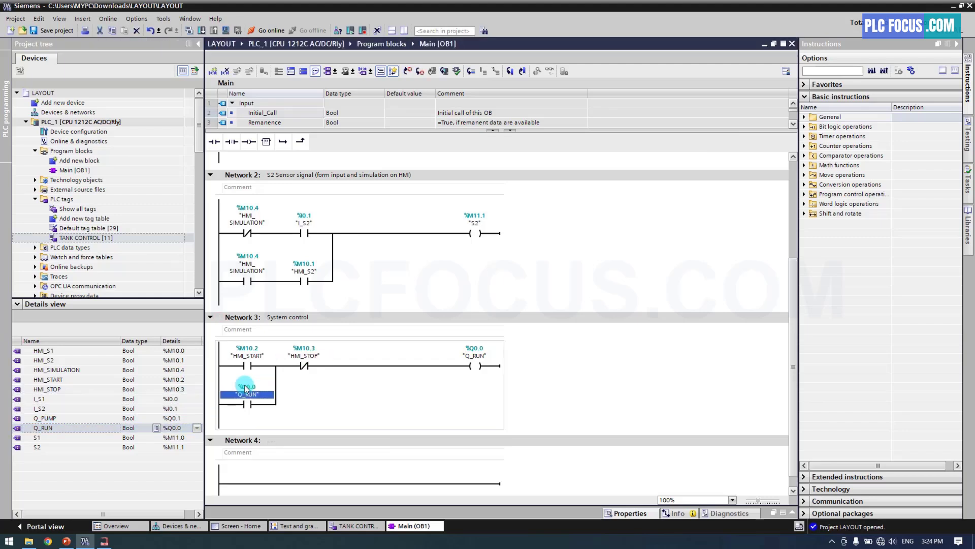
Step: Title Network 4 "Pump control" and insert a normally open contact with the Q_RUN tag
left_click(270, 425)
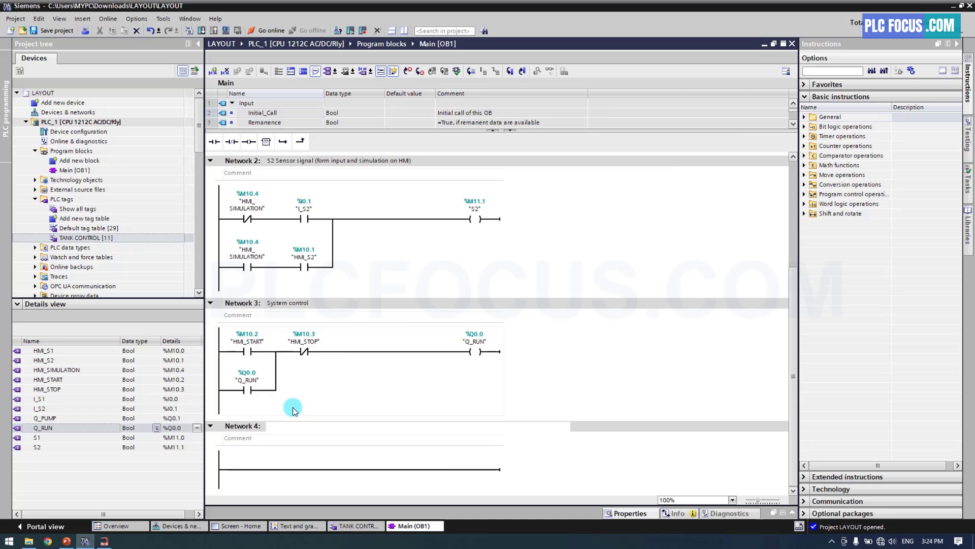
type("Pump control")
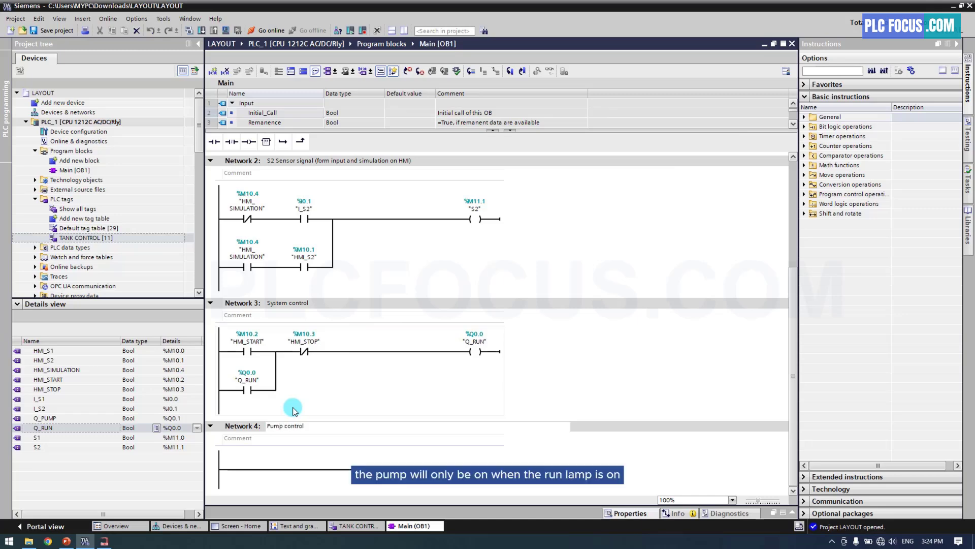
left_click(272, 468)
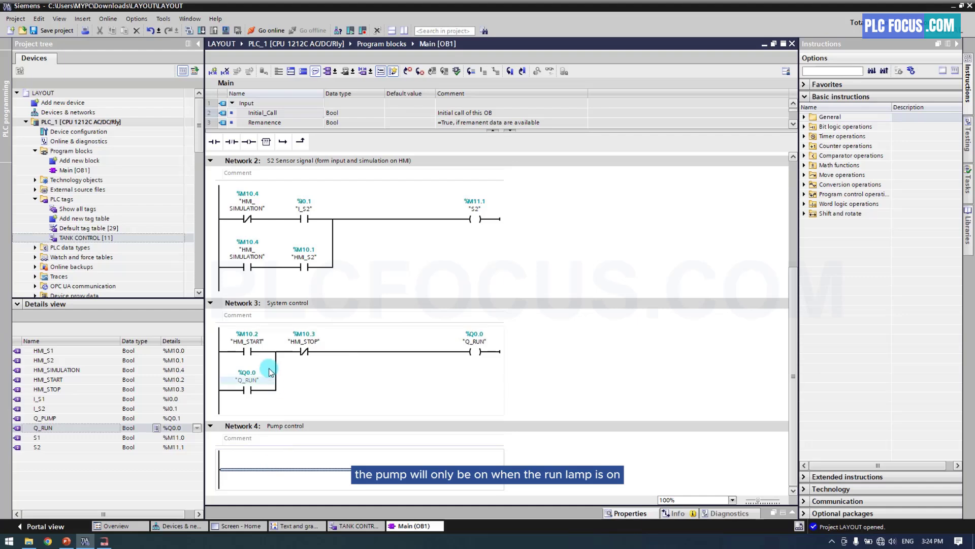
left_click(214, 141)
scroll(253, 391, "down", 3)
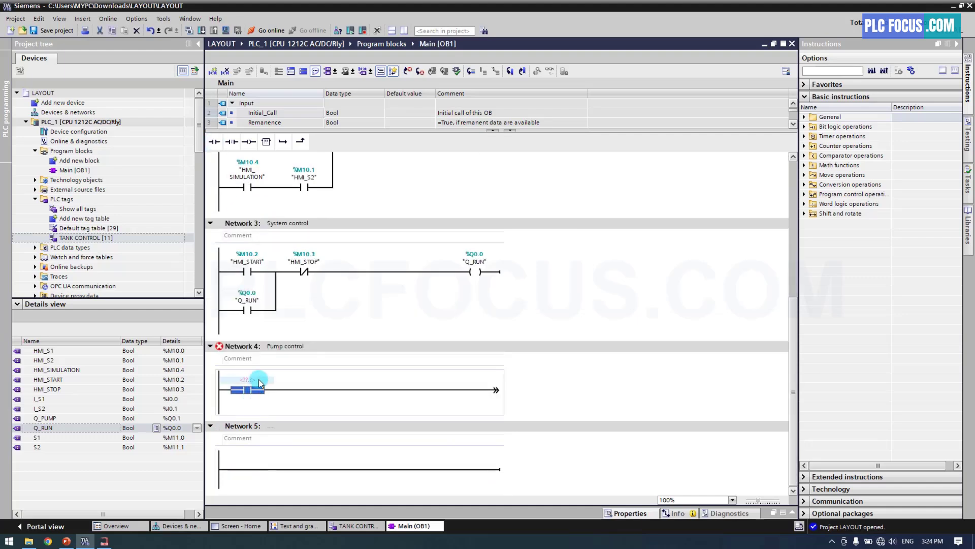
left_click(259, 377)
type("q_")
key("Down")
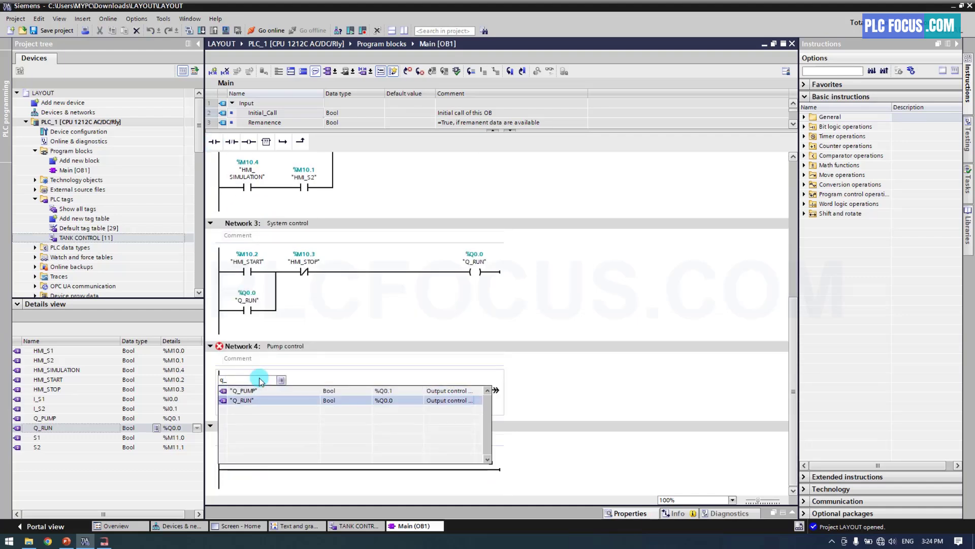
key("Return")
Step: Add a normally open contact in series after Q_RUN in Network 4 and assign it the S1 tag
left_click(269, 395)
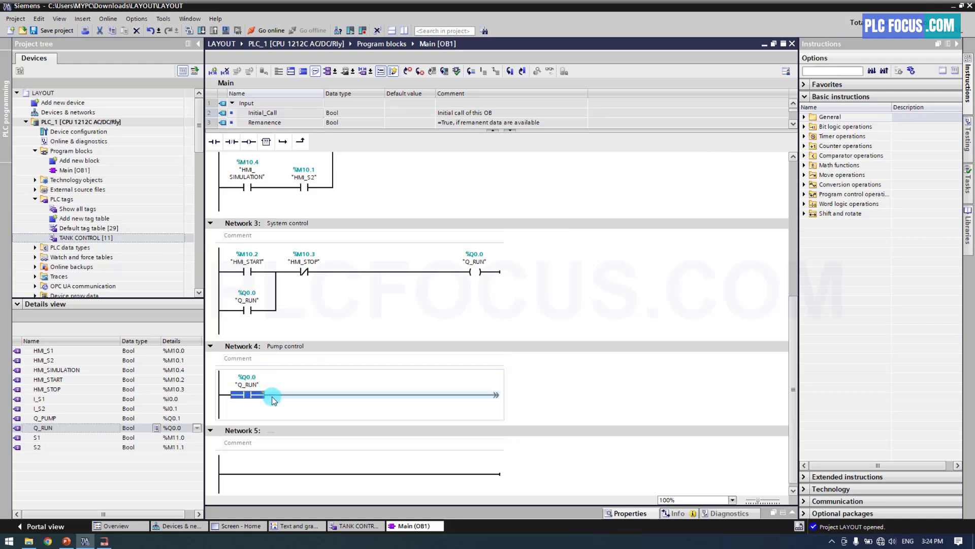
left_click(215, 143)
type("s")
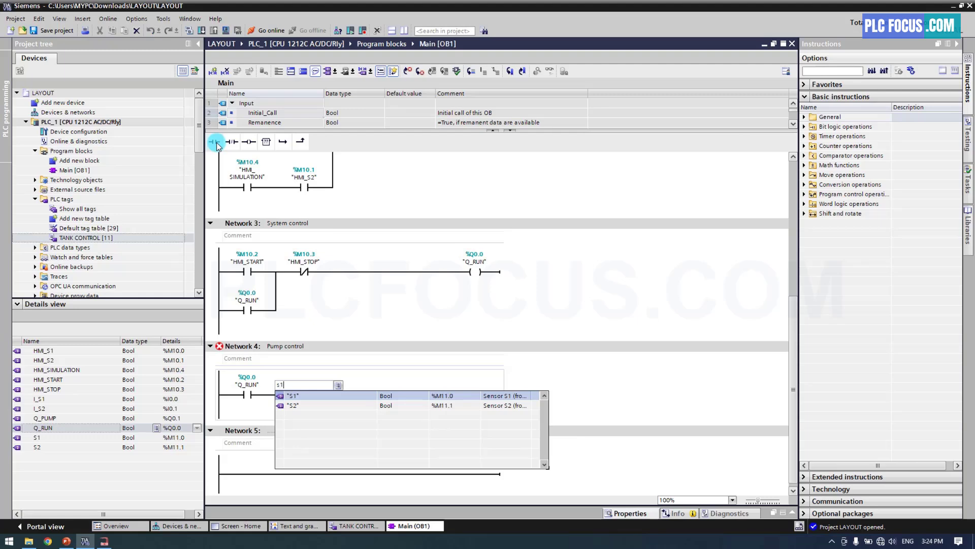
type("1")
key("Return")
key("Return")
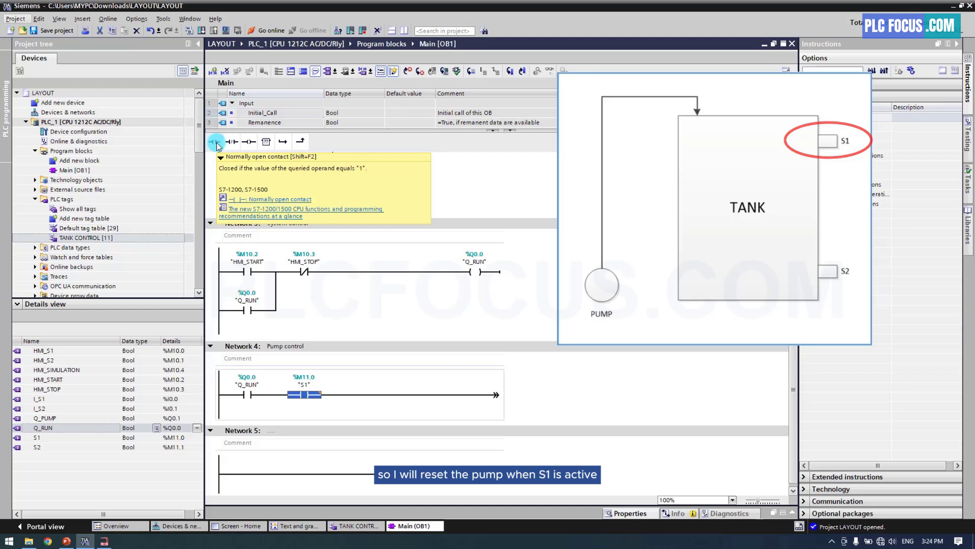
Step: Place a Reset output coil at the end of Network 4's rung and assign it the Q_PUMP tag
left_click(378, 394)
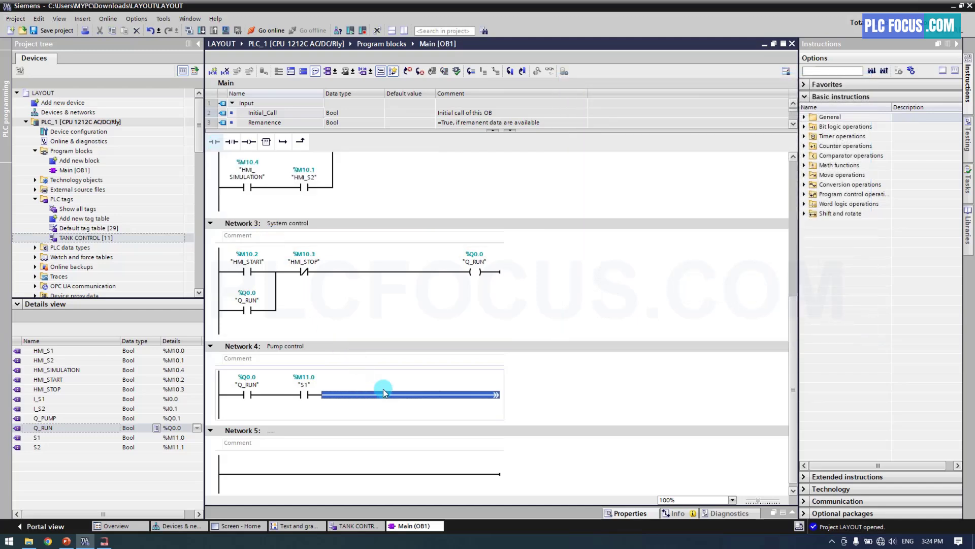
left_click(805, 127)
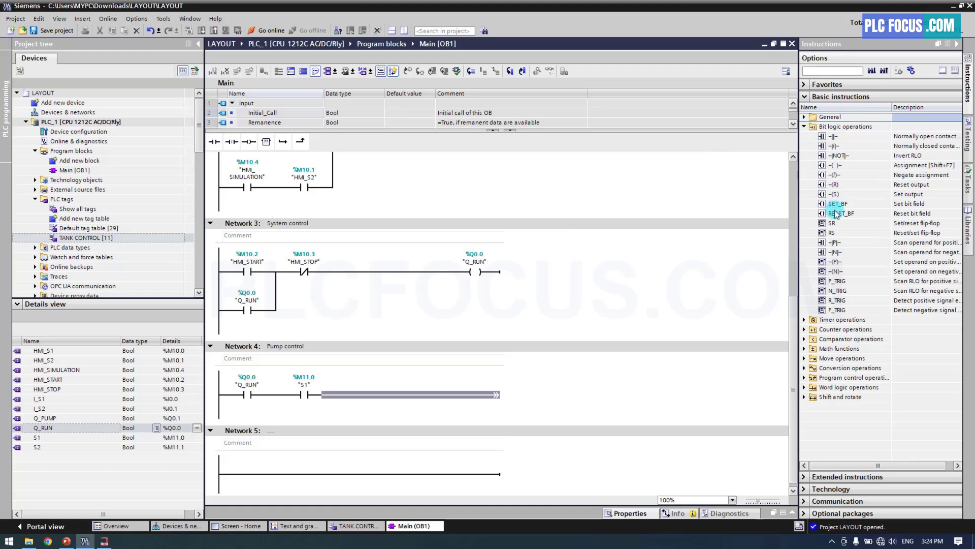
left_click_drag(836, 187, 469, 387)
type("q")
key("Down")
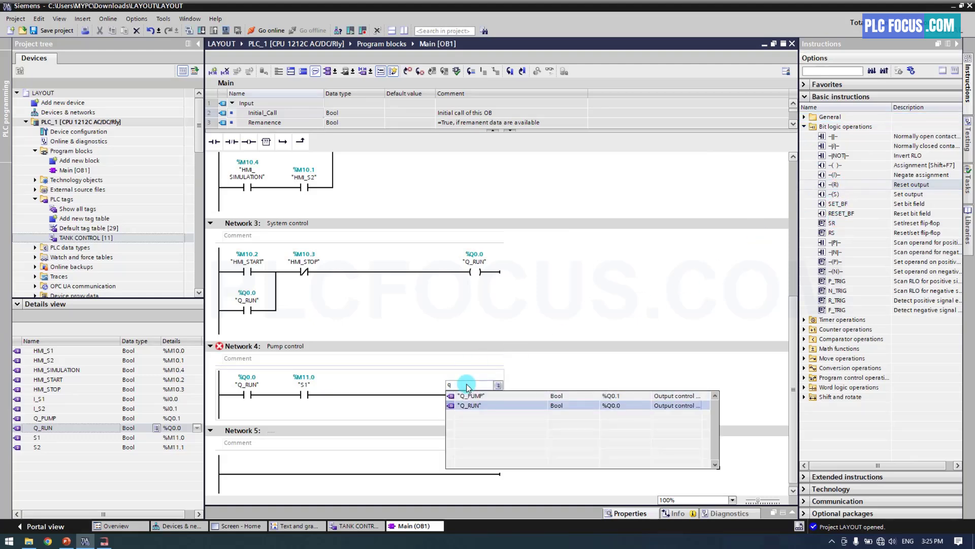
key("Up")
key("Return")
key("Return")
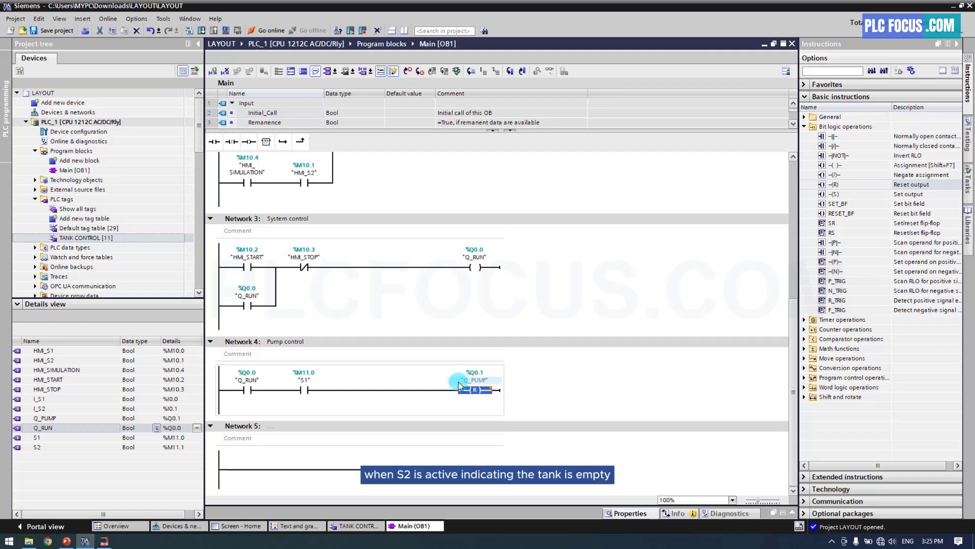
Step: Open a branch after the Q_RUN contact in Network 4 and add a normally open contact with the S2 tag
left_click(273, 391)
left_click(283, 141)
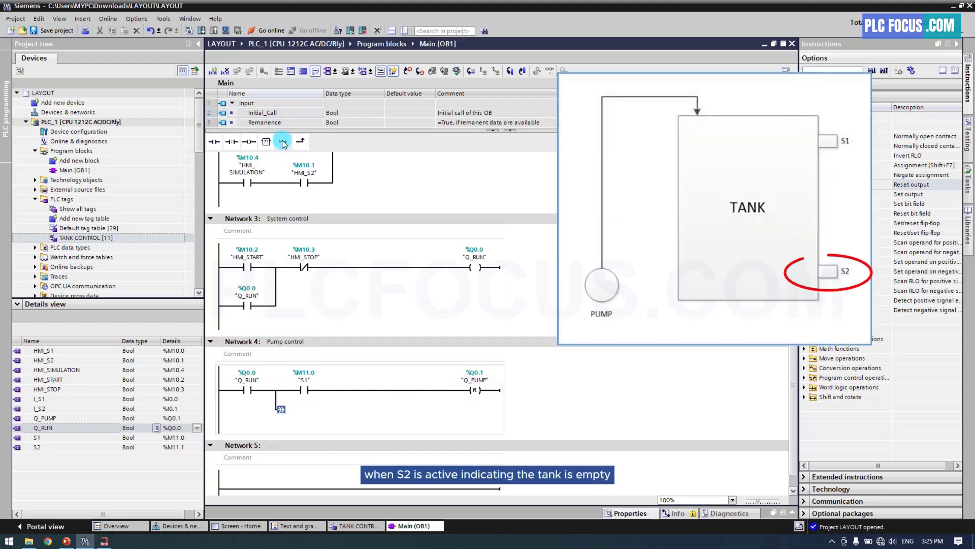
left_click(217, 142)
type("s")
key("Down")
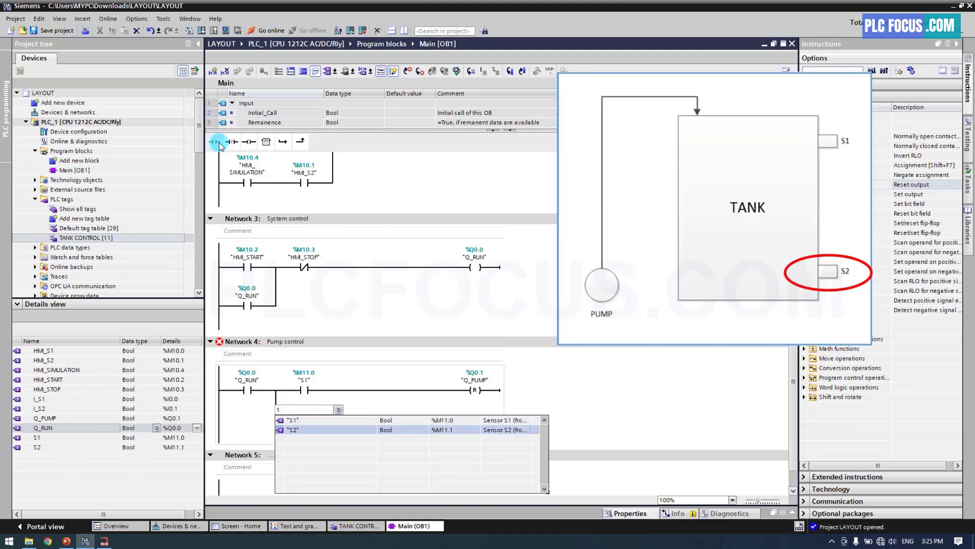
key("Return")
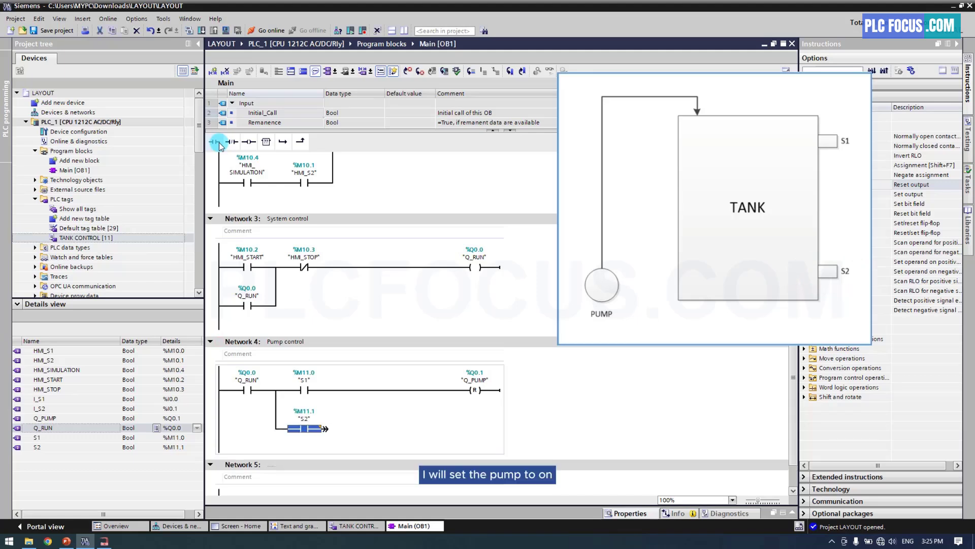
Step: Place a Set output coil at the end of the S2 branch and assign it the Q_PUMP tag
left_click(325, 428)
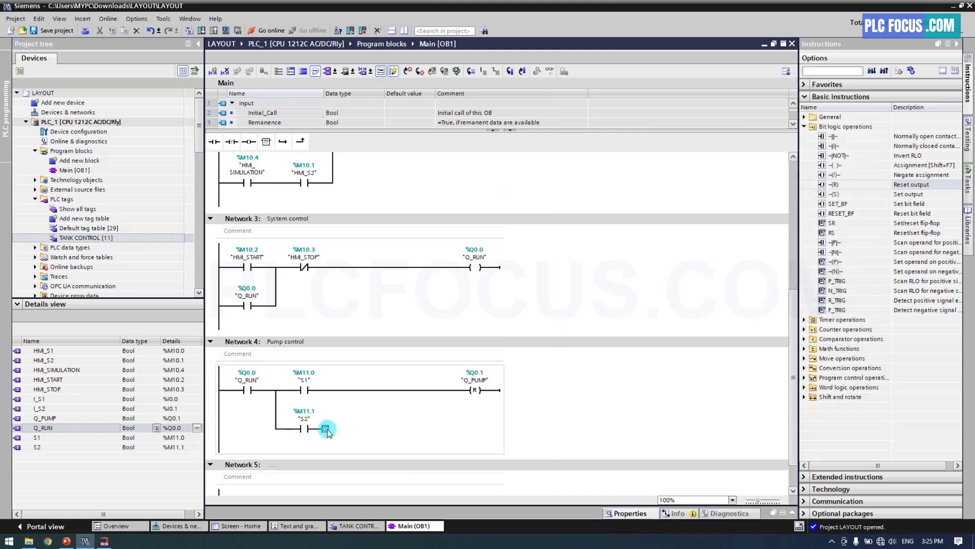
double_click(835, 194)
type("q_")
key("Return")
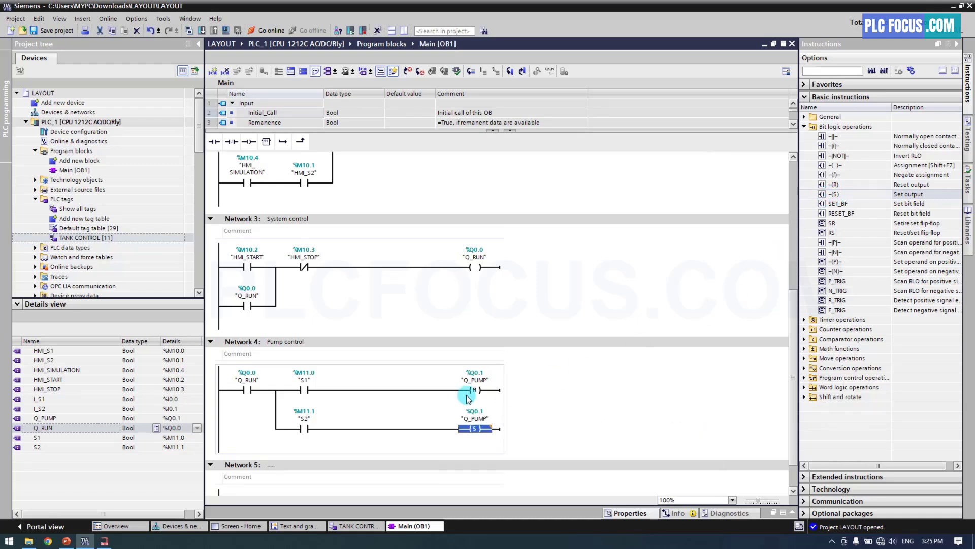
Step: Start a new branch from Network 4's power rail with a normally closed contact assigned to Q_RUN
scroll(396, 398, "down", 1)
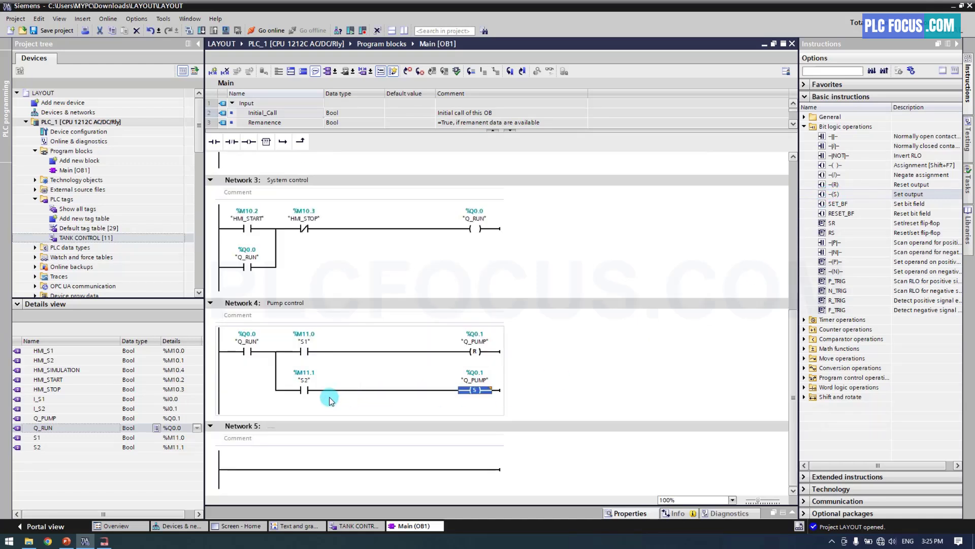
left_click(231, 142)
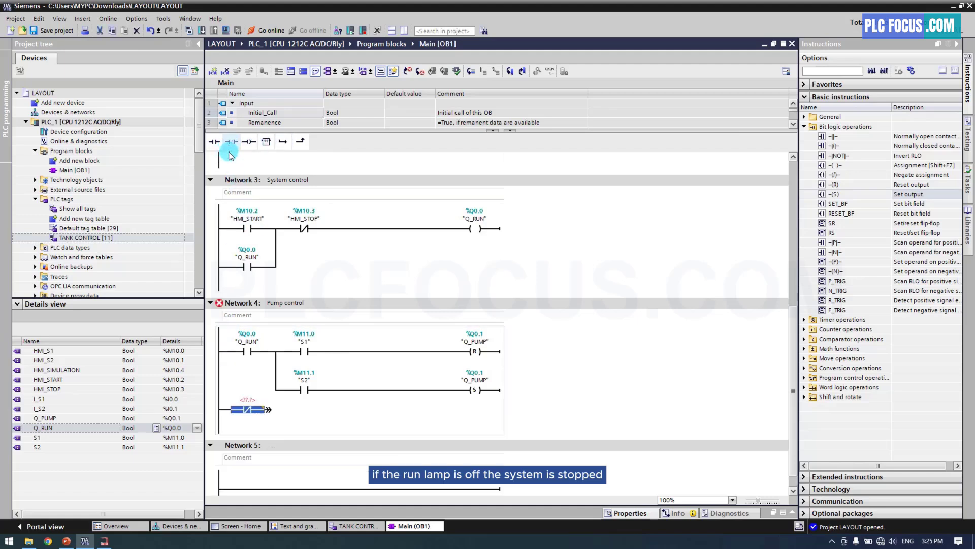
left_click(245, 402)
type("q")
left_click(241, 420)
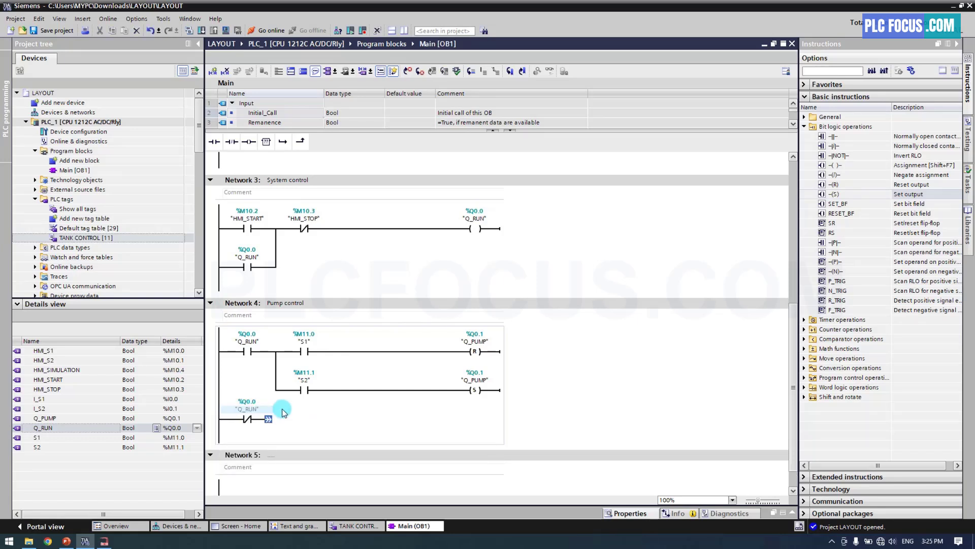
Step: End the normally closed Q_RUN branch with a Reset output coil assigned to the Q_PUMP tag
double_click(837, 187)
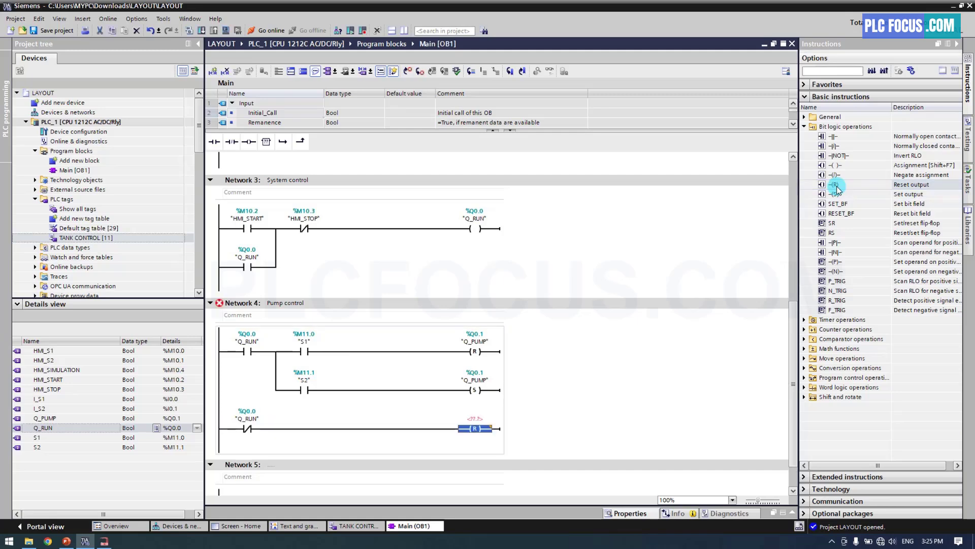
type("Q_PUMP")
key("Return")
left_click(428, 269)
scroll(427, 269, "up", 5)
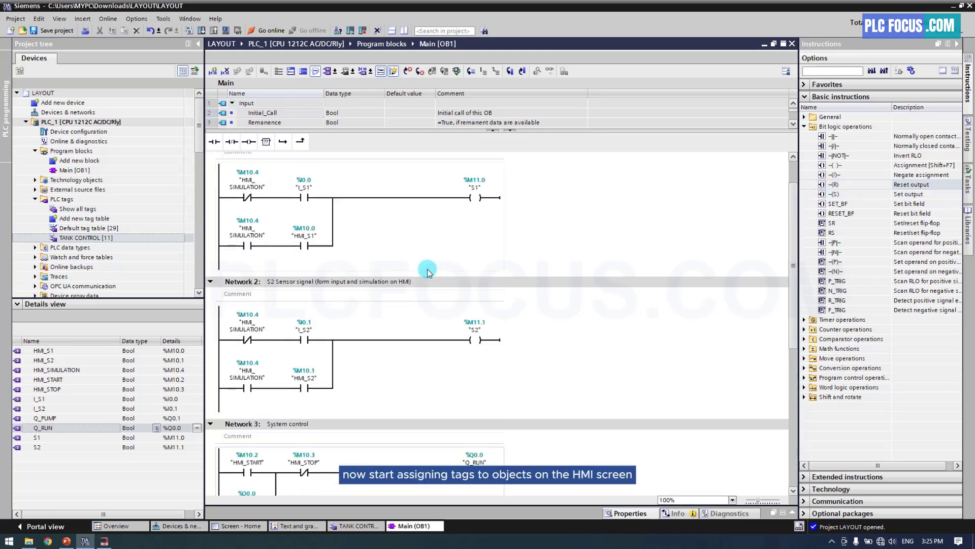
Step: On the Home screen, give the START button's Press event a SetBit function with the HMI_START tag
left_click(242, 527)
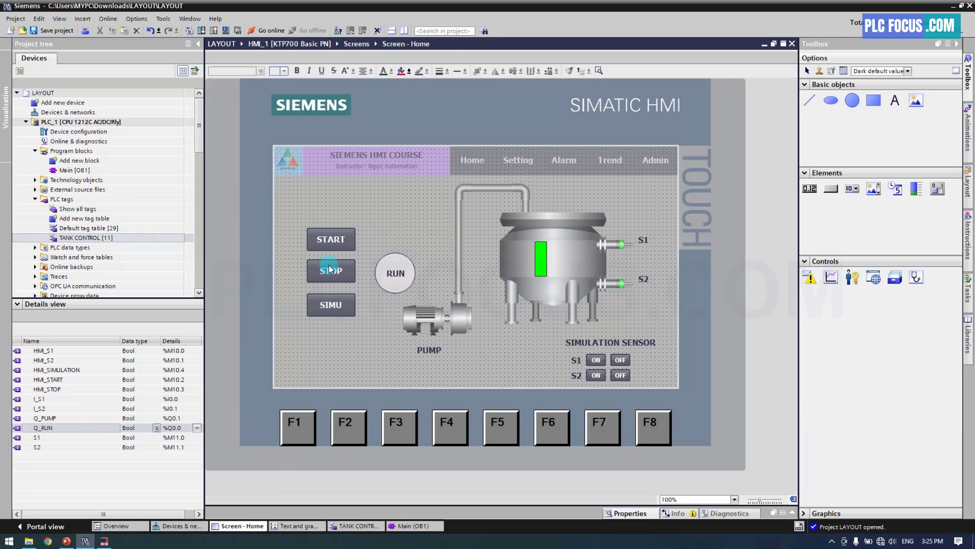
left_click(331, 247)
right_click(327, 243)
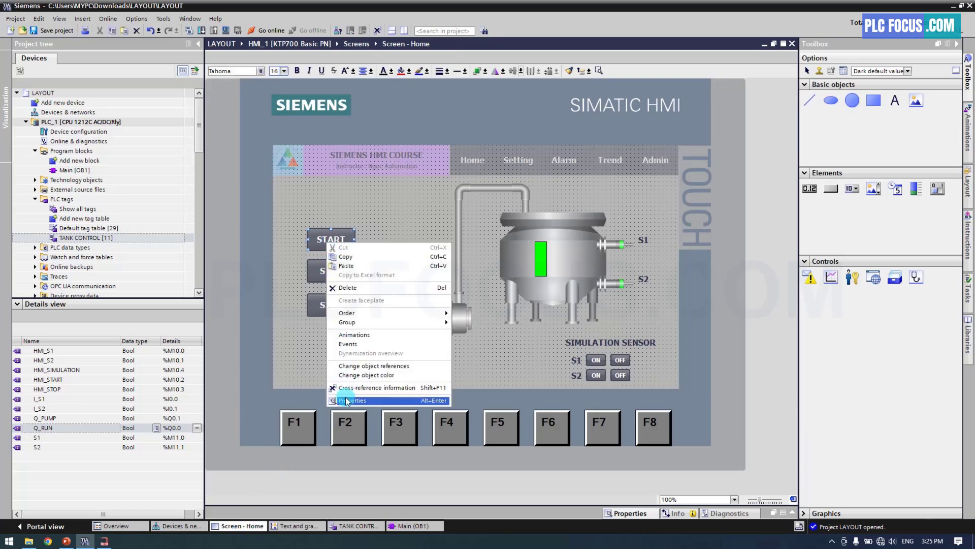
left_click(366, 401)
scroll(341, 262, "down", 3)
left_click(331, 323)
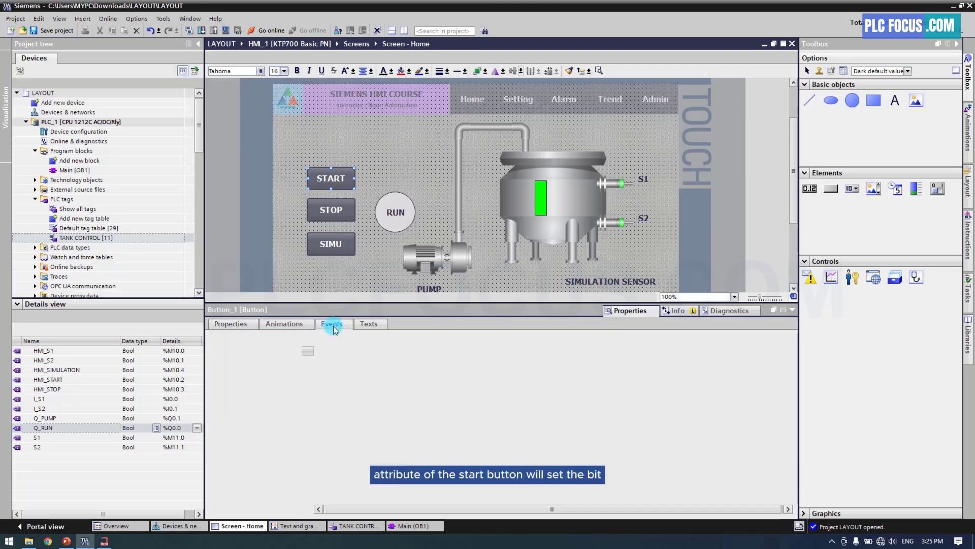
left_click(234, 362)
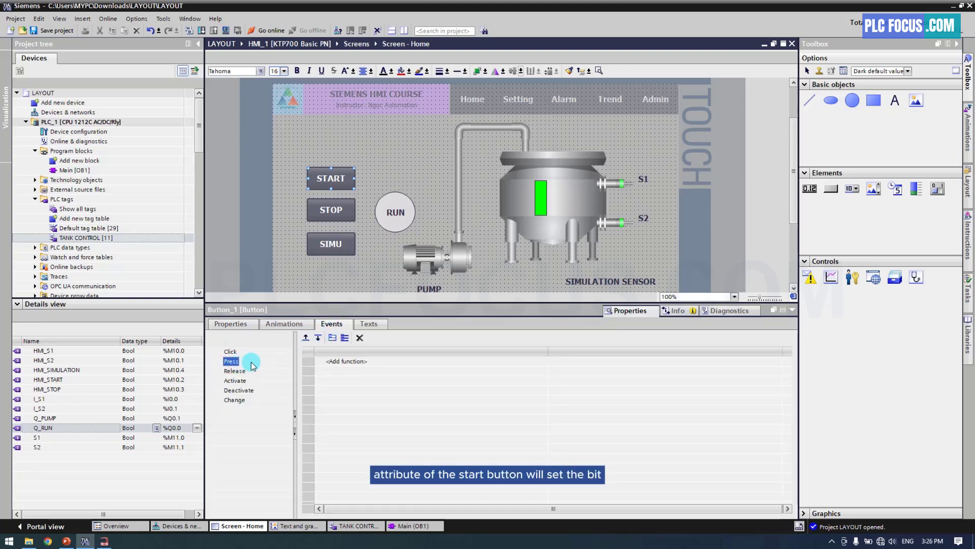
left_click(346, 364)
type("SetBit")
key("Return")
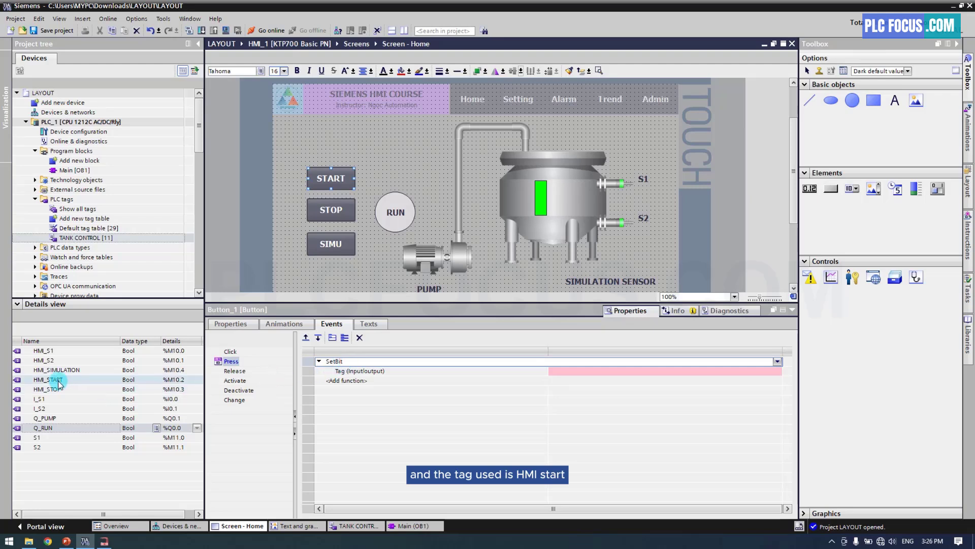
left_click_drag(47, 381, 573, 373)
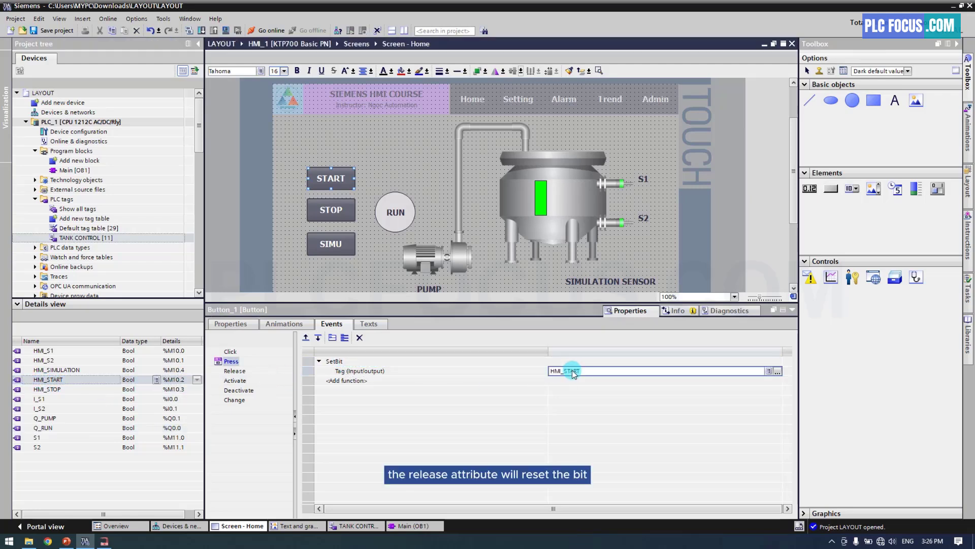
Step: Give the START button's Release event a ResetBit function with the HMI_START tag
left_click(235, 371)
left_click(346, 361)
type("re")
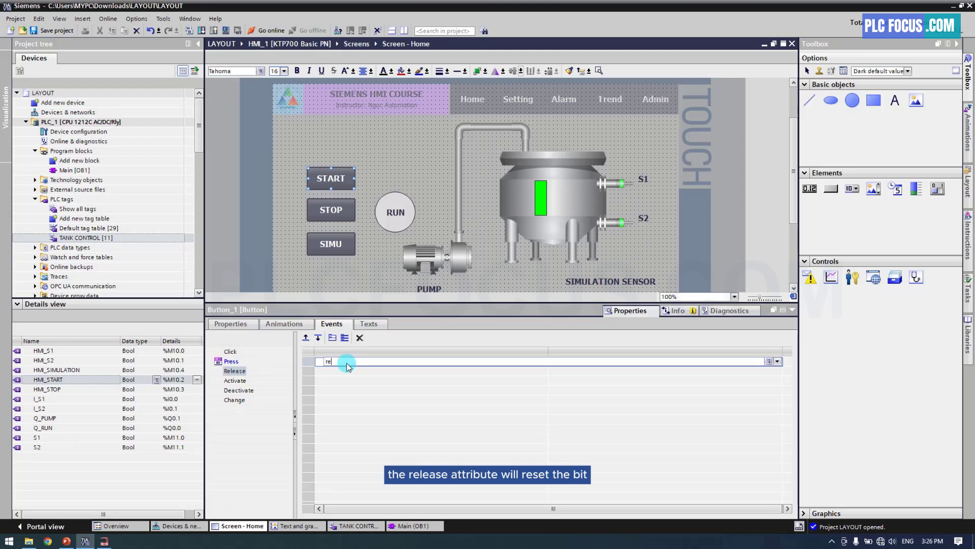
type("s")
key("Return")
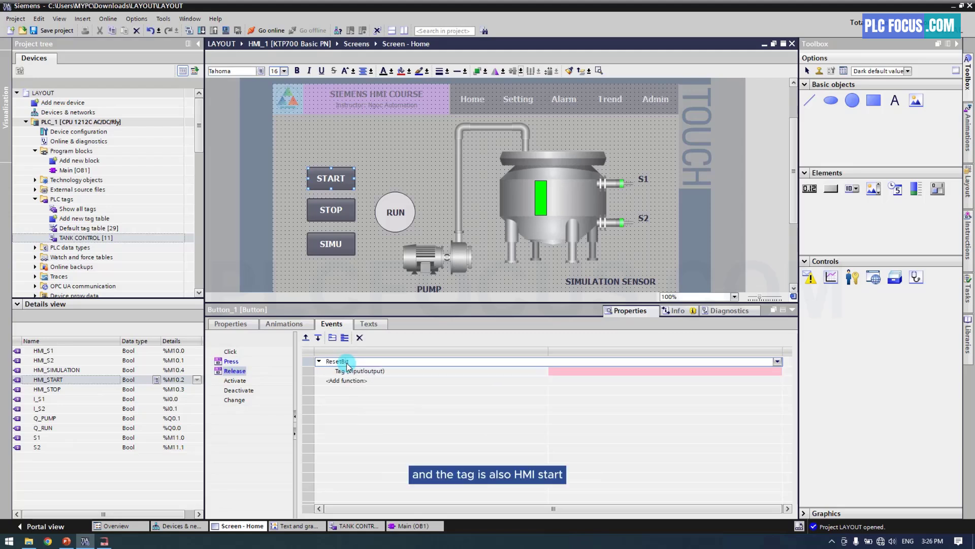
left_click_drag(48, 380, 568, 376)
Step: Give the STOP button's Press event a SetBit function with the HMI_STOP tag
left_click(339, 214)
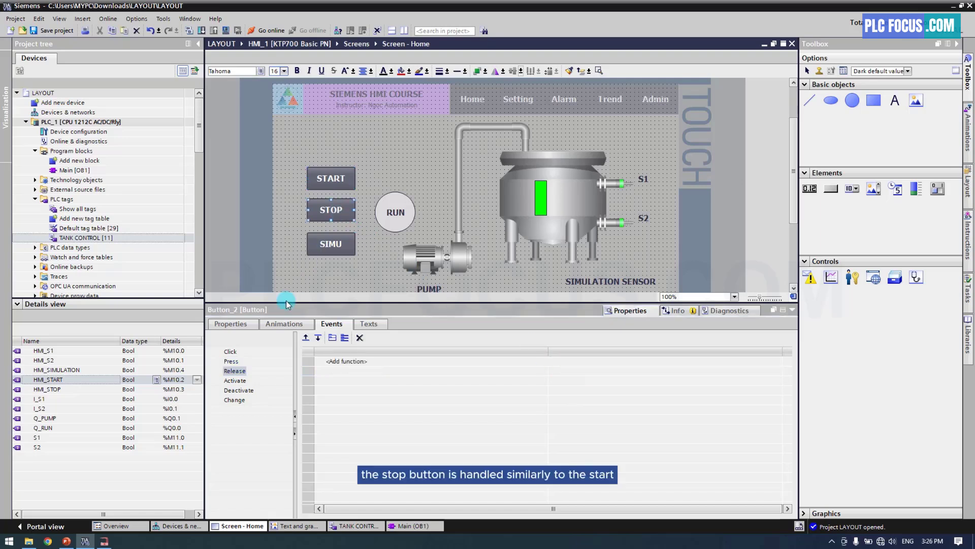
left_click(234, 361)
left_click(349, 362)
type("set")
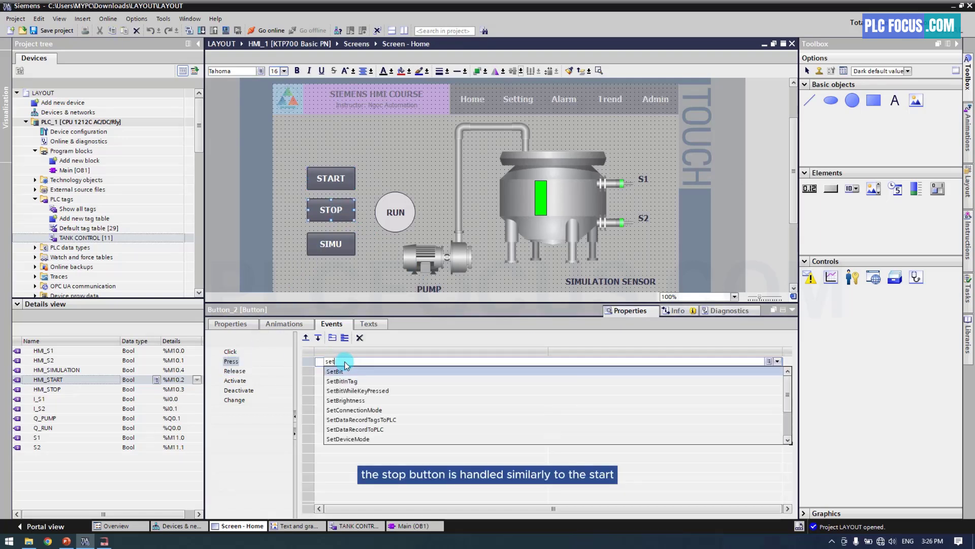
left_click(343, 372)
left_click_drag(54, 389, 559, 368)
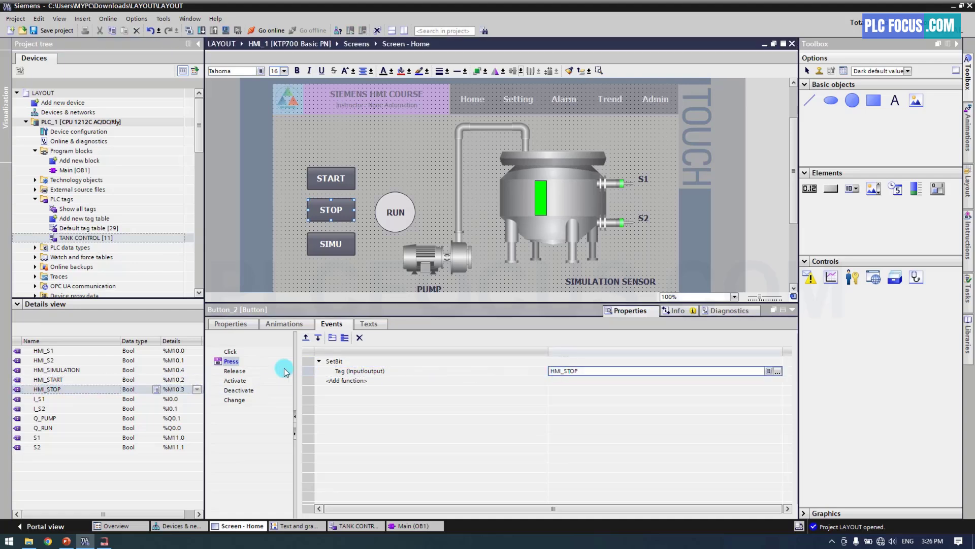
Step: Give the STOP button's Release event a ResetBit function with the HMI_STOP tag
left_click(235, 372)
left_click(337, 361)
type("res")
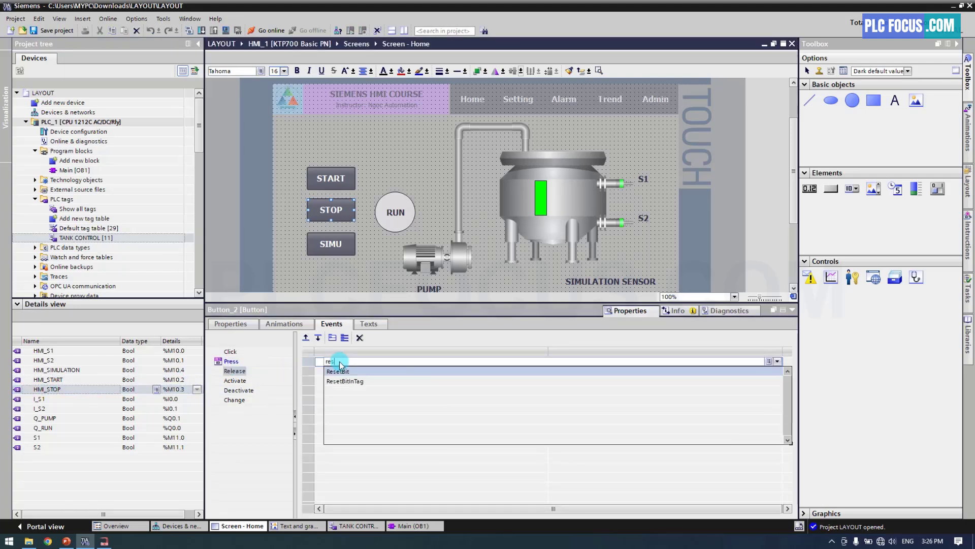
left_click(340, 373)
left_click_drag(53, 389, 593, 372)
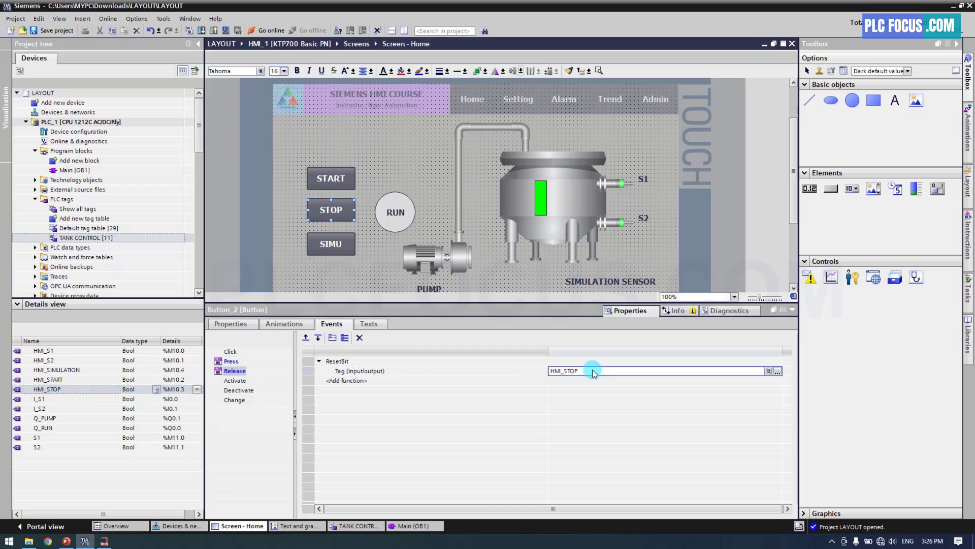
Step: Give the SIMU button's Press event an InvertBit function with the HMI_SIMULATION tag
left_click(342, 246)
left_click(232, 362)
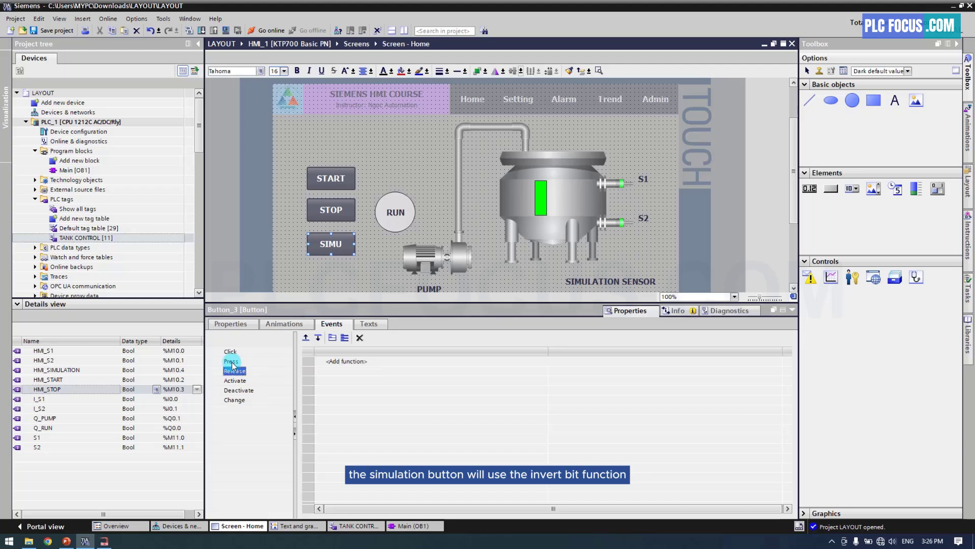
left_click(349, 364)
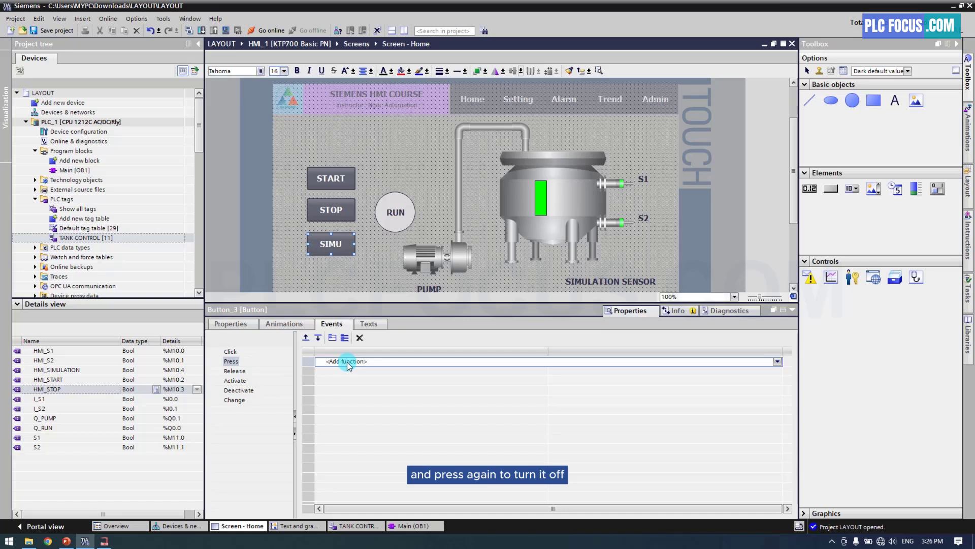
left_click(349, 363)
type("in")
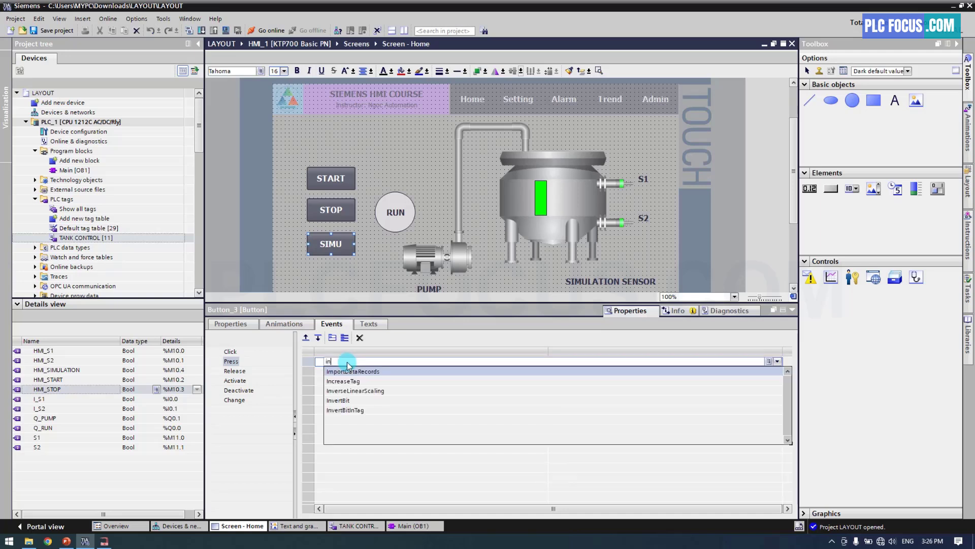
key("Down")
key("Down")
key("Return")
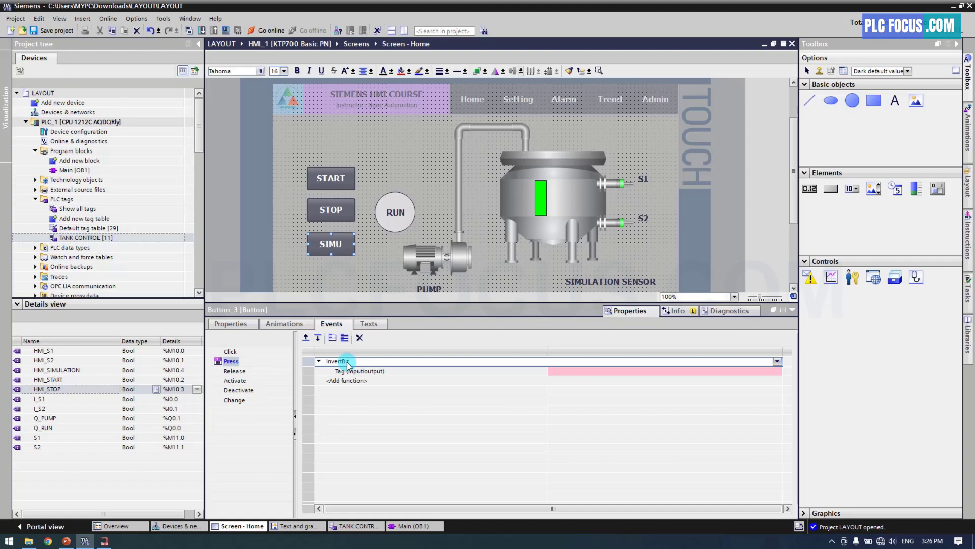
left_click_drag(59, 370, 574, 371)
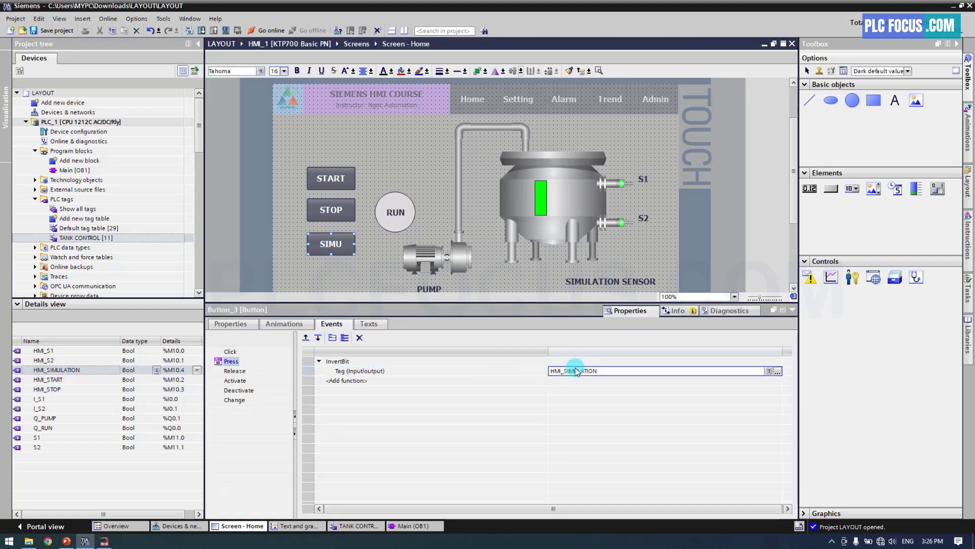
Step: Add an Appearance animation to the SIMU button and create range 0 with the default colours
left_click(286, 325)
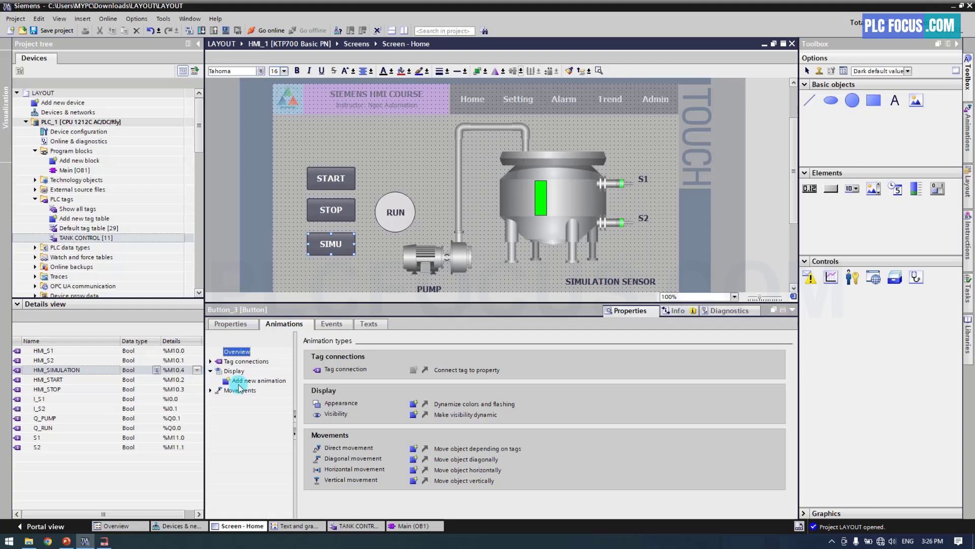
left_click(255, 382)
left_click(413, 369)
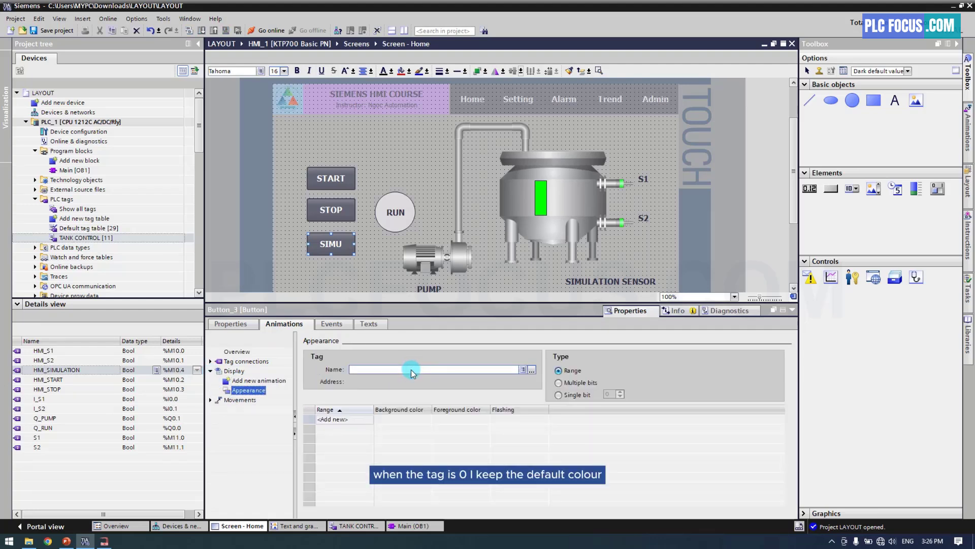
double_click(347, 427)
type("0")
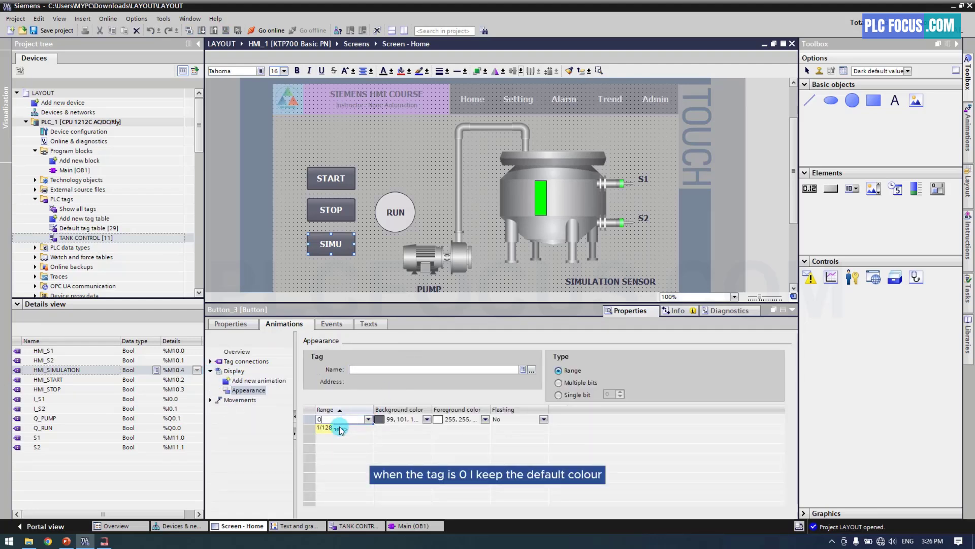
key("Return")
Step: Add range 1 to the SIMU button's Appearance animation with background colour 0, 255, 255
double_click(339, 428)
type("1")
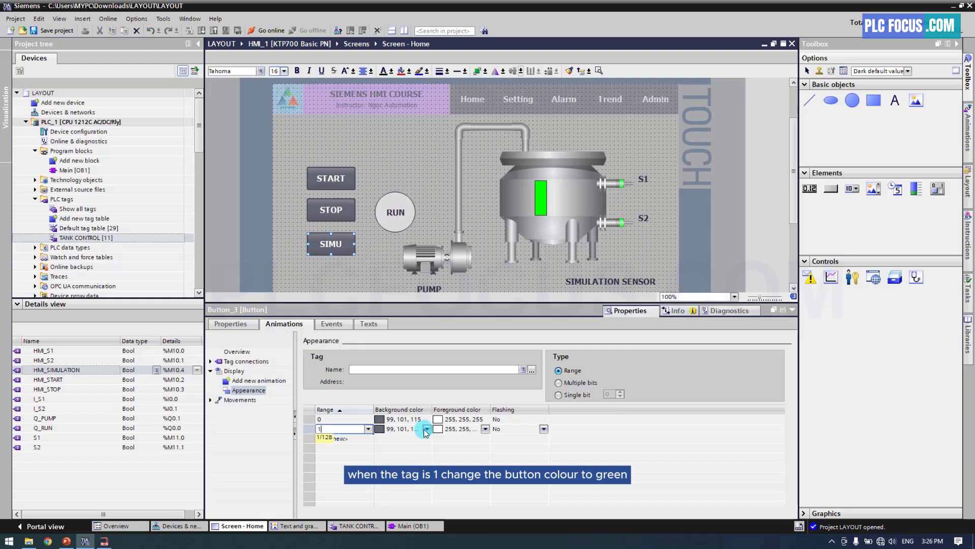
left_click(426, 429)
left_click(427, 429)
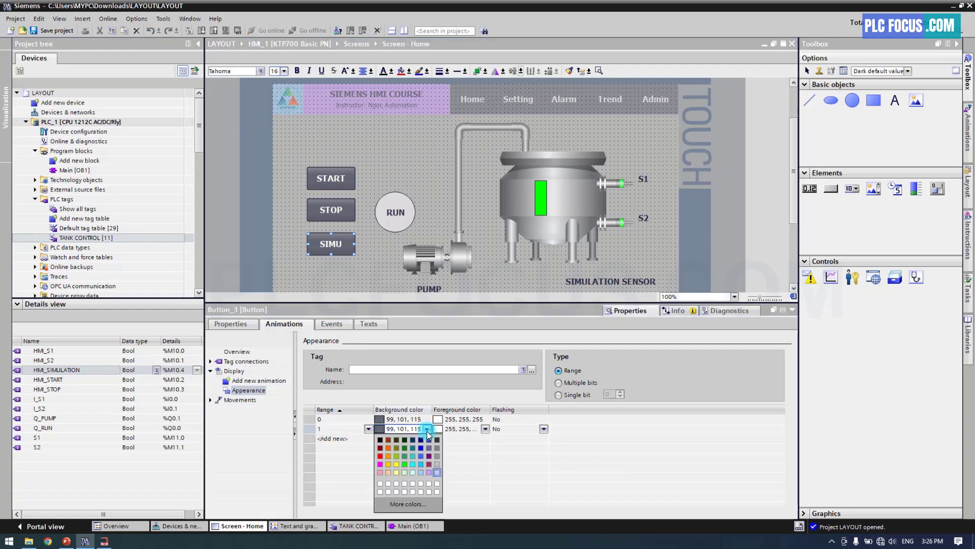
left_click(416, 466)
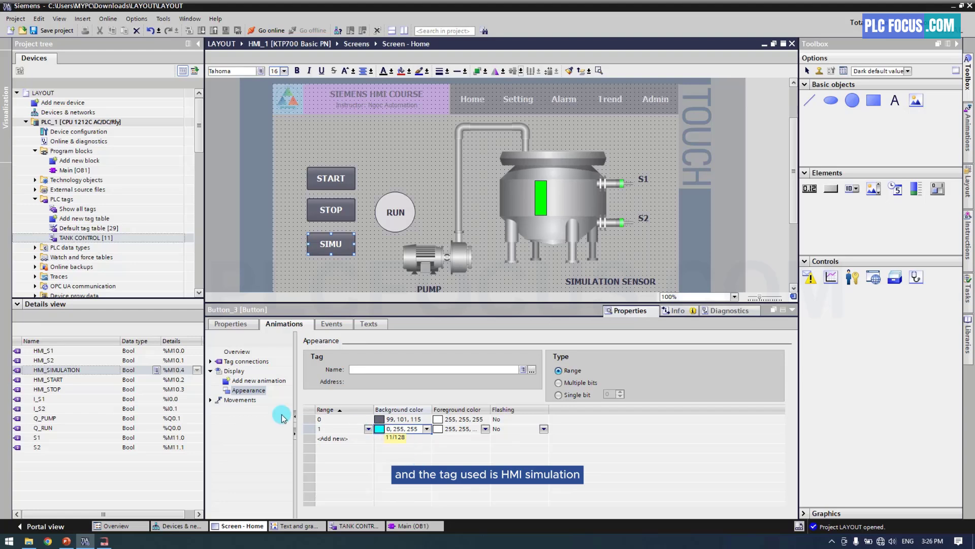
Step: Assign the HMI_SIMULATION tag to the SIMU button's Appearance animation
left_click(58, 370)
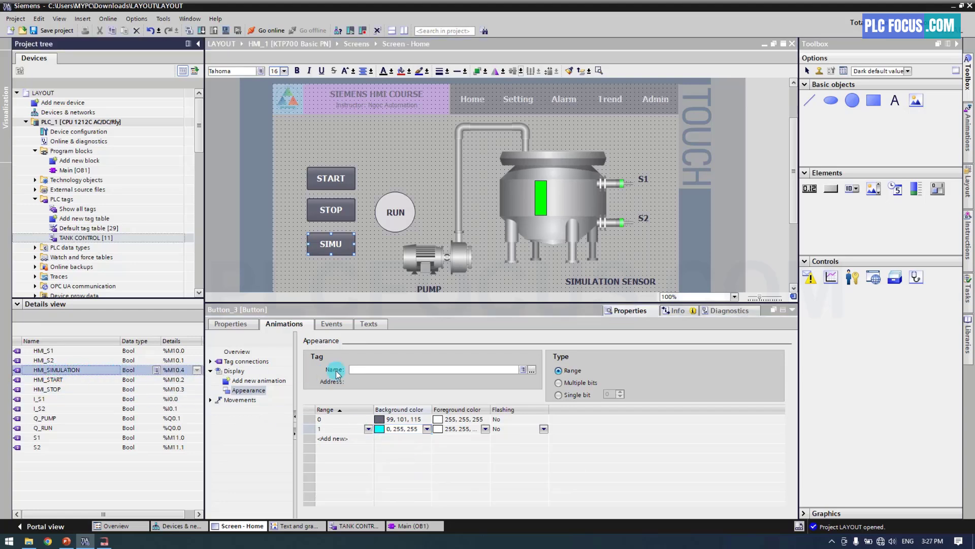
left_click_drag(373, 372, 373, 373)
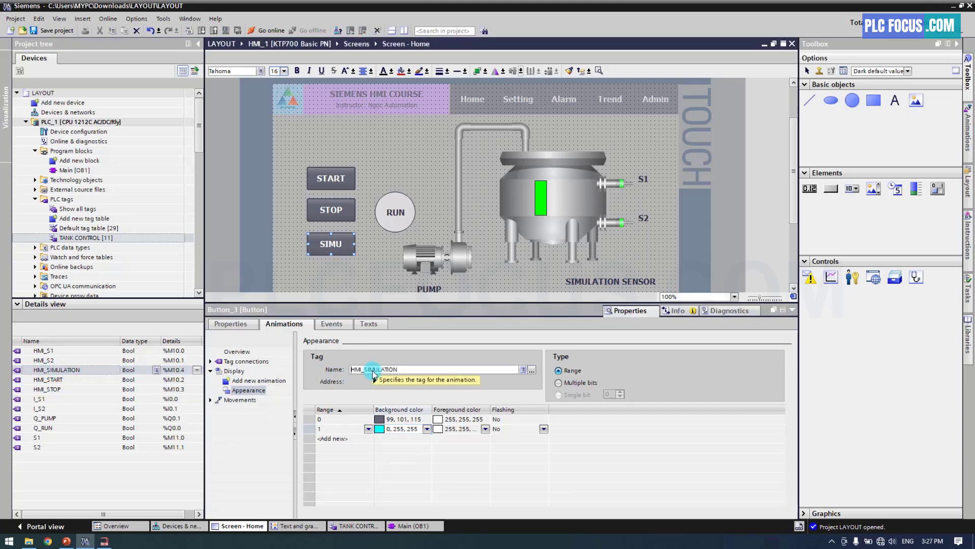
Step: Add an Appearance animation to the RUN lamp with range 0 in default colours and range 1 with background colour 0, 255, 0
left_click(397, 234)
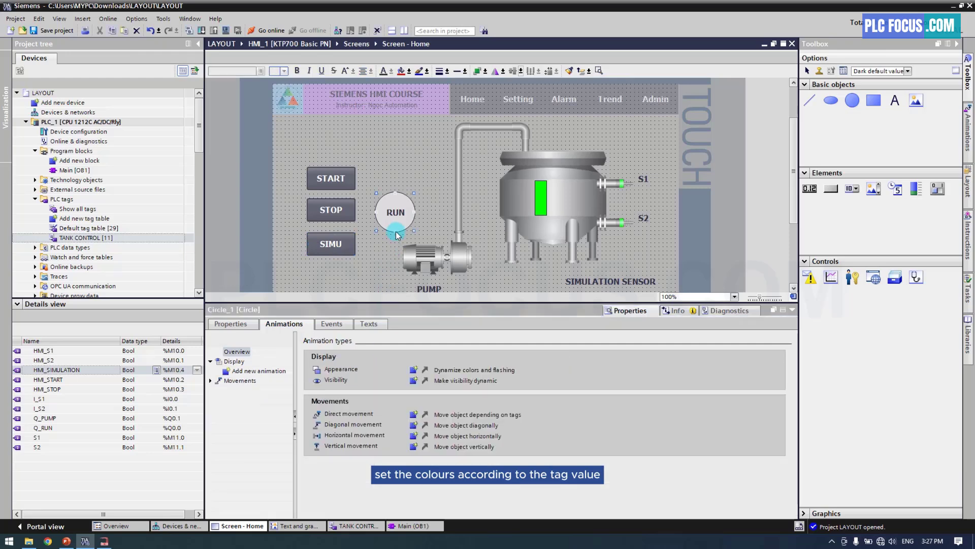
left_click(259, 371)
left_click(415, 375)
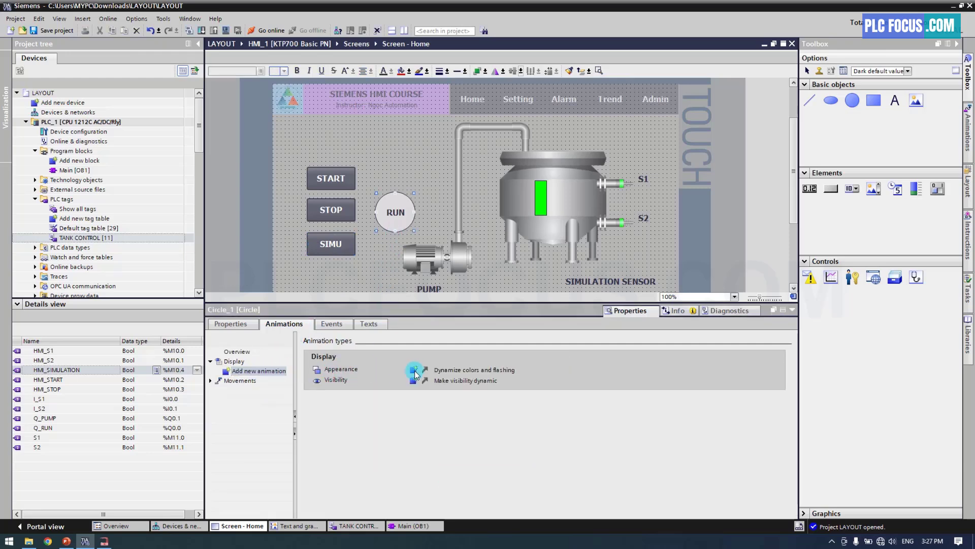
left_click(348, 421)
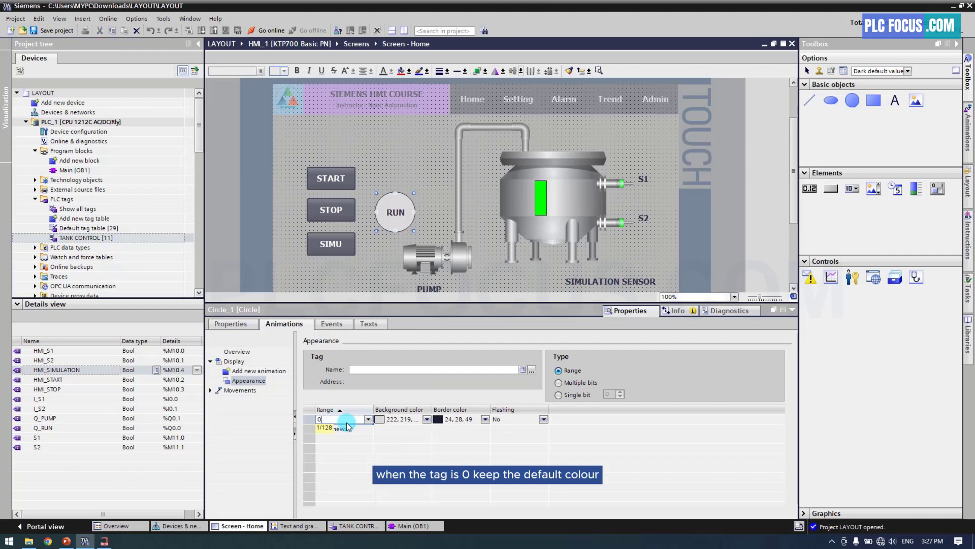
double_click(335, 429)
type("1")
left_click(427, 430)
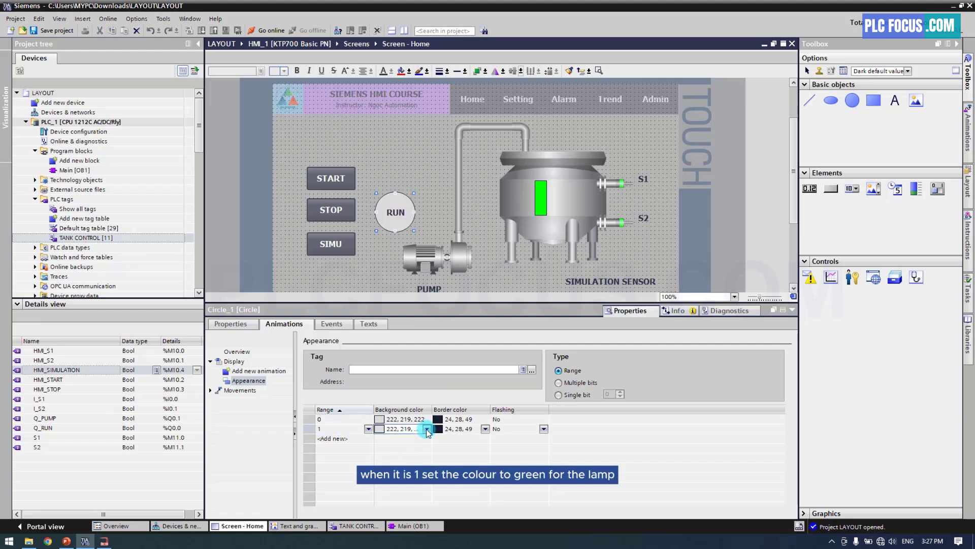
left_click(427, 430)
left_click(408, 464)
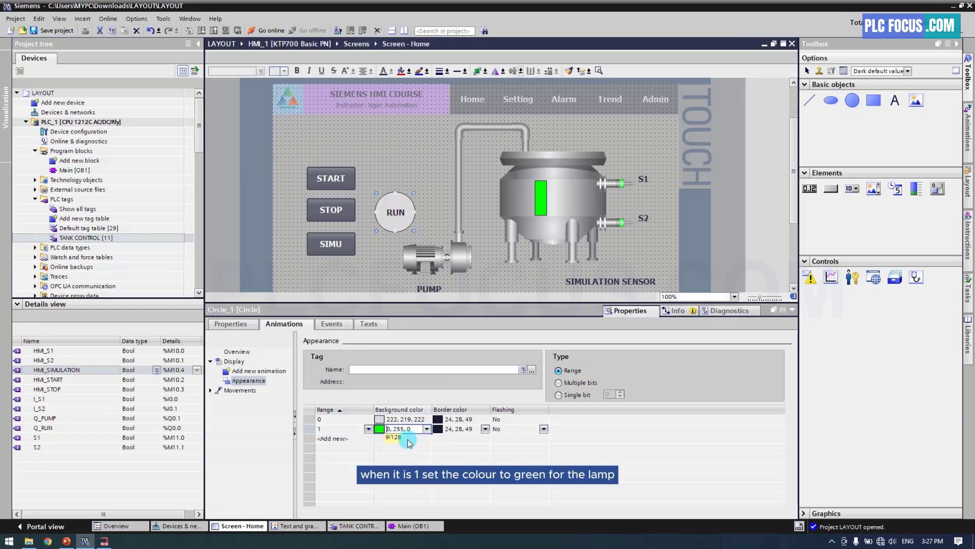
Step: Assign the Q_RUN tag to the RUN lamp's Appearance animation
left_click(45, 418)
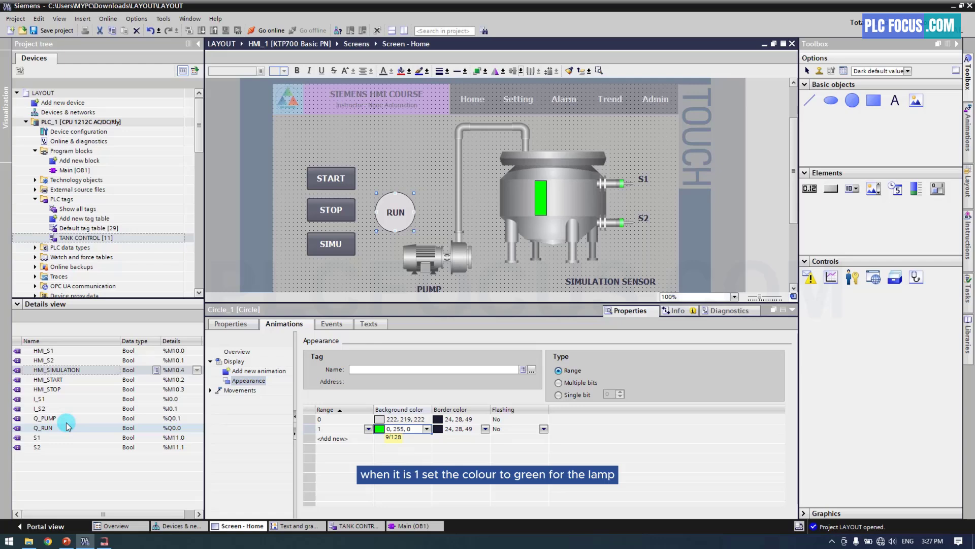
left_click(41, 428)
left_click_drag(35, 432, 370, 375)
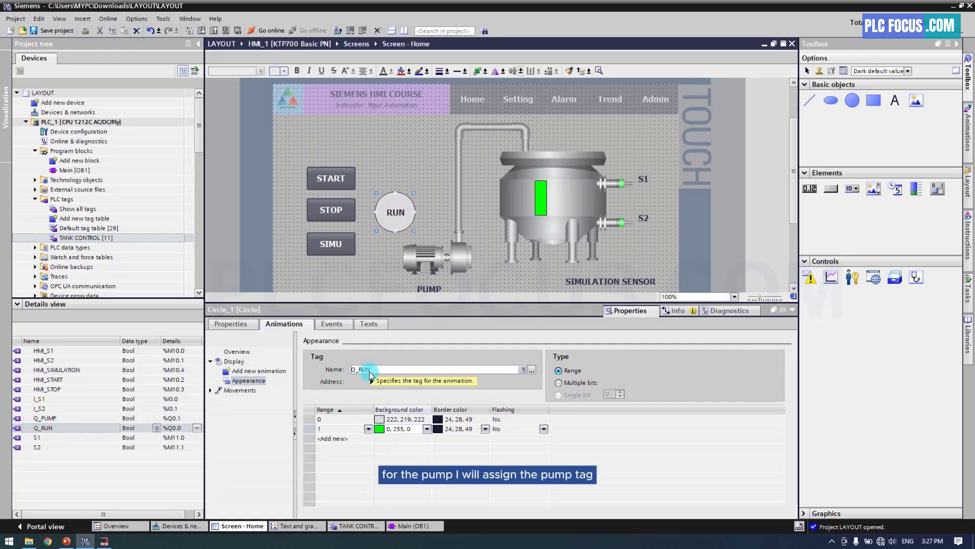
Step: Assign the Q_PUMP tag as the process tag of the pump's graphic I/O field
left_click(425, 263)
left_click(248, 325)
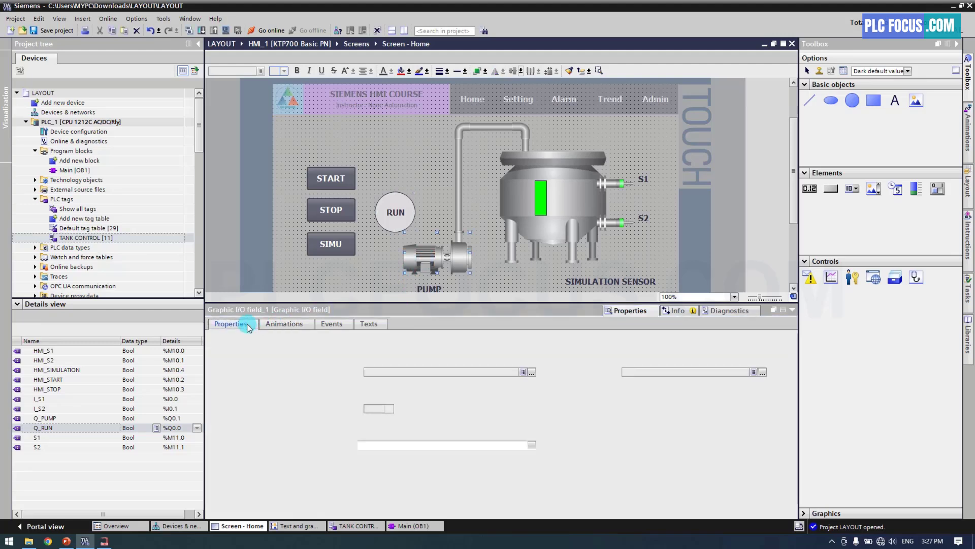
left_click(226, 351)
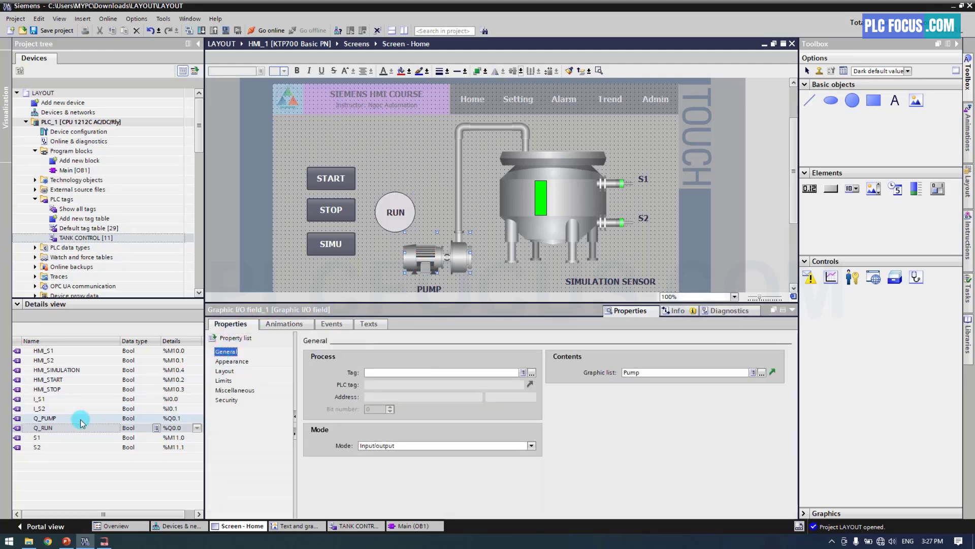
left_click_drag(53, 421, 378, 375)
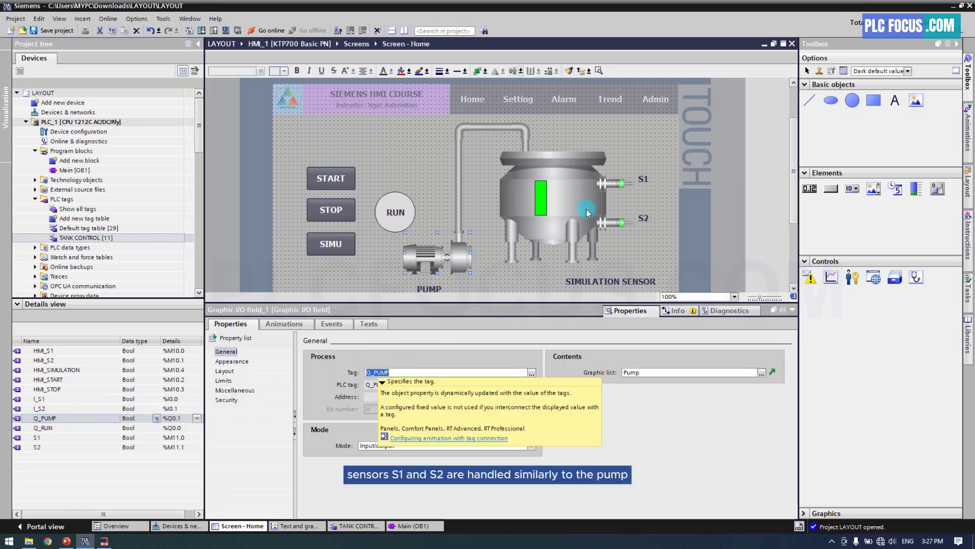
Step: Assign the S1 tag as the process tag of the upper sensor's graphic I/O field
left_click(612, 186)
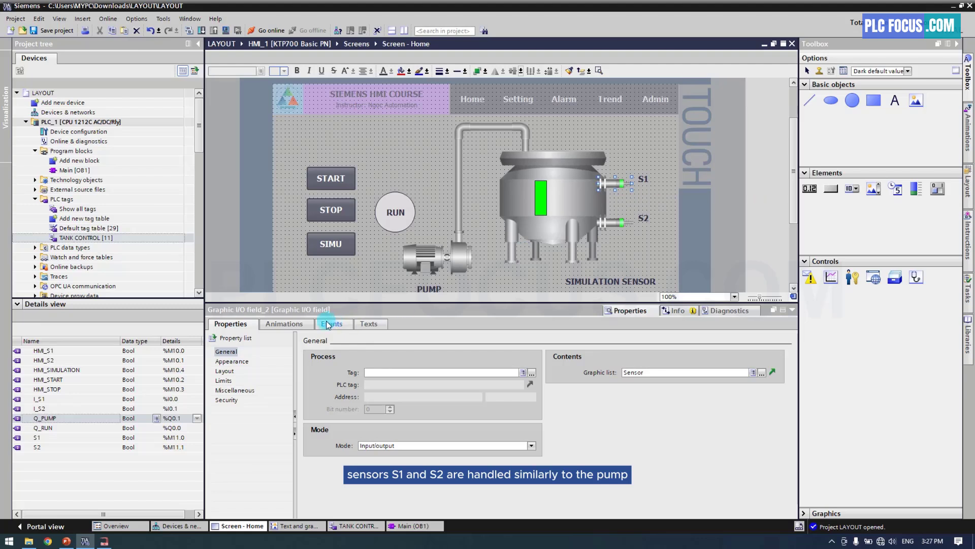
left_click(228, 352)
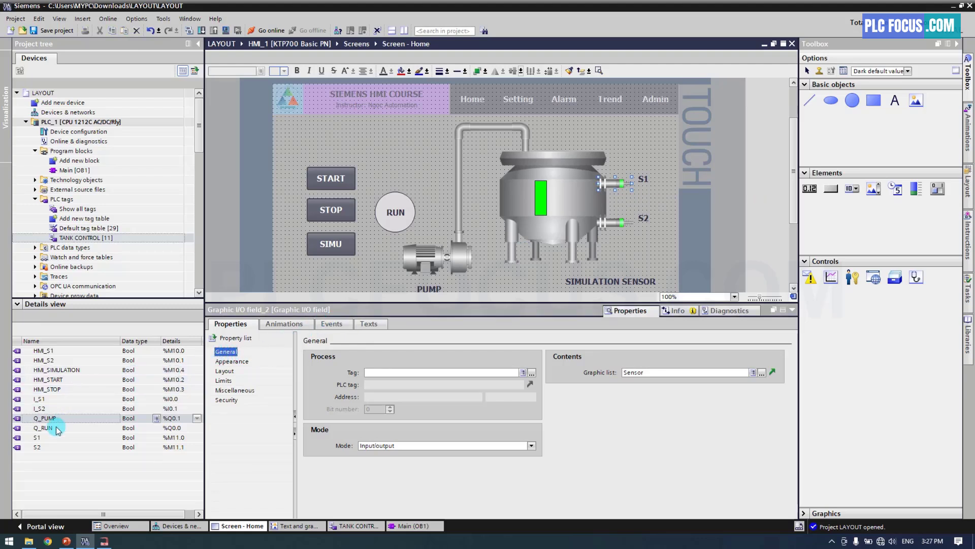
left_click(37, 437)
left_click_drag(45, 439, 378, 374)
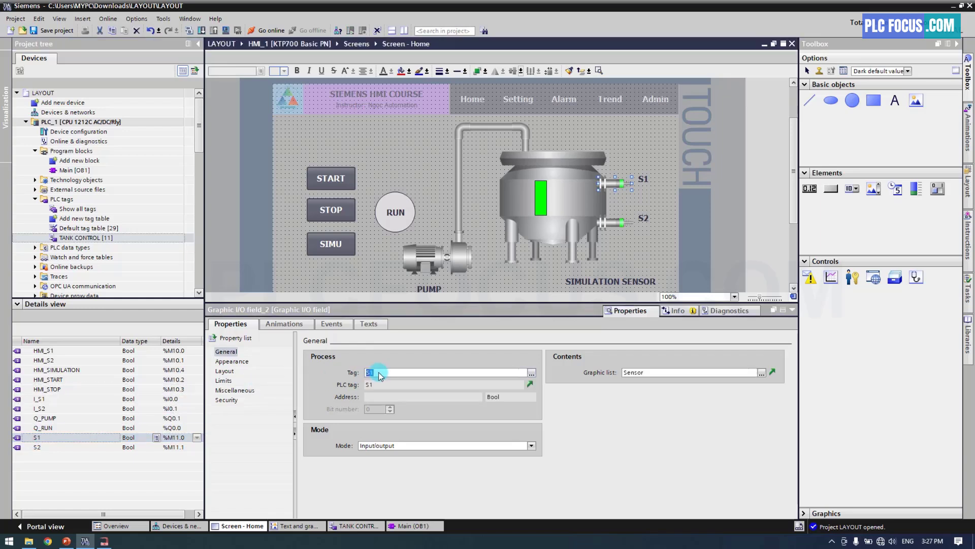
Step: Assign the S2 tag to the lower sensor's graphic I/O field and set its mode to Output
left_click(612, 222)
left_click_drag(41, 447, 392, 375)
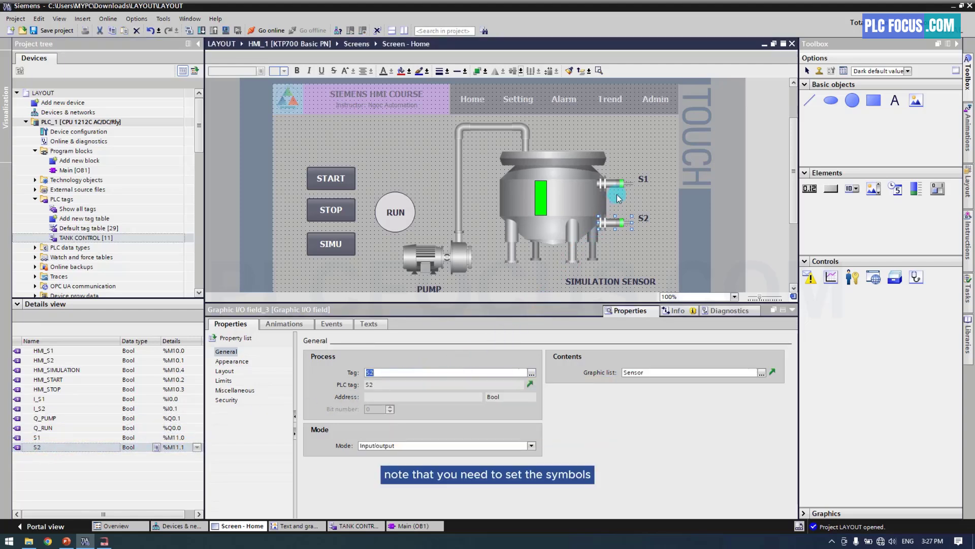
left_click(387, 445)
left_click(376, 472)
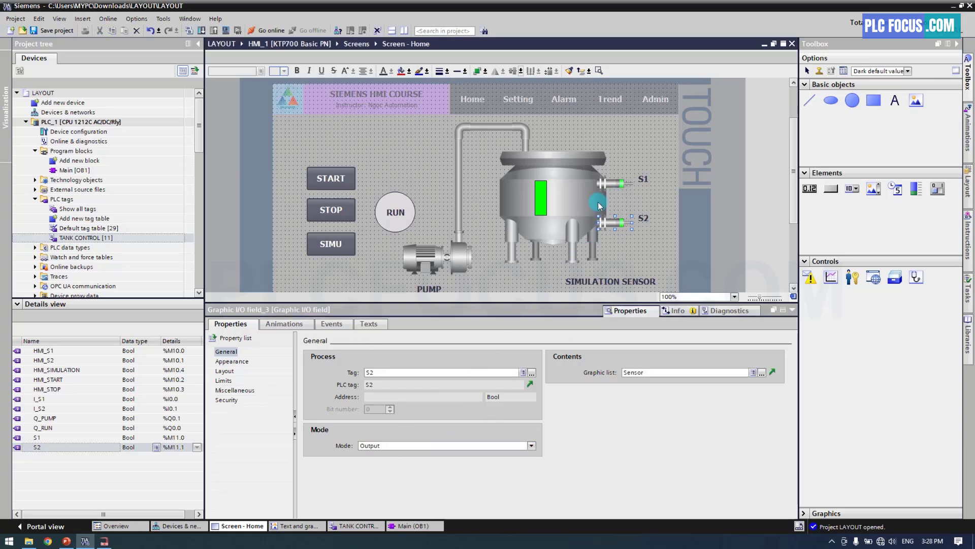
Step: Set the mode of the S1 sensor and pump graphic I/O fields to Output
left_click(608, 187)
left_click(396, 446)
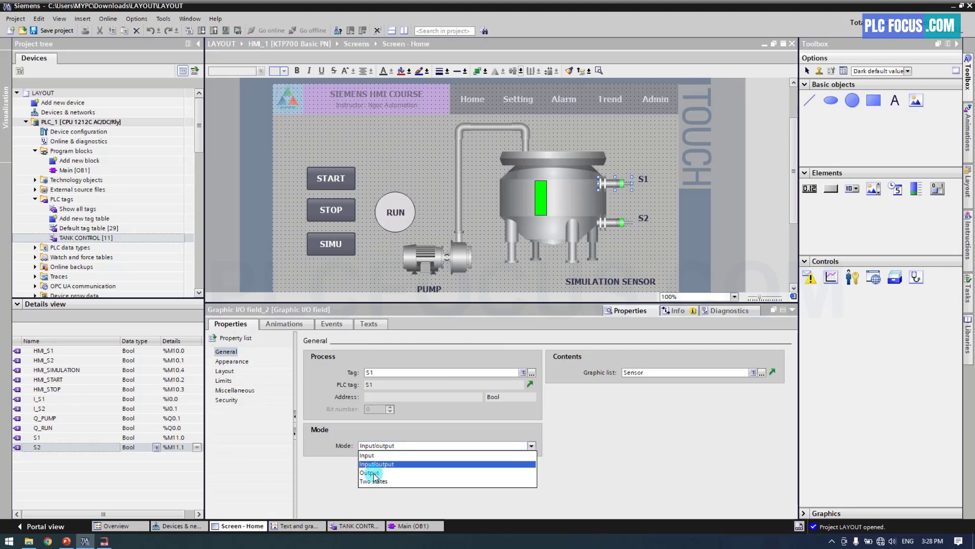
left_click(375, 473)
left_click(430, 260)
left_click(382, 445)
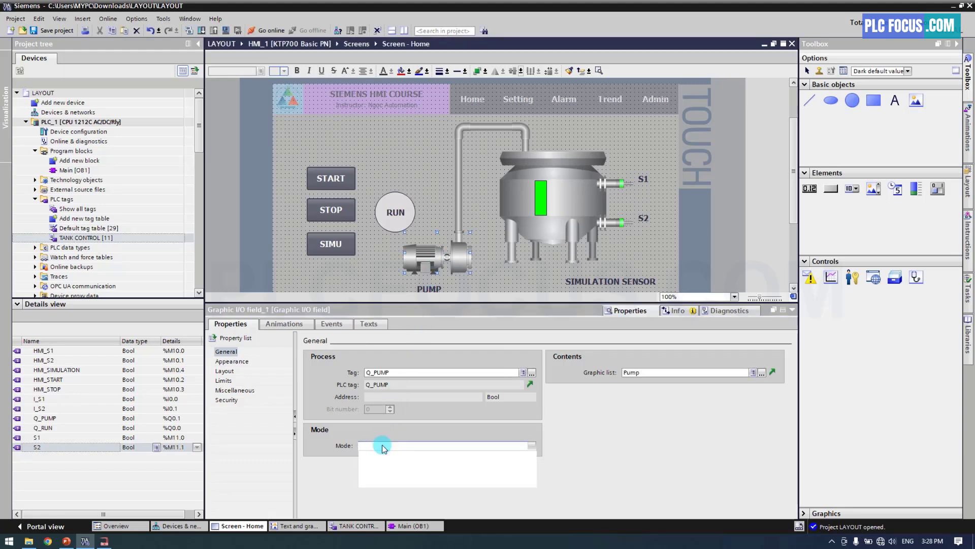
left_click(375, 473)
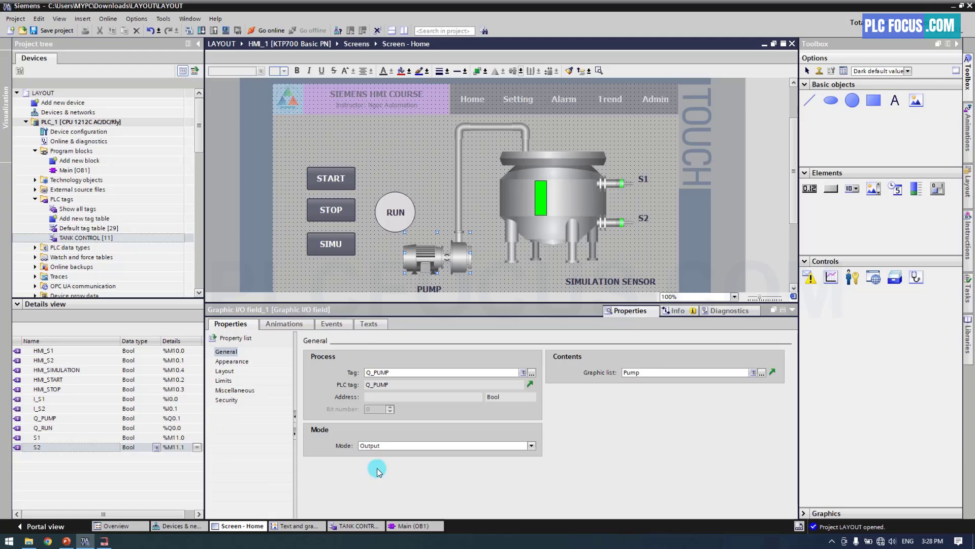
Step: Shift the green rectangle on the tank leftwards to uncover the black rectangle beneath it
left_click(541, 201)
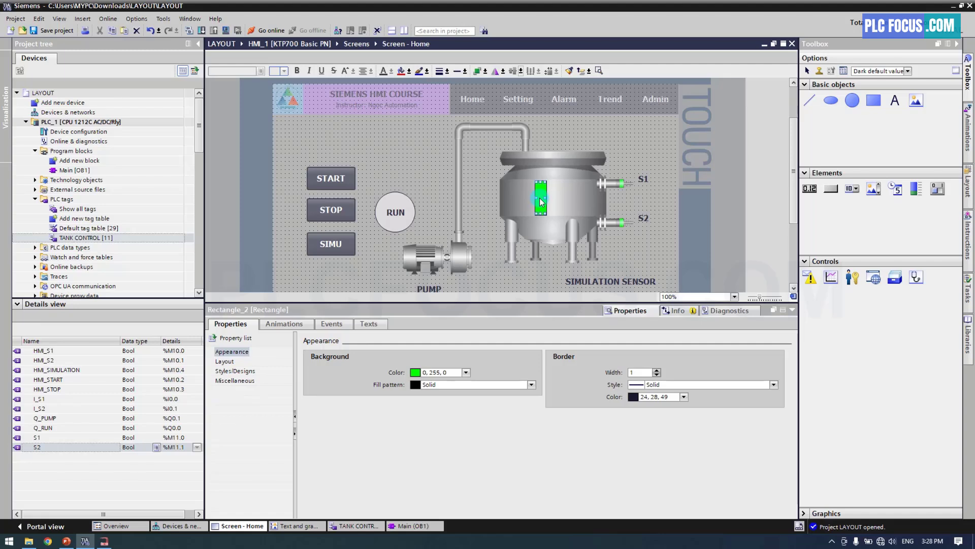
key("Left")
key("Left")
key("Left")
key("Left")
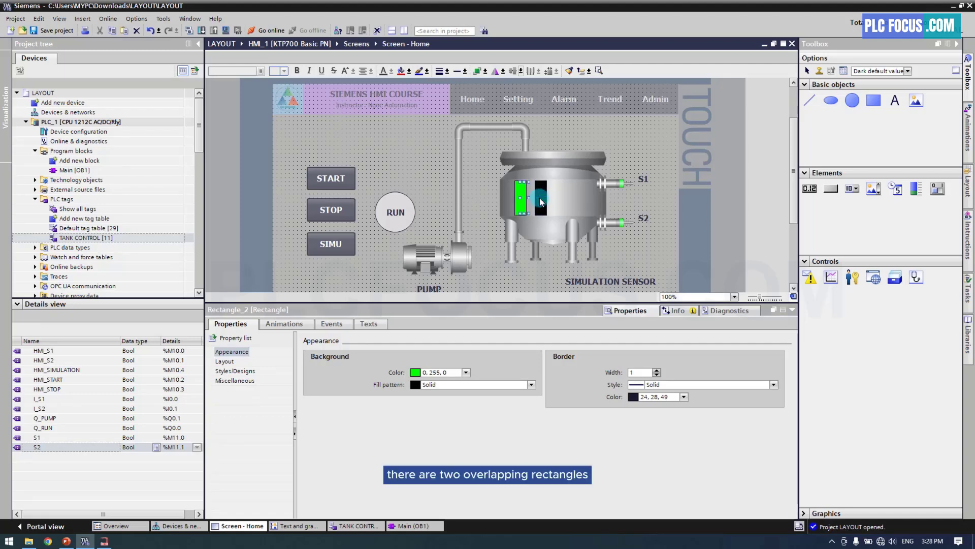
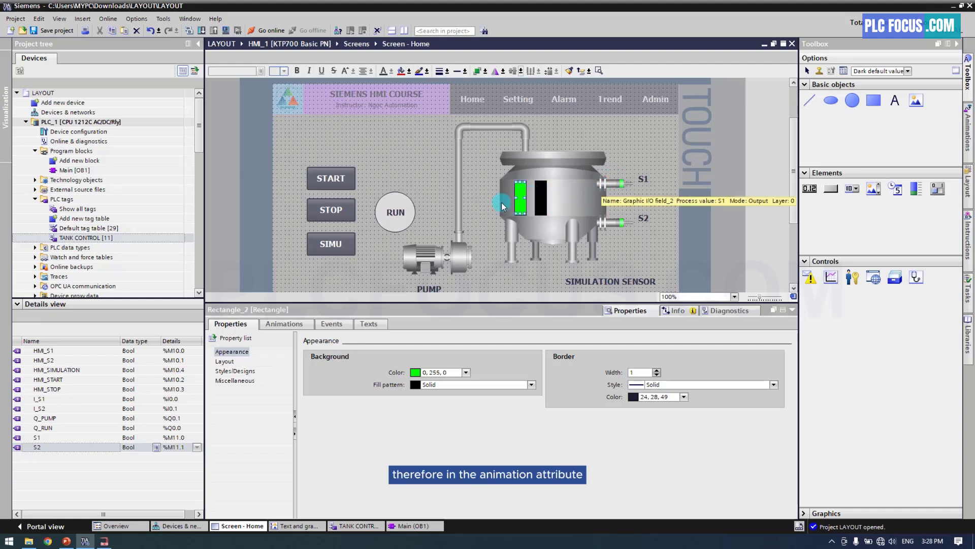
Step: Add a Visibility animation to the tank's green rectangle and assign it the S1 tag
left_click(283, 324)
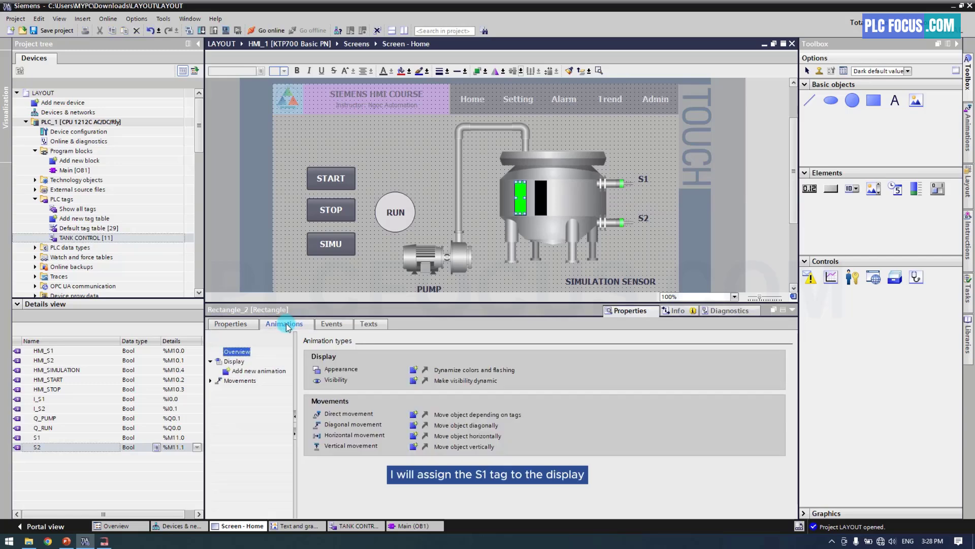
left_click(257, 372)
left_click(409, 381)
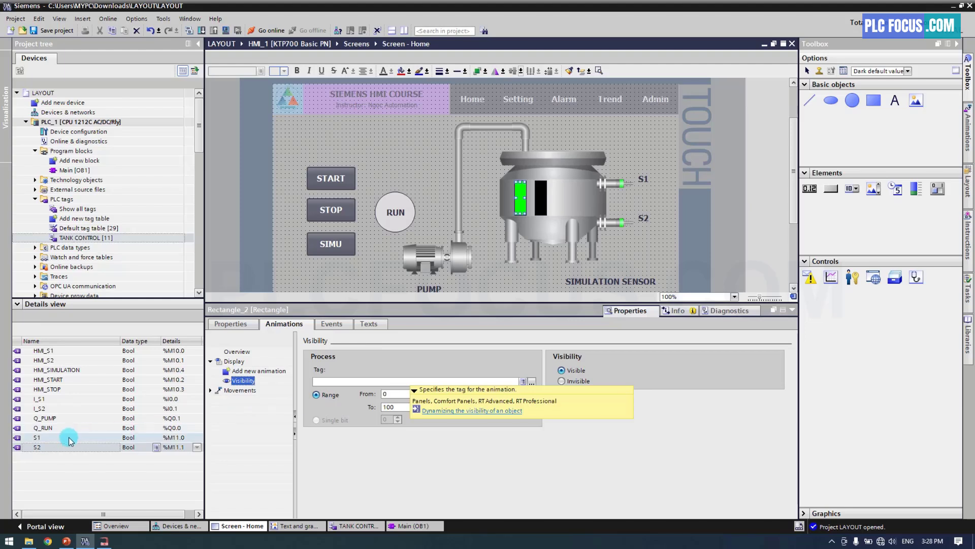
left_click(39, 439)
left_click_drag(38, 441, 325, 384)
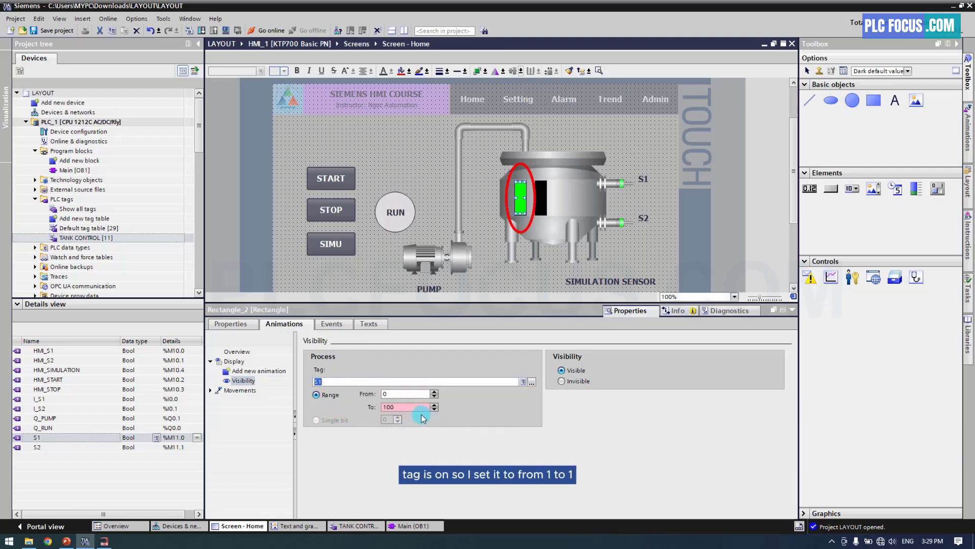
Step: Set the green rectangle's visibility range from 1 to 1
left_click_drag(400, 413, 377, 412)
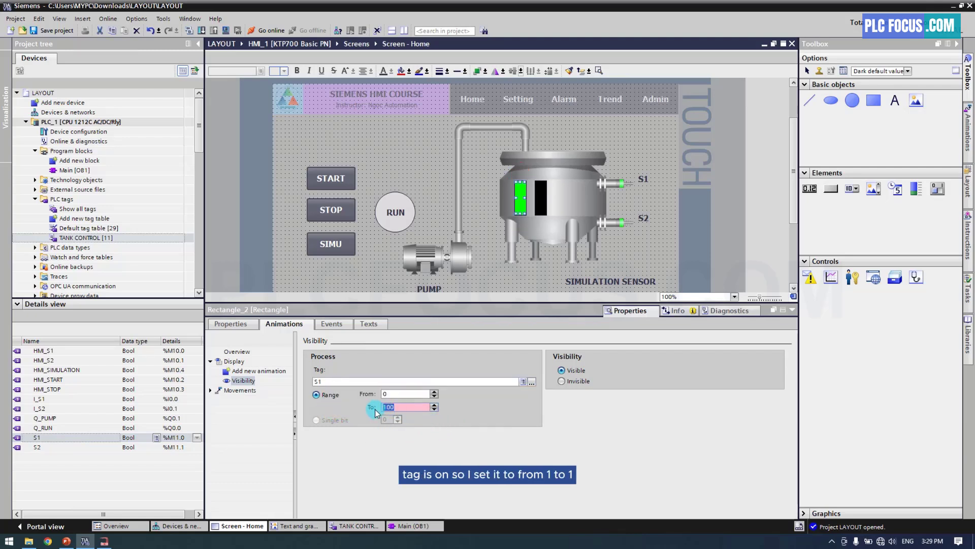
type("1")
double_click(388, 394)
type("1")
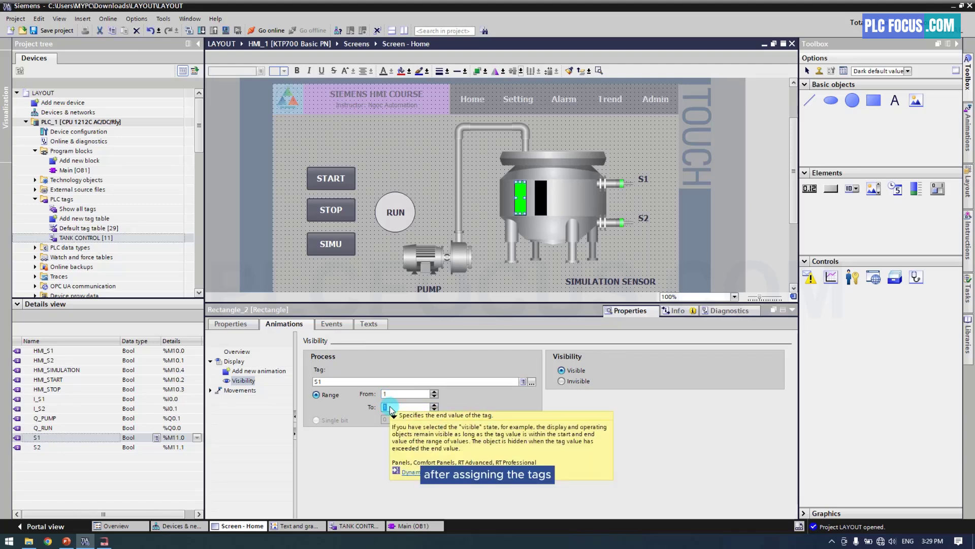
Step: Move the green rectangle back over the black rectangle on the tank
left_click(521, 192)
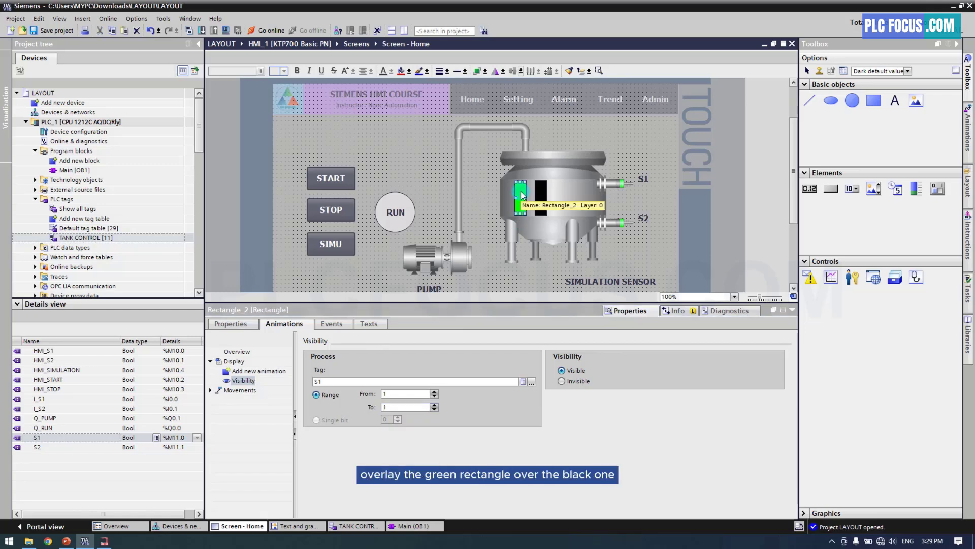
key("Right")
key("Right")
key("Right")
key("Right")
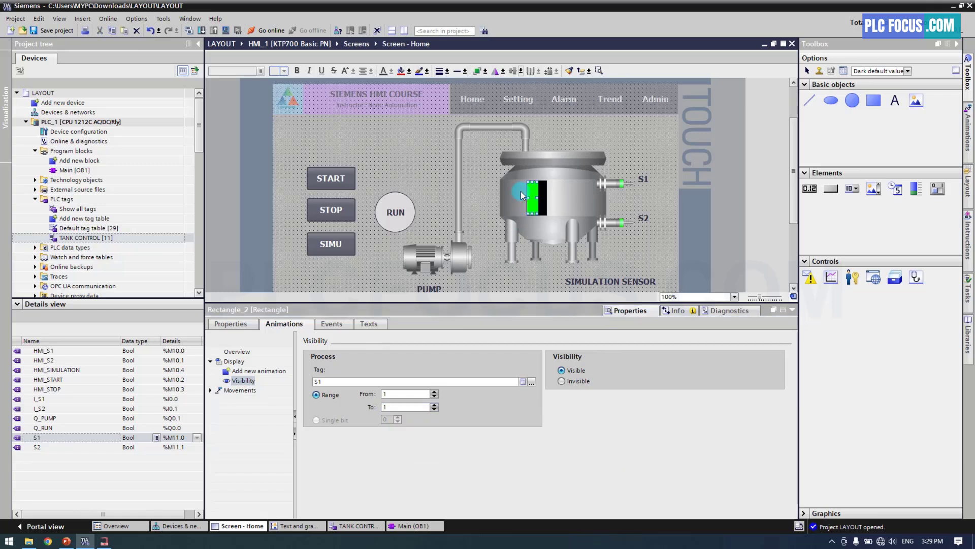
Step: Give the S1 ON simulation button a SetBit function on its Press event, linked to the HMI_S1 tag
scroll(521, 192, "down", 3)
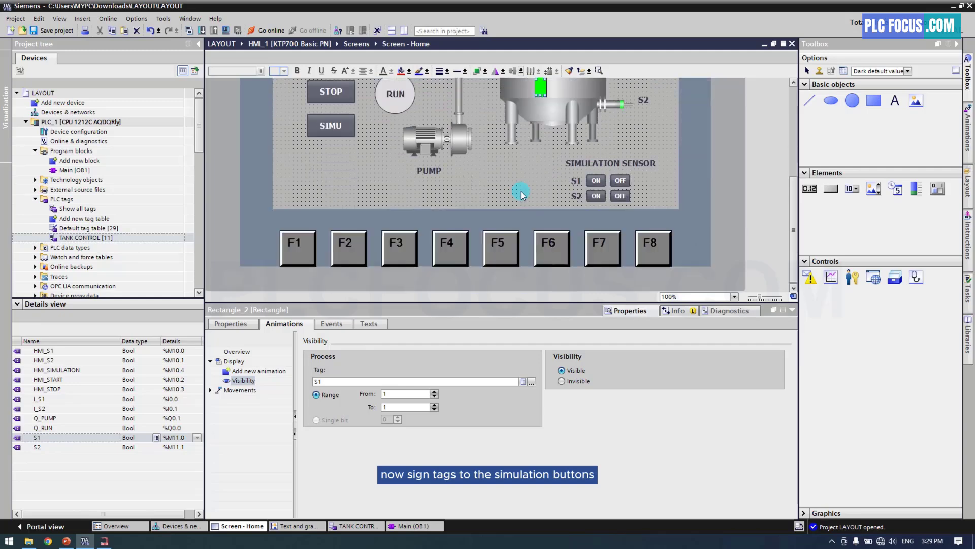
left_click(597, 181)
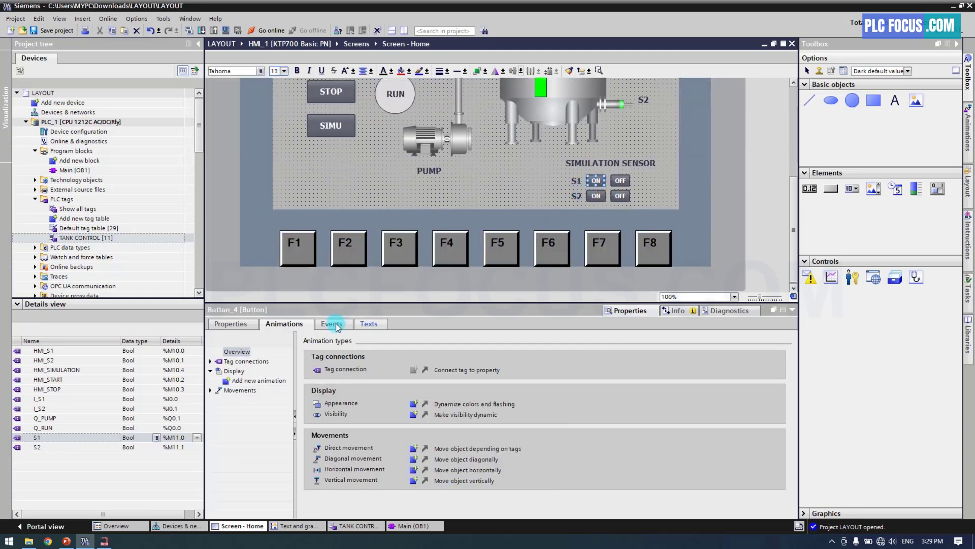
left_click(329, 325)
left_click(232, 362)
left_click(340, 361)
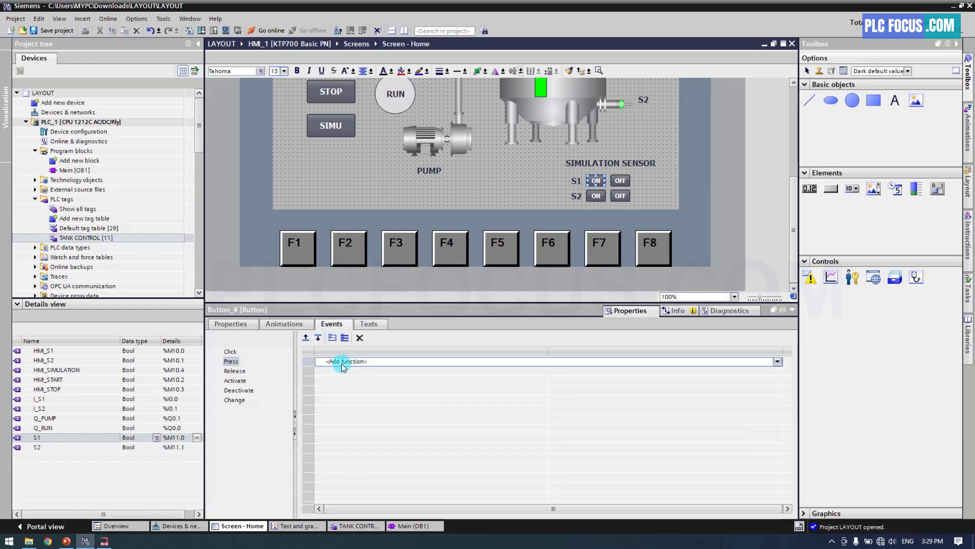
type("set")
left_click(342, 373)
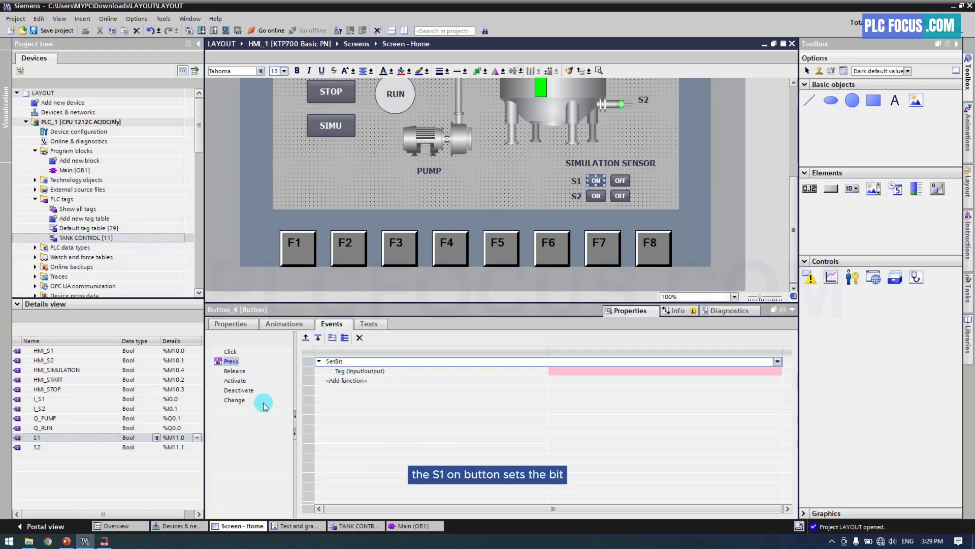
left_click(49, 361)
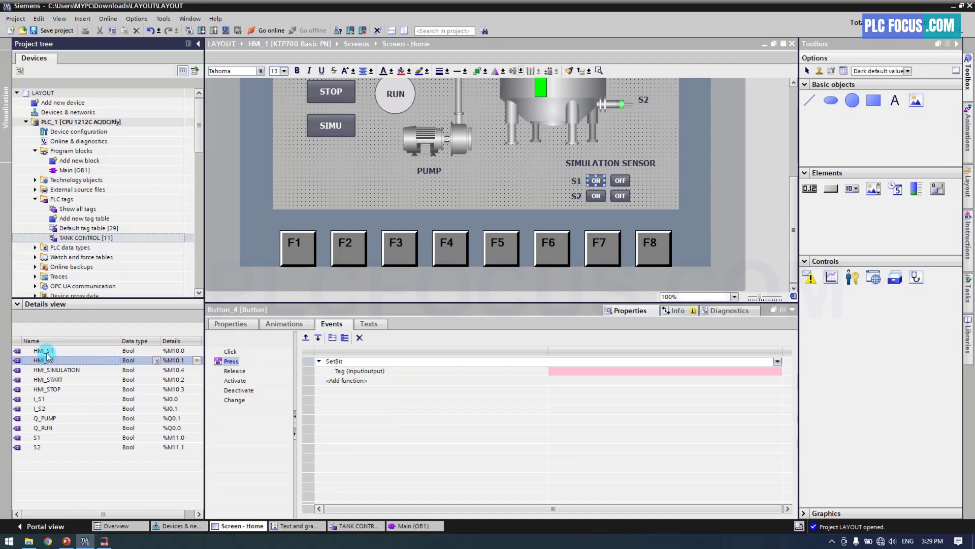
left_click_drag(45, 350, 566, 373)
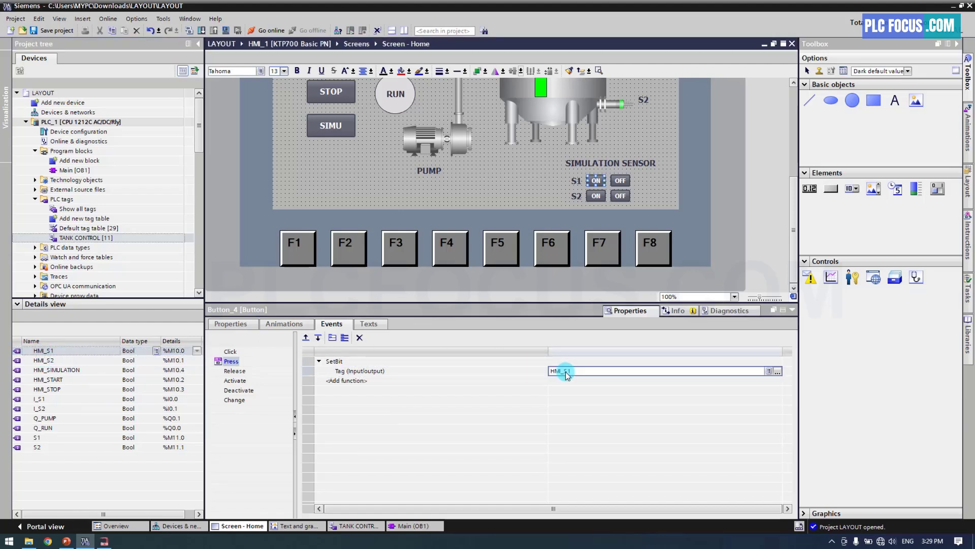
Step: Give the S1 OFF simulation button a ResetBit function on its Press event, linked to the HMI_S1 tag
left_click(621, 182)
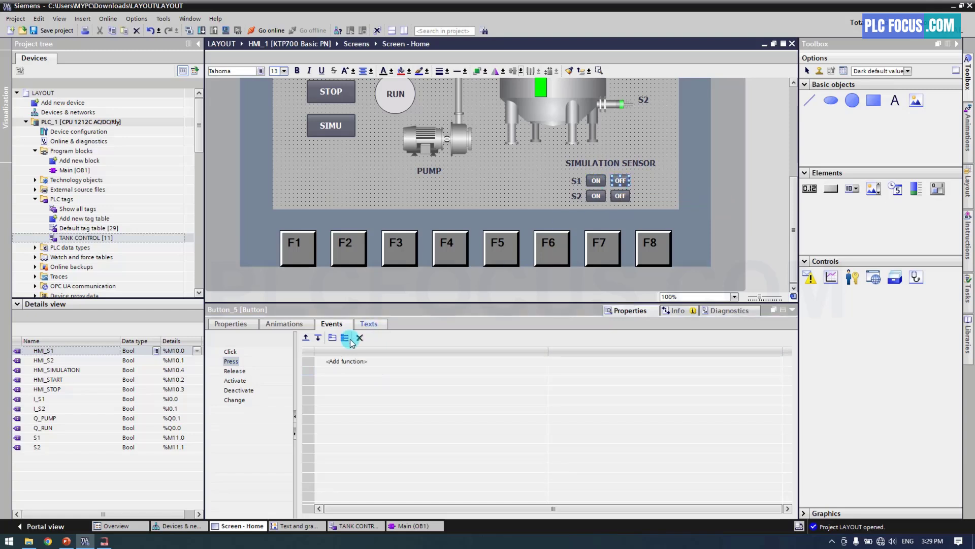
left_click(231, 361)
left_click(333, 361)
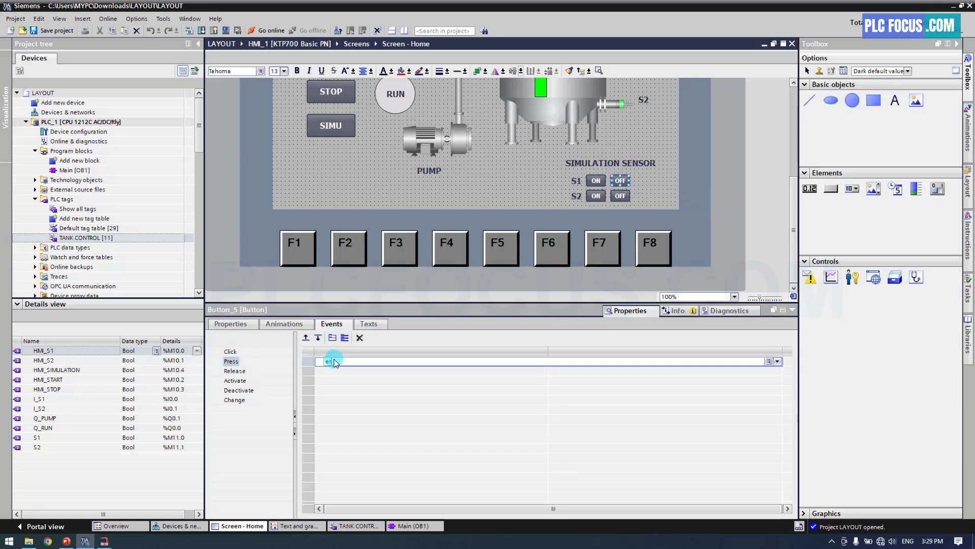
type("res")
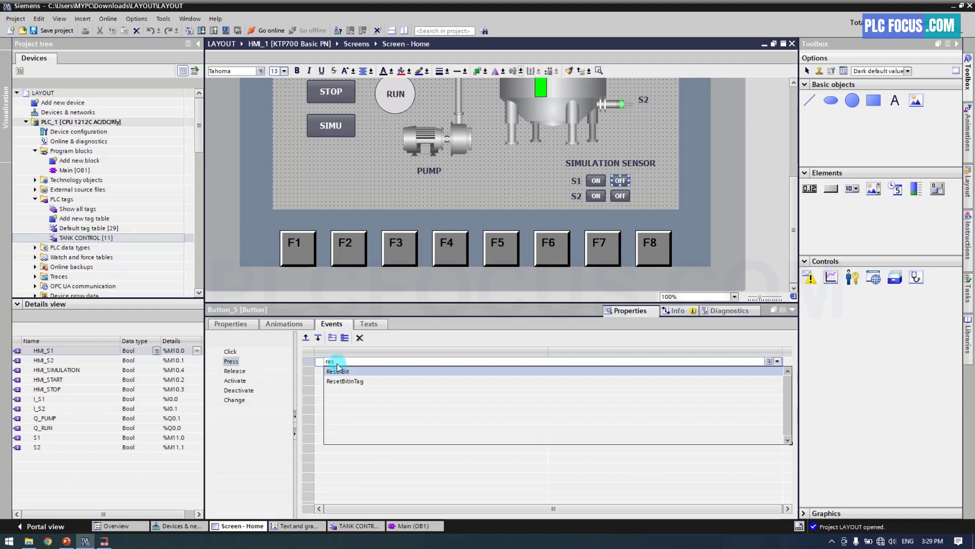
left_click(338, 371)
left_click(71, 352)
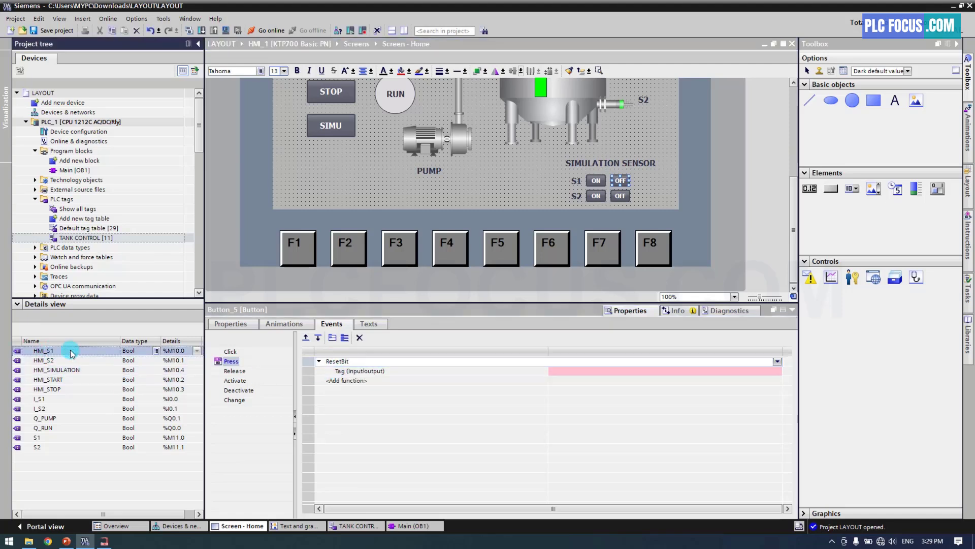
left_click_drag(71, 352, 564, 372)
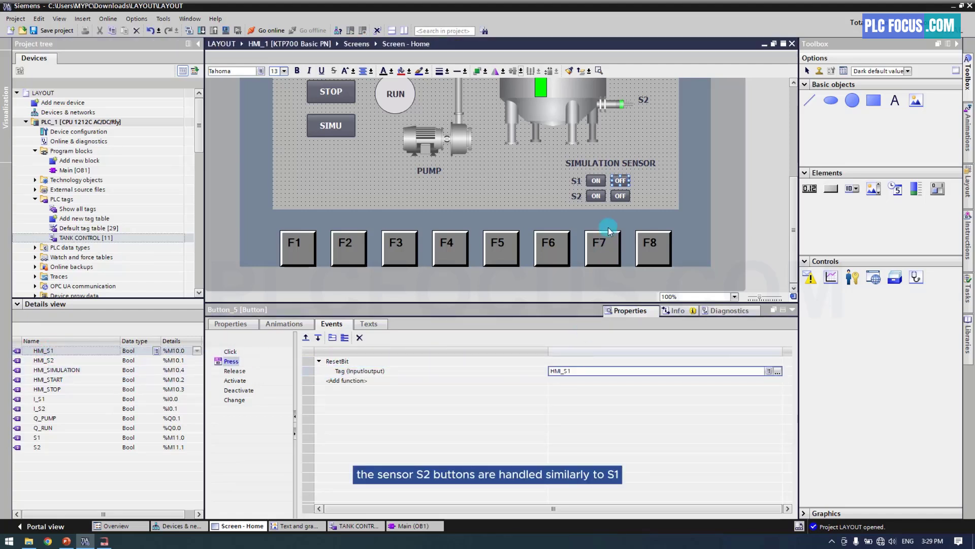
Step: Give the S2 ON simulation button a SetBit function on its Press event, linked to the HMI_S2 tag
left_click(596, 195)
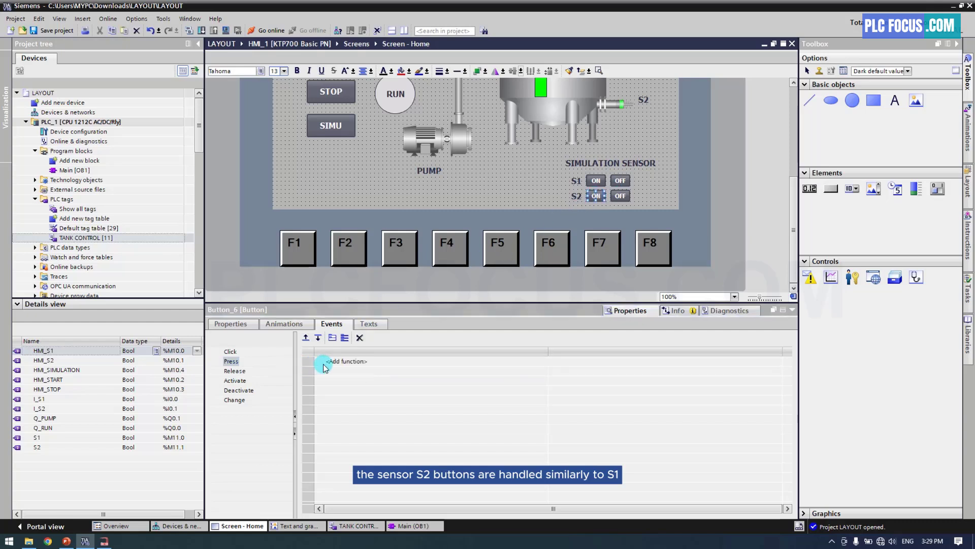
double_click(340, 362)
type("set")
left_click(336, 371)
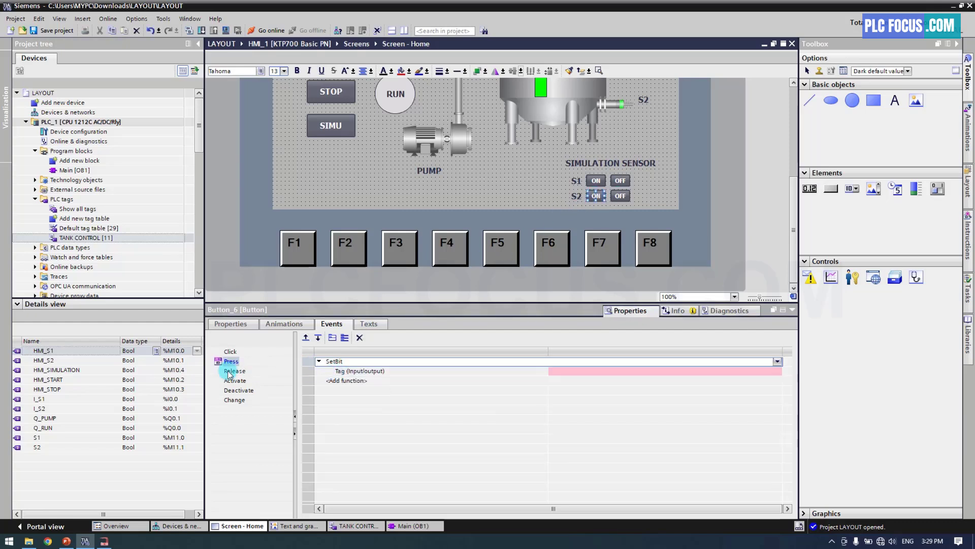
left_click_drag(43, 360, 562, 372)
Step: Give the S2 OFF simulation button a ResetBit function on its Press event, linked to the HMI_S2 tag
left_click(620, 196)
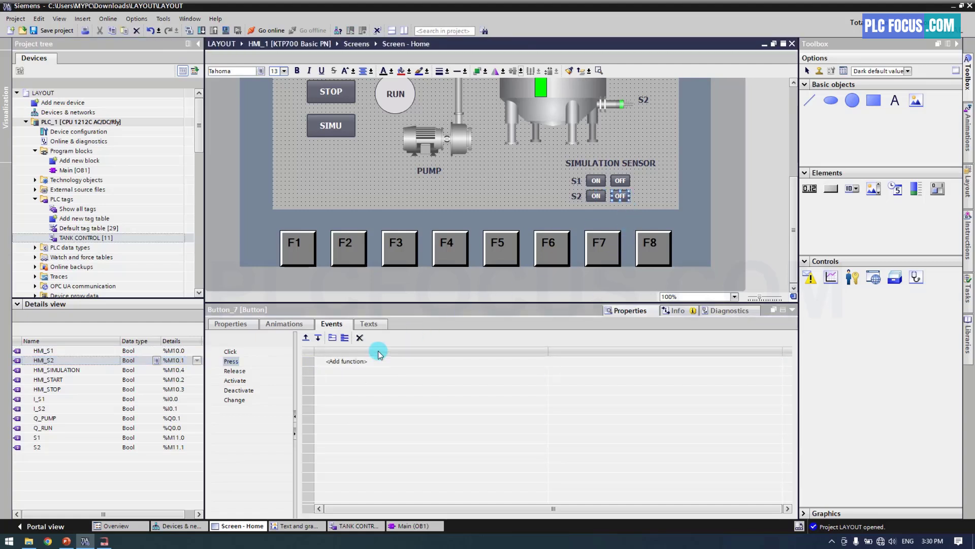
double_click(348, 361)
type("reset")
left_click(336, 374)
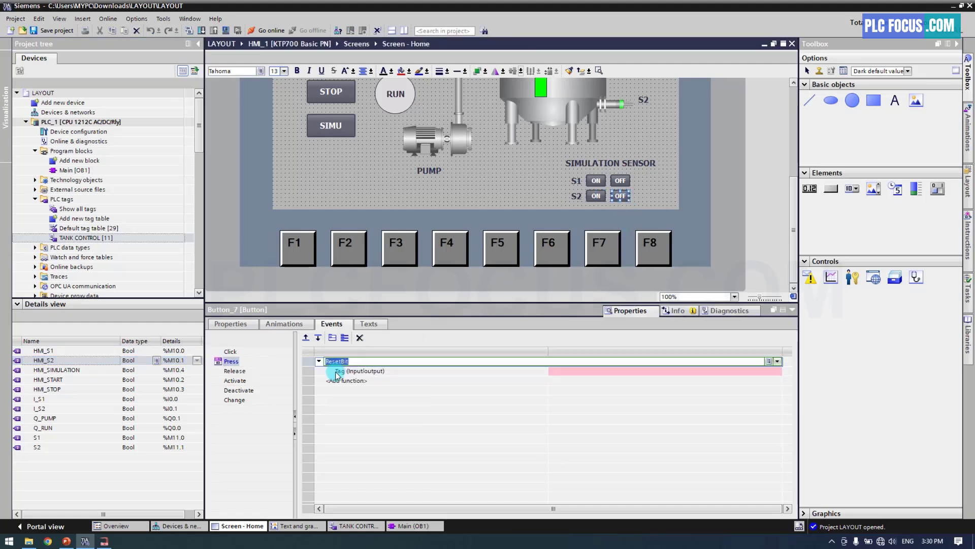
left_click_drag(43, 361, 565, 374)
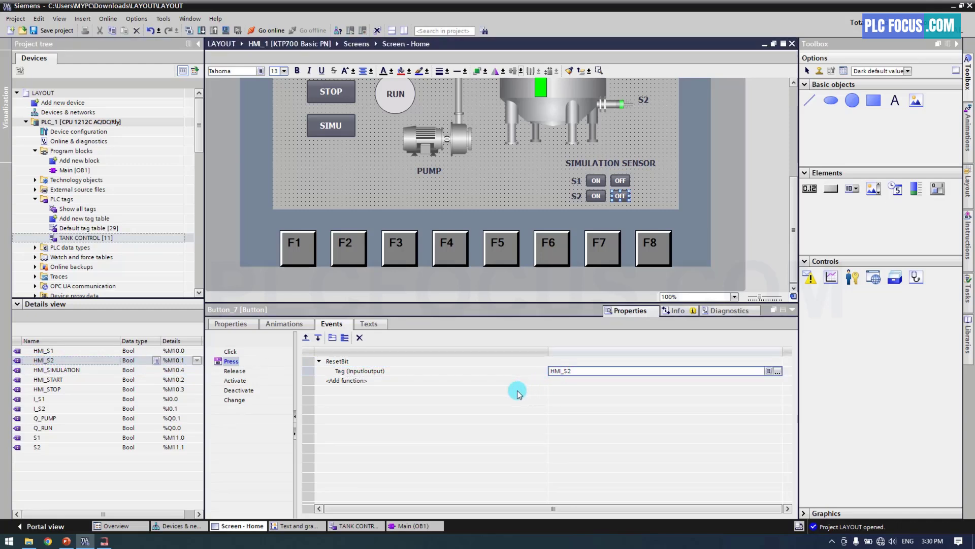
Step: Start the PLC simulation from Main [OB1], load the program to PLC_1 with the Start module action, and minimize the simulator
left_click(414, 528)
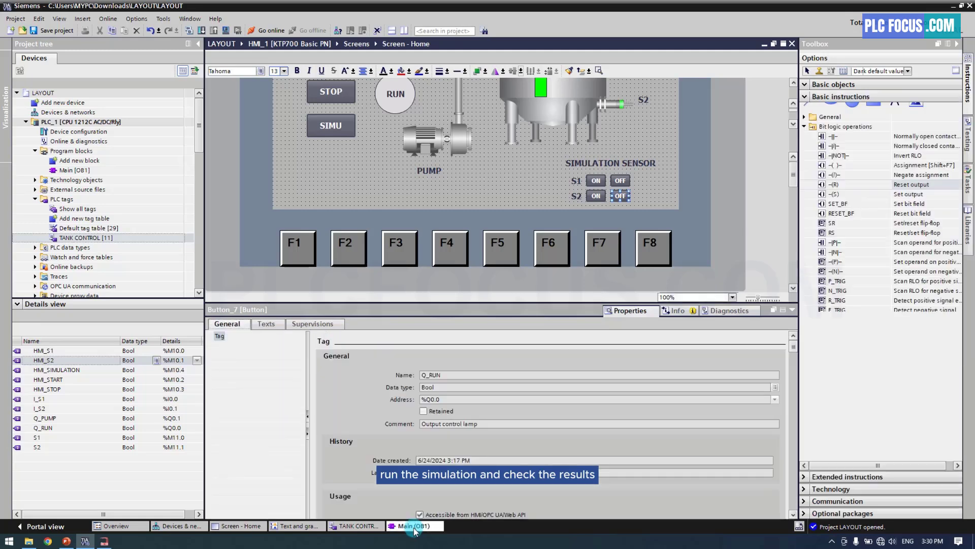
left_click(247, 241)
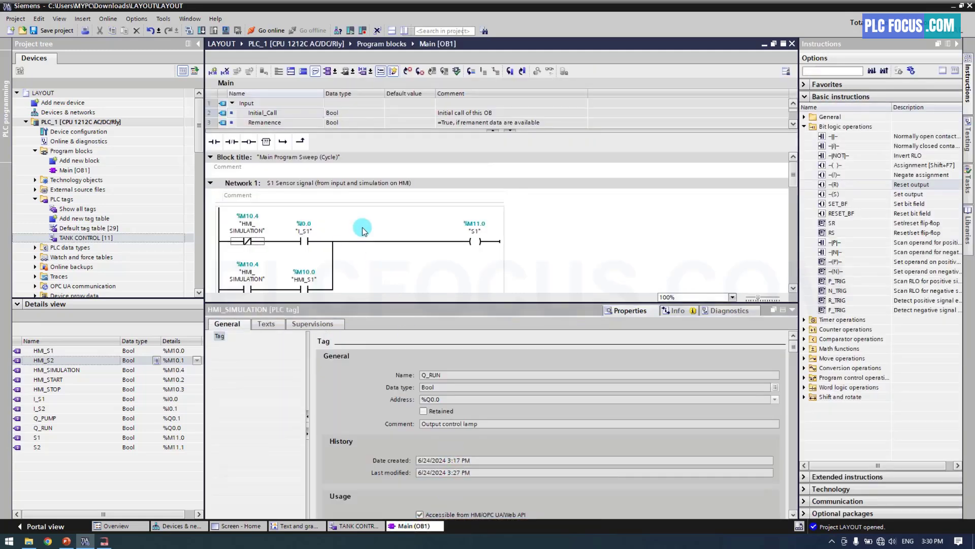
left_click(226, 31)
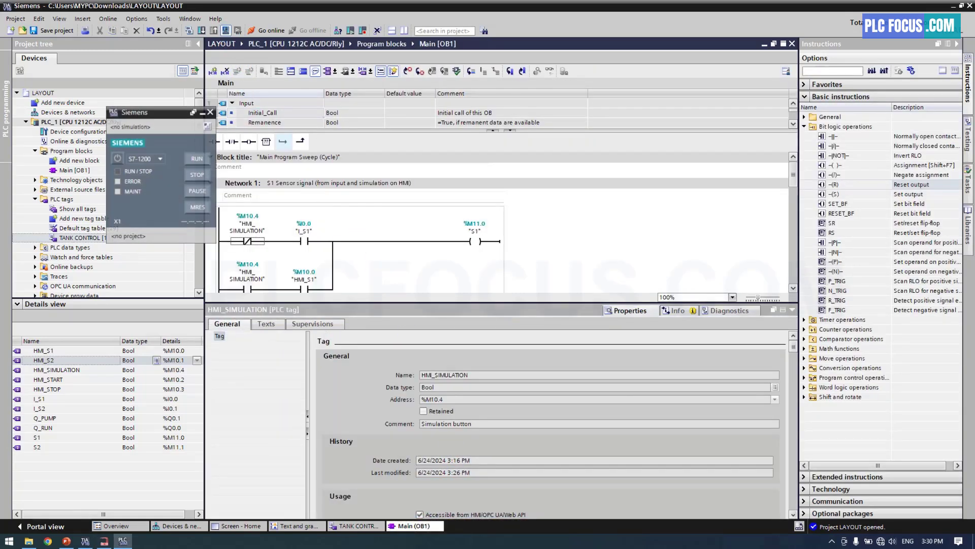
left_click(611, 368)
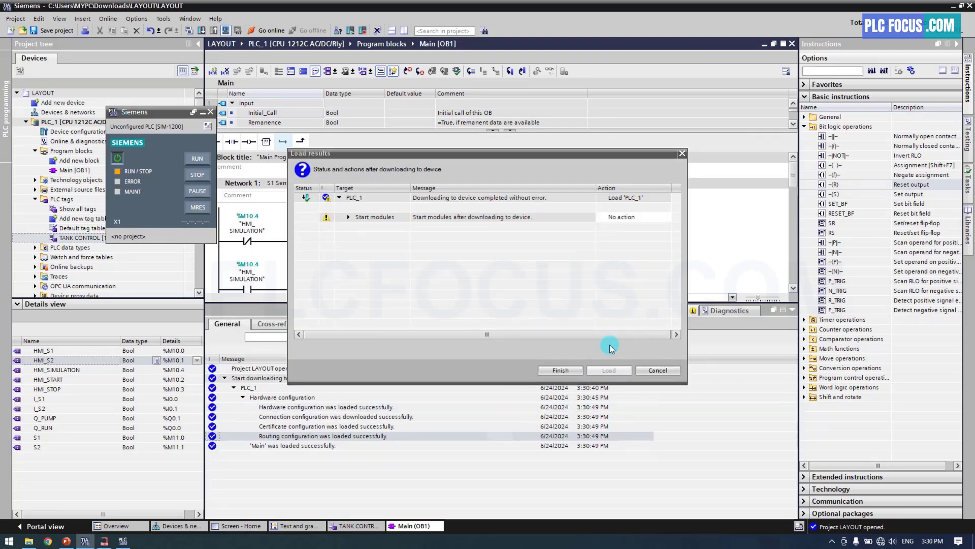
left_click(625, 217)
left_click(624, 228)
left_click(568, 372)
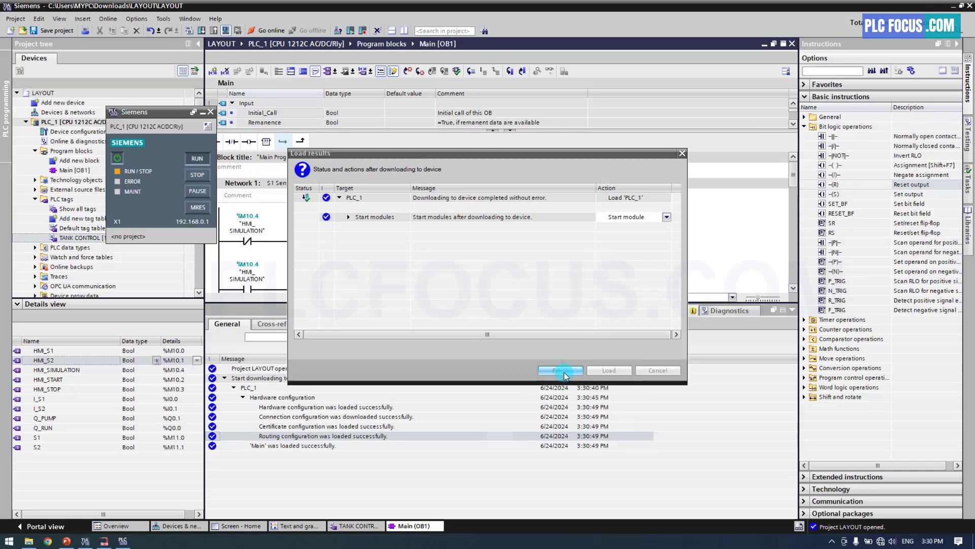
left_click(202, 112)
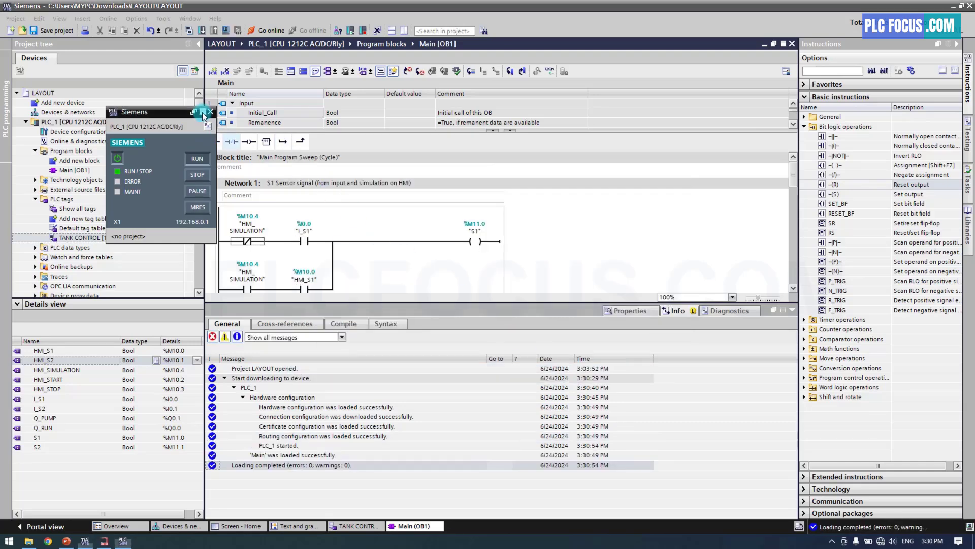
Step: Start the HMI runtime simulation from the Home screen and move the simulator window up and to the left
left_click(243, 526)
left_click(325, 237)
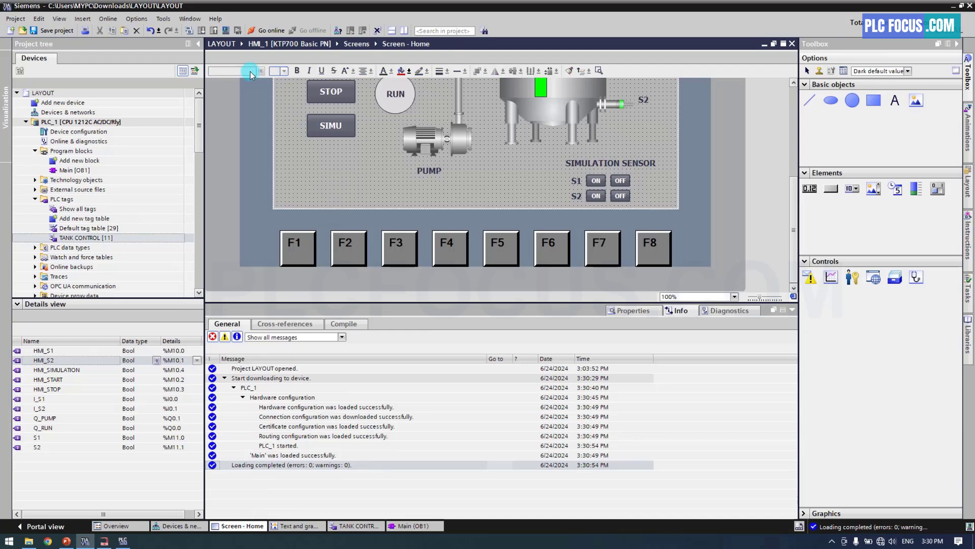
left_click(226, 31)
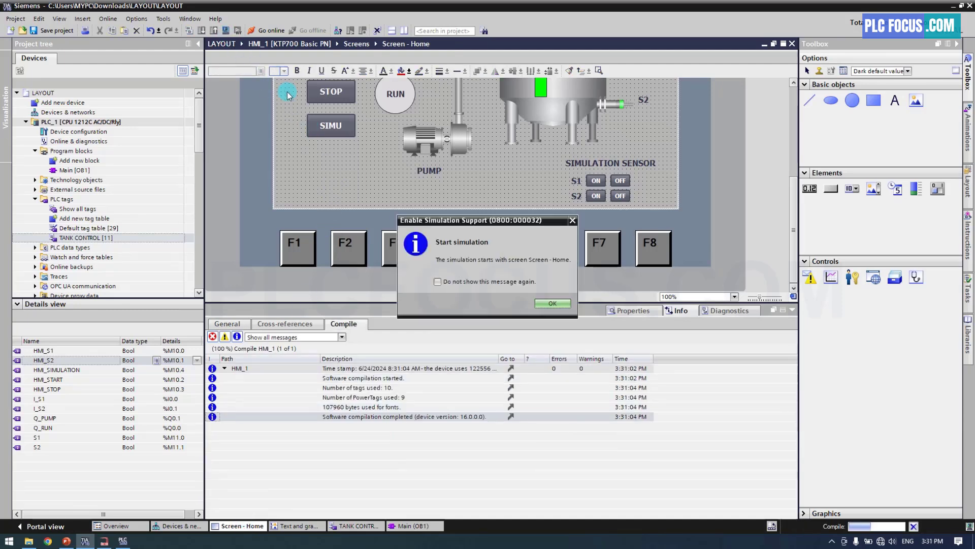
left_click(551, 303)
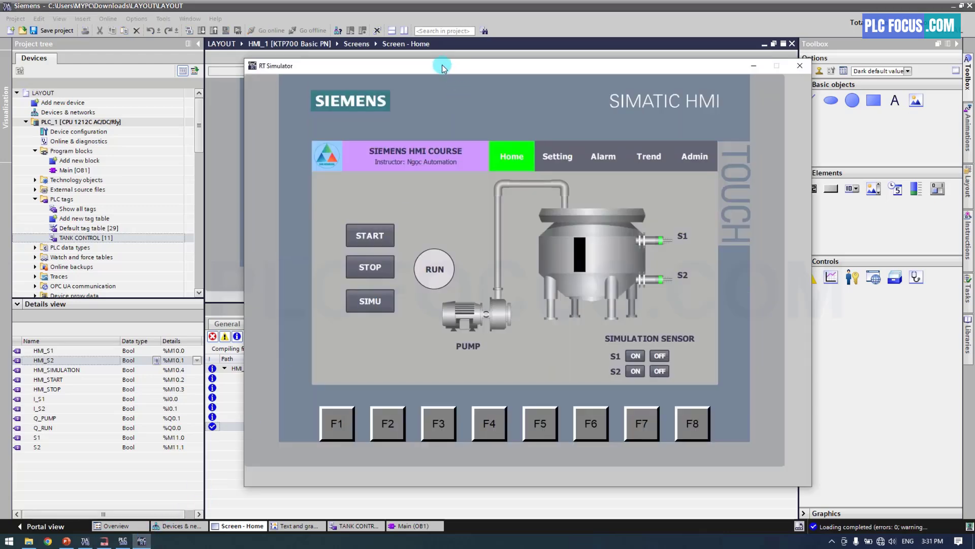
left_click_drag(443, 68, 381, 34)
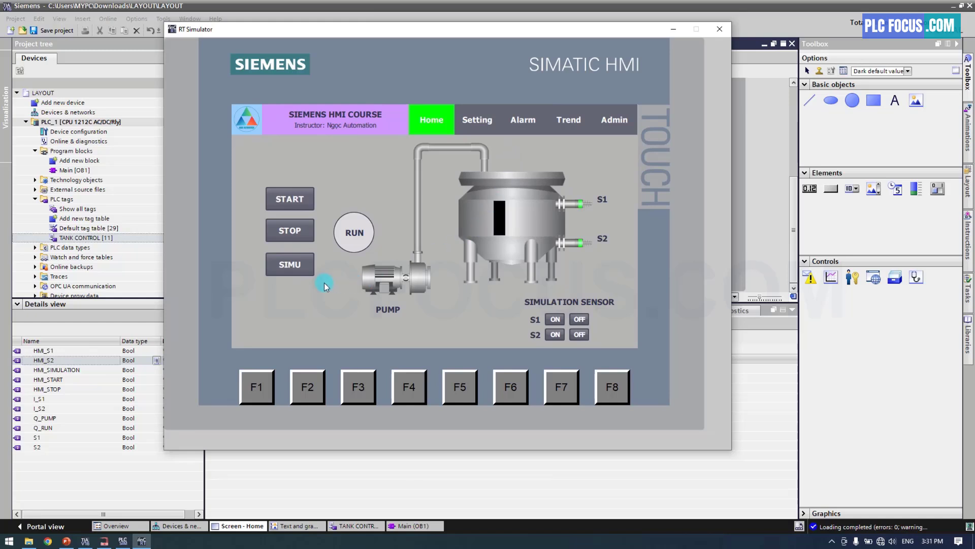
Step: Test the simulated HMI by enabling SIMU, starting the system, and switching sensor S2 and sensor S1 on and off in turn
left_click(291, 270)
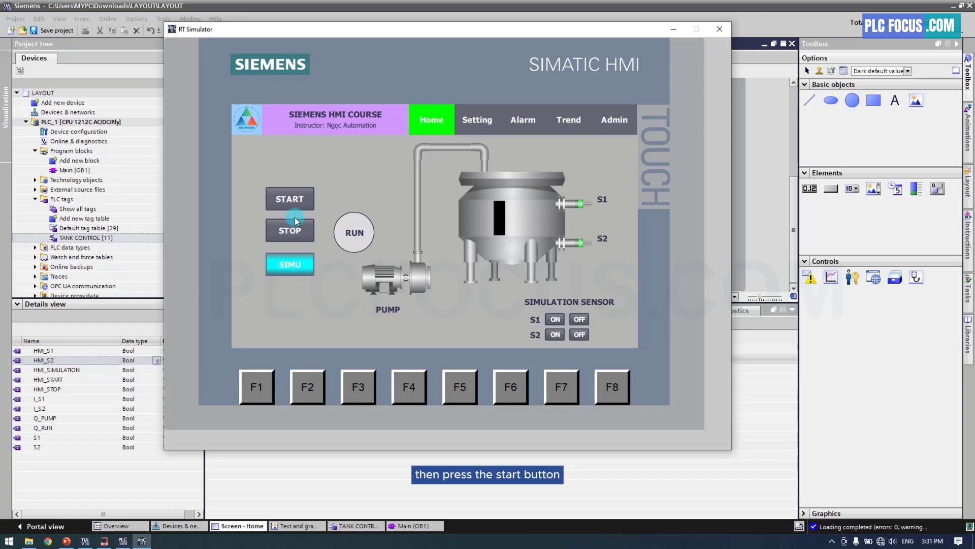
left_click(298, 200)
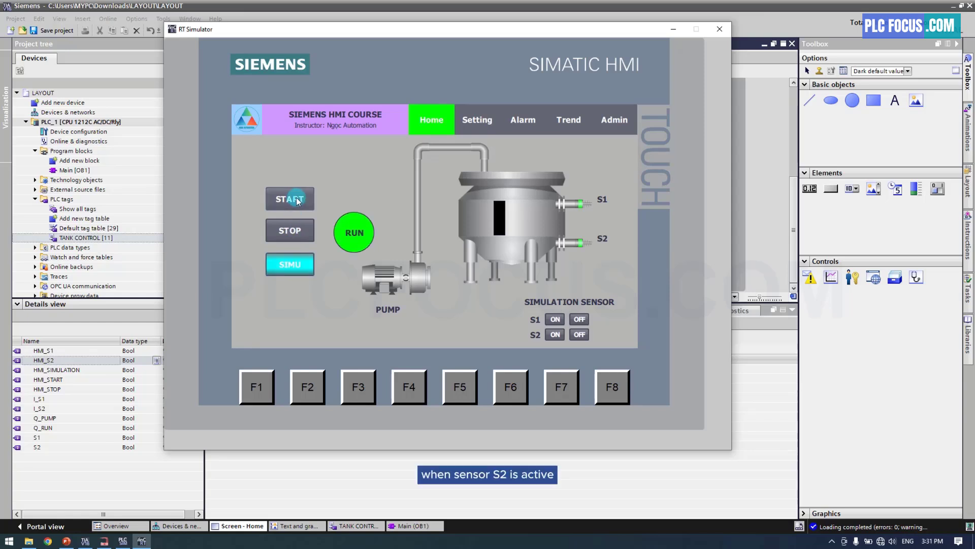
left_click(557, 334)
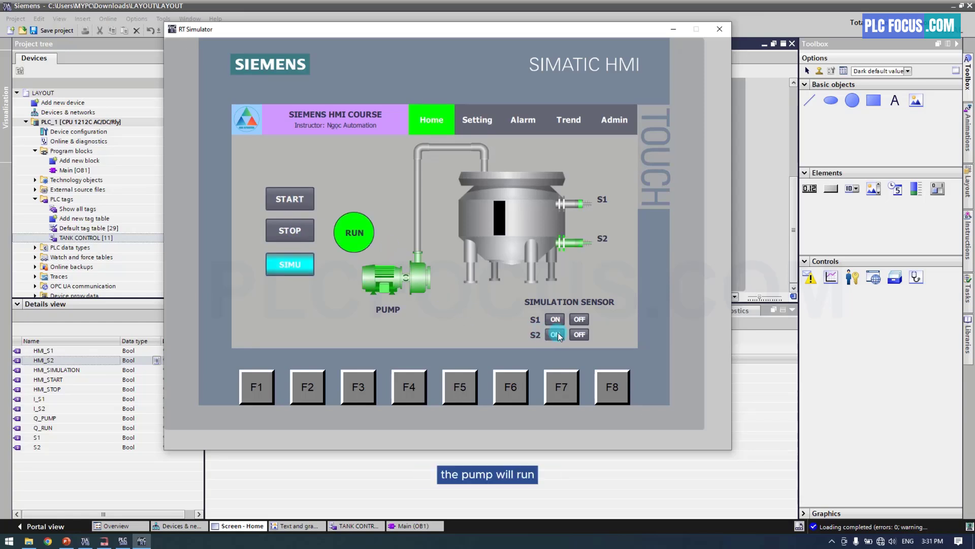
left_click(579, 335)
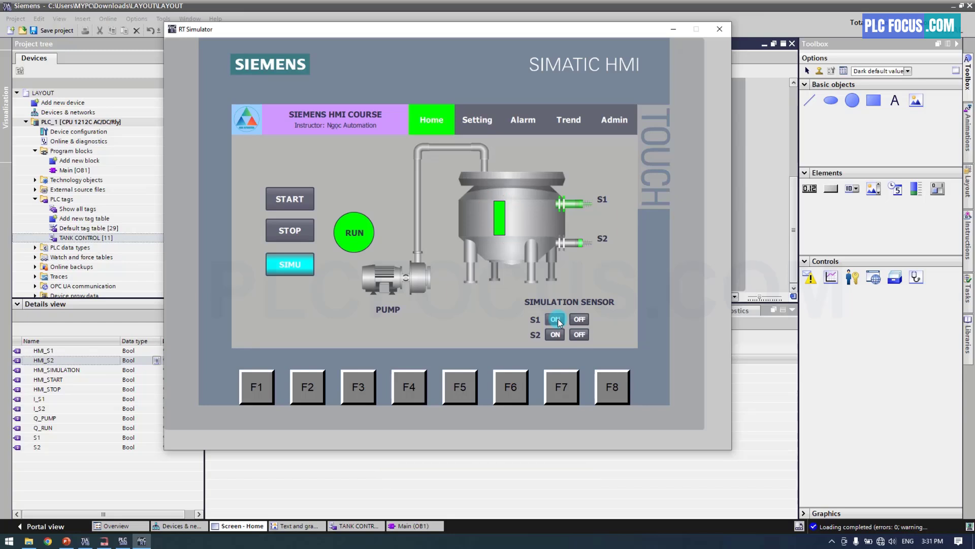
left_click(579, 320)
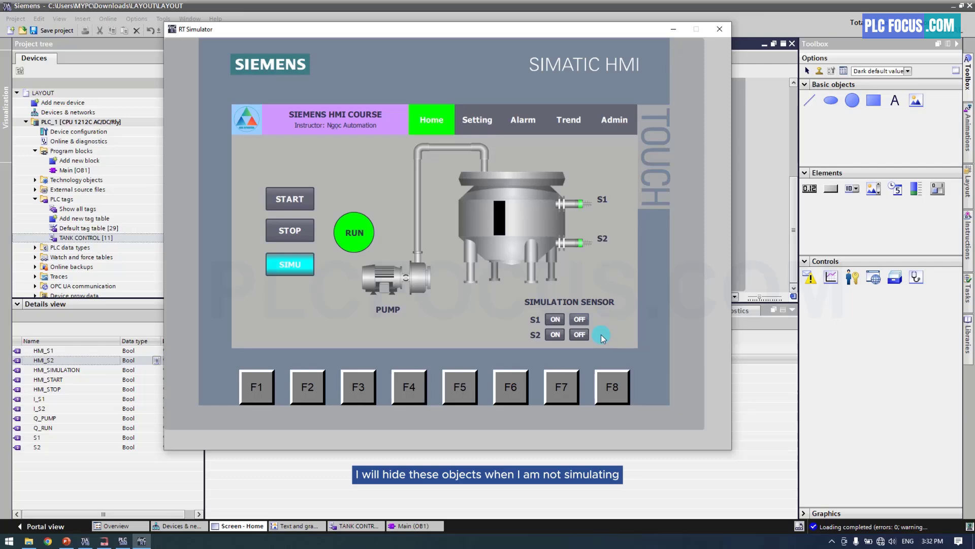
Step: Return to the Home screen editor and add a Visibility animation to all the SIMULATION SENSOR labels and S1/S2 ON/OFF buttons together
left_click(738, 247)
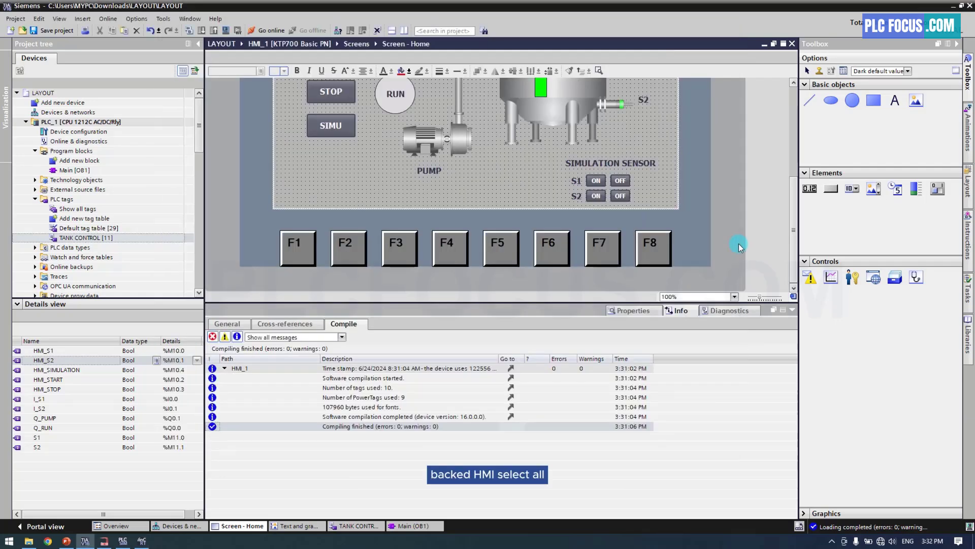
left_click_drag(554, 159, 664, 212)
left_click(631, 310)
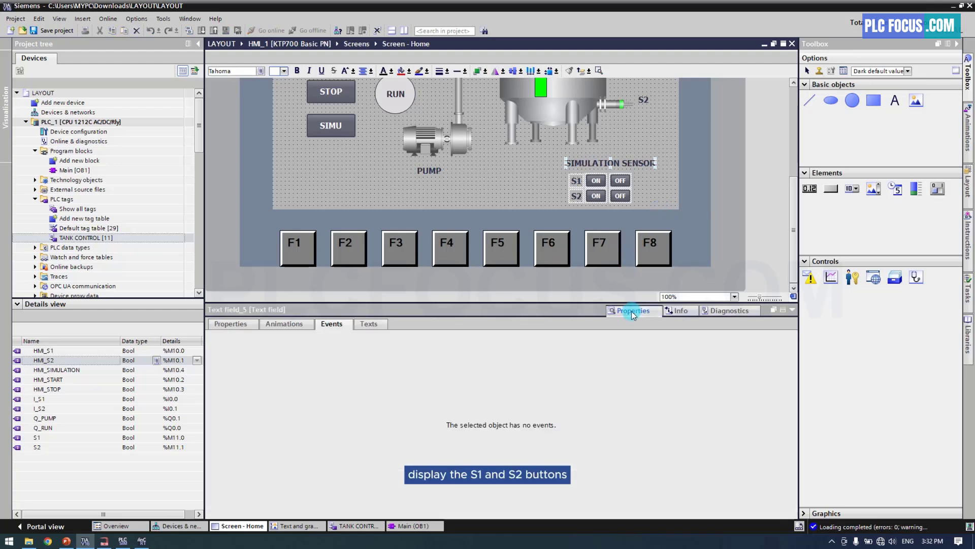
left_click(284, 325)
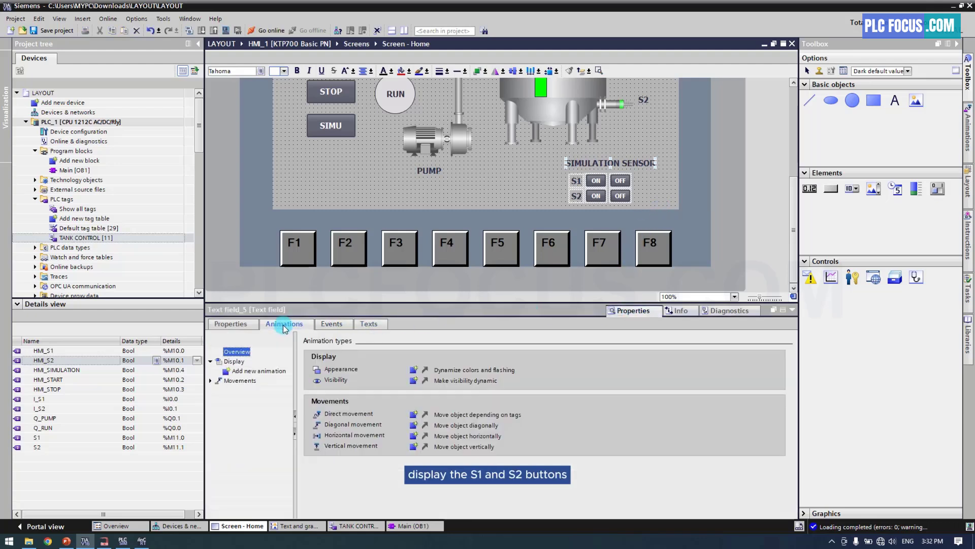
left_click(258, 371)
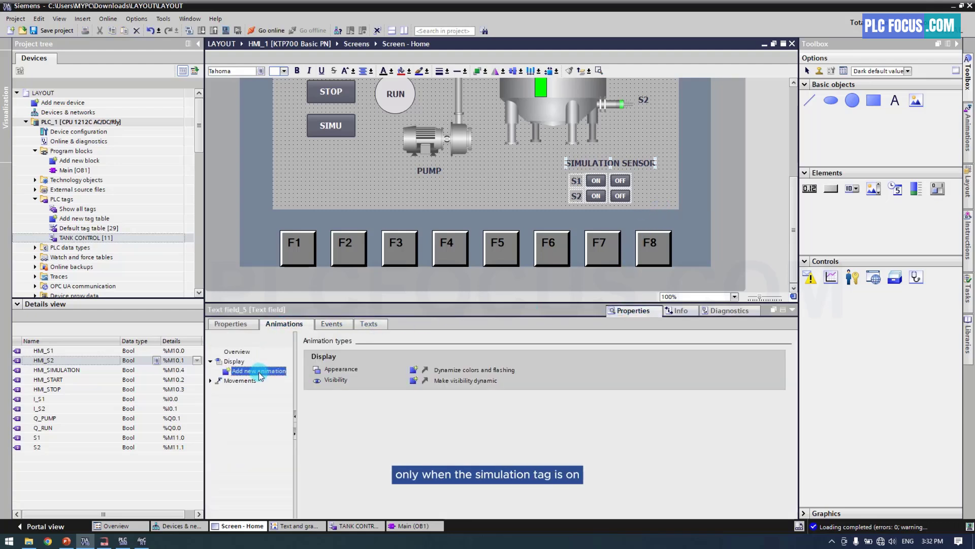
left_click(414, 381)
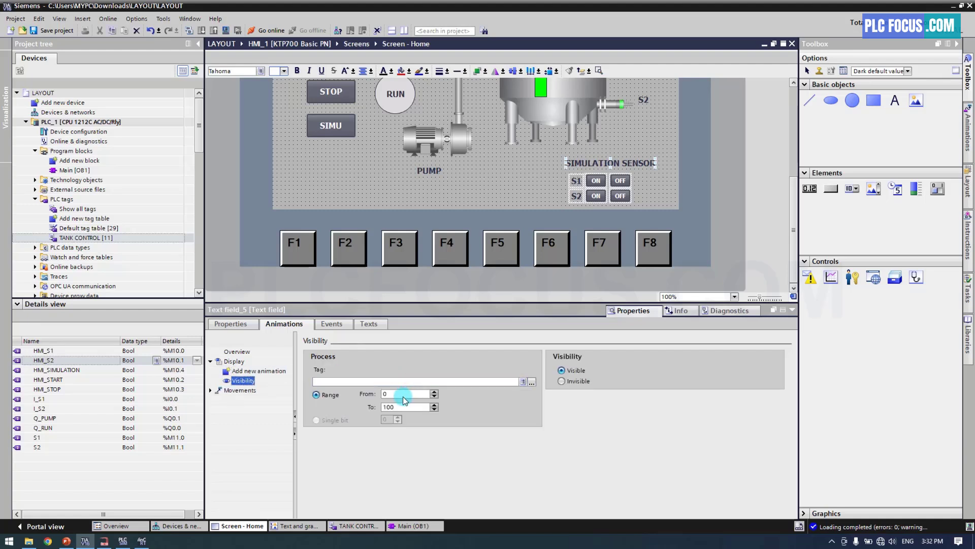
Step: Set the visibility range from 1 to 1, link it to the HMI_SIMULATION tag, and deselect the simulation sensor objects
left_click(382, 395)
type("1")
key("Tab")
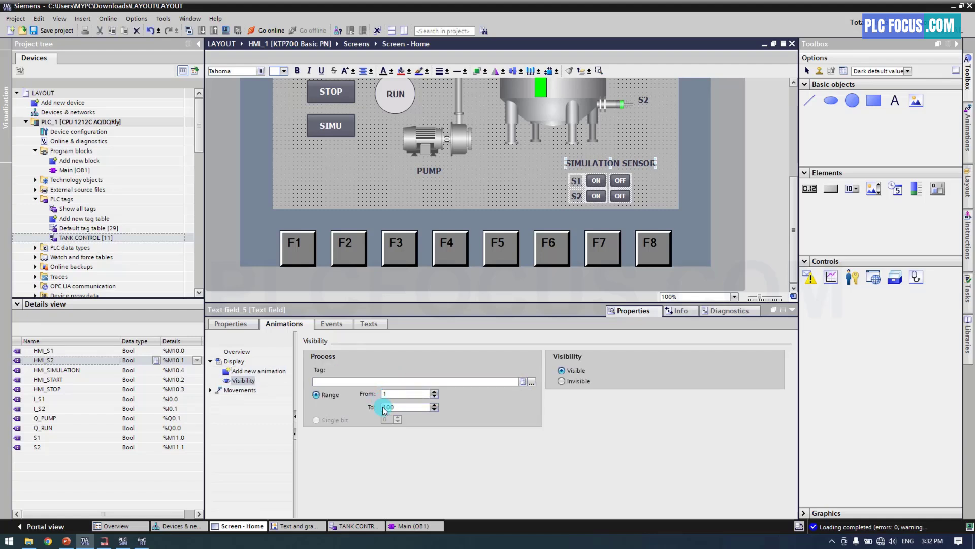
type("1")
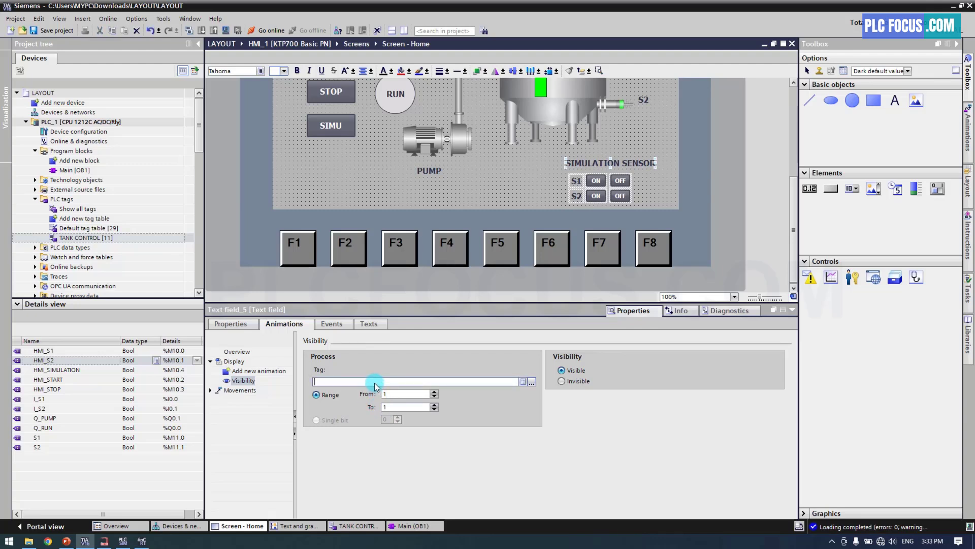
left_click_drag(61, 369, 340, 384)
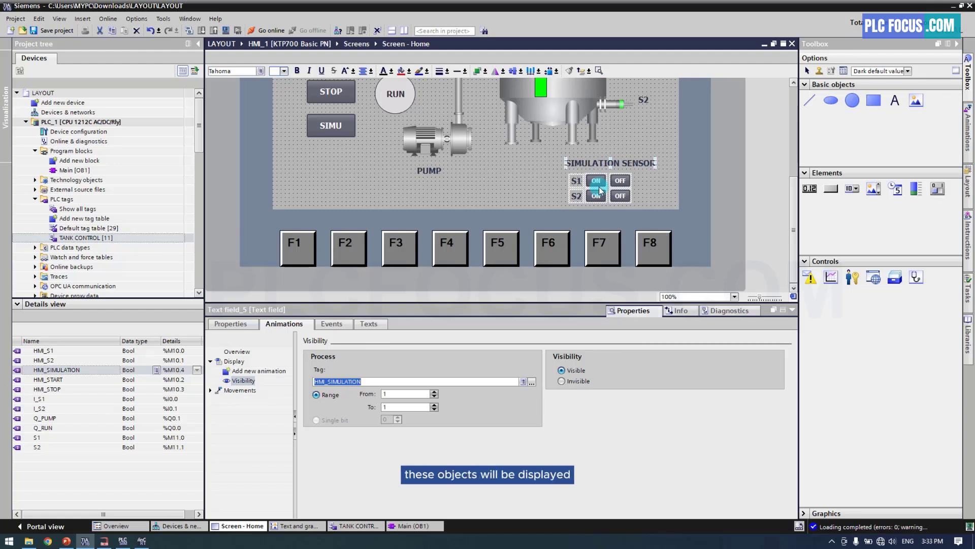
left_click(506, 185)
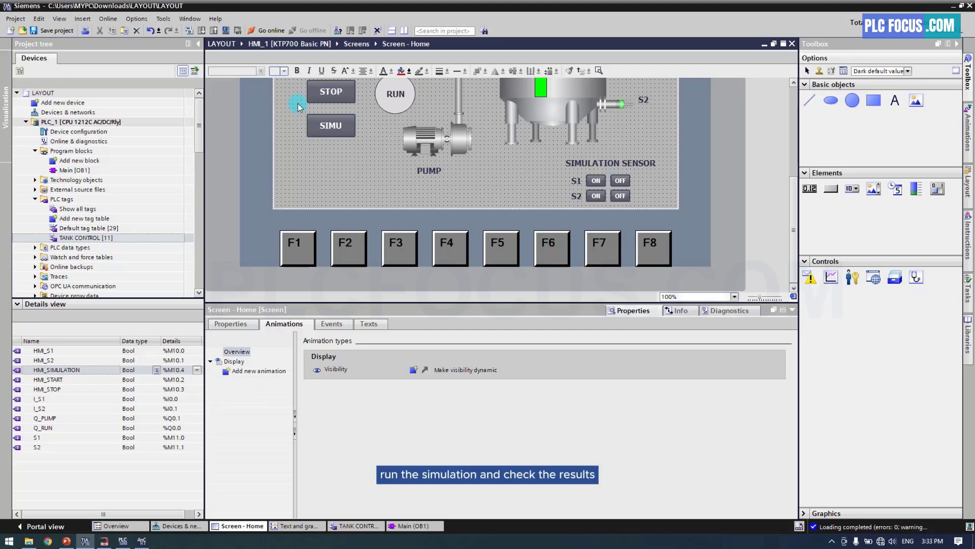
Step: Rerun the HMI simulation from the Home screen and test the sensor controls' visibility by switching SIMU off and on again
left_click(226, 31)
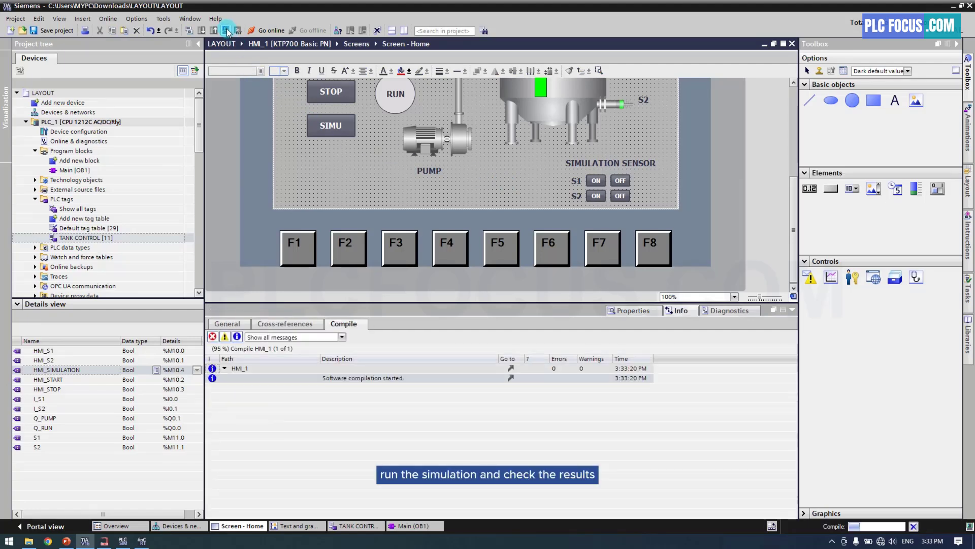
left_click(554, 303)
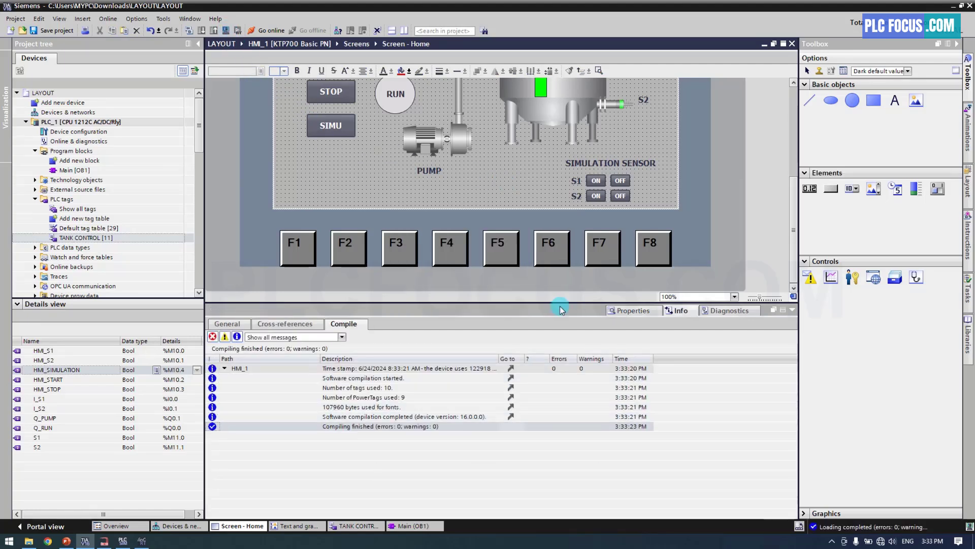
left_click(141, 539)
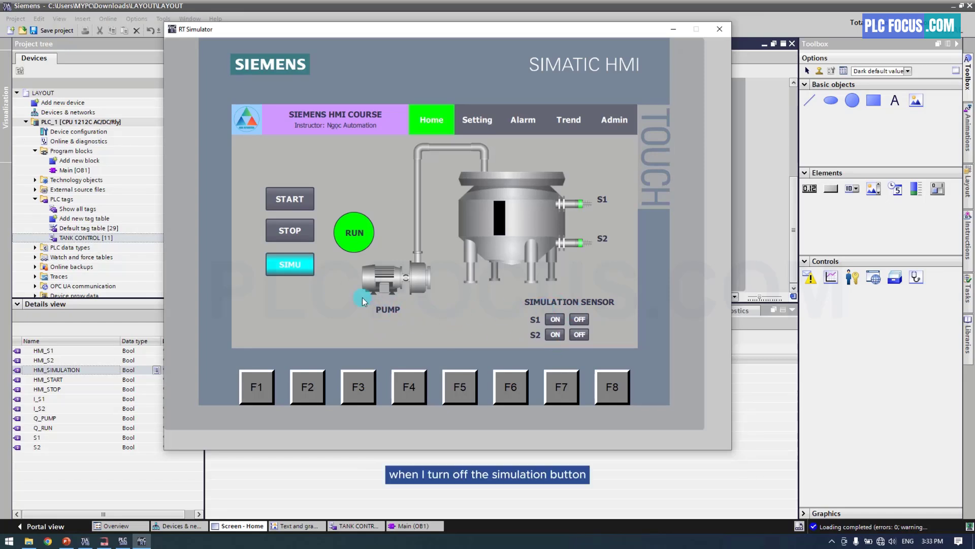
left_click(299, 269)
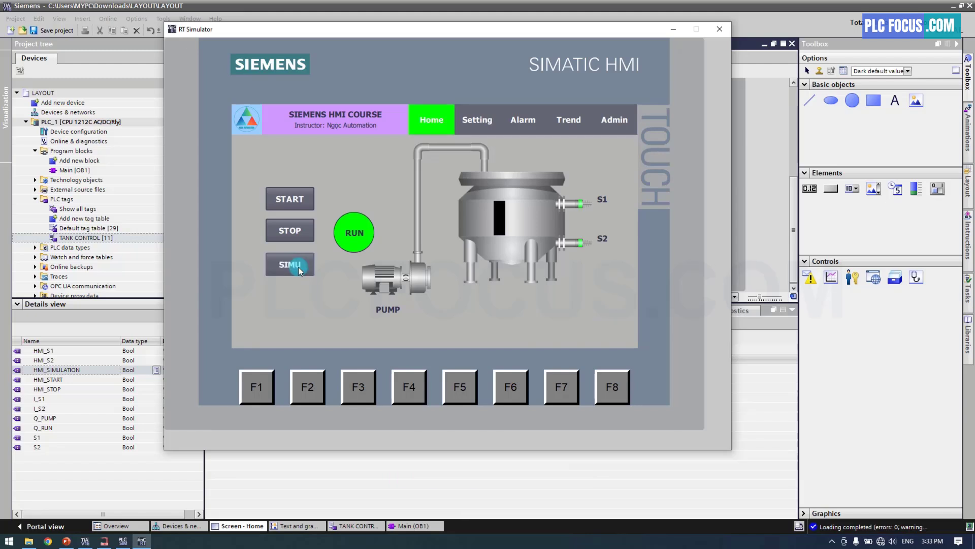
left_click(299, 269)
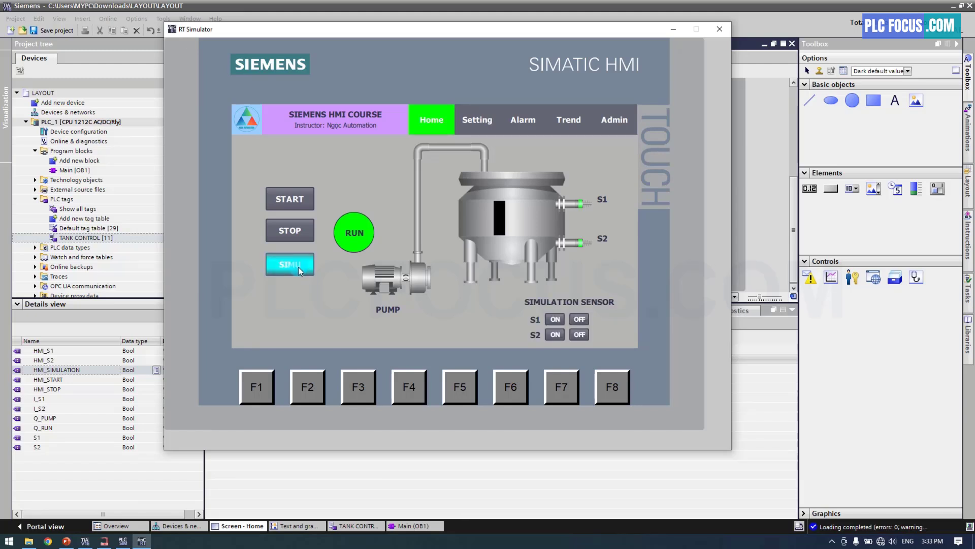